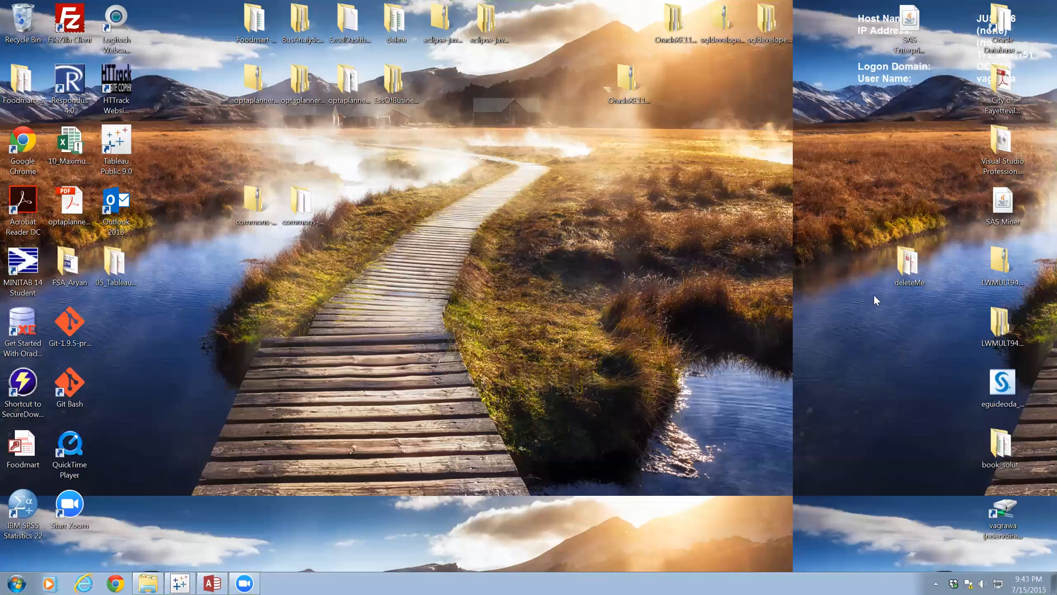
# Look inside the deleteMe desktop folder for the Facility Services database, and close the folder.
pyautogui.doubleClick(907, 264)
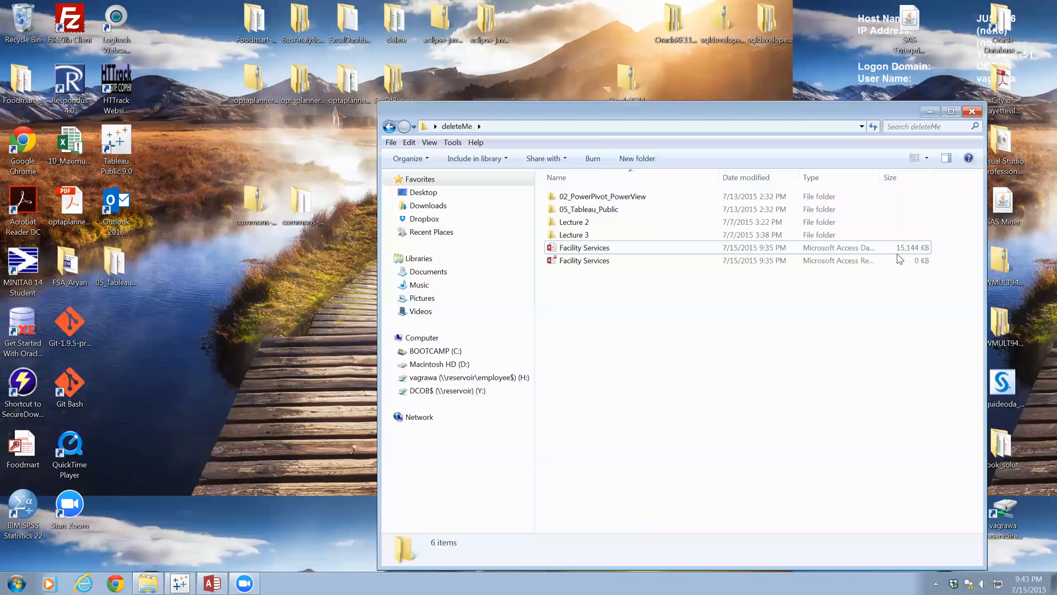
pyautogui.click(972, 111)
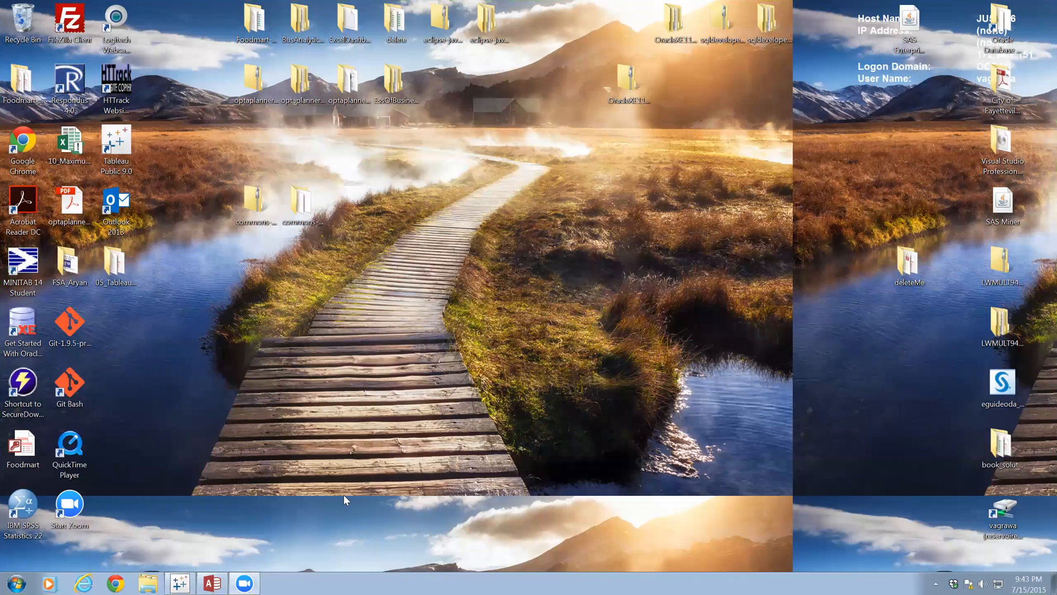
# Switch to the Access database and examine its relationships and the TransactionMaster, PriceMaster, Employee_Master and CustomerMaster tables.
pyautogui.click(210, 580)
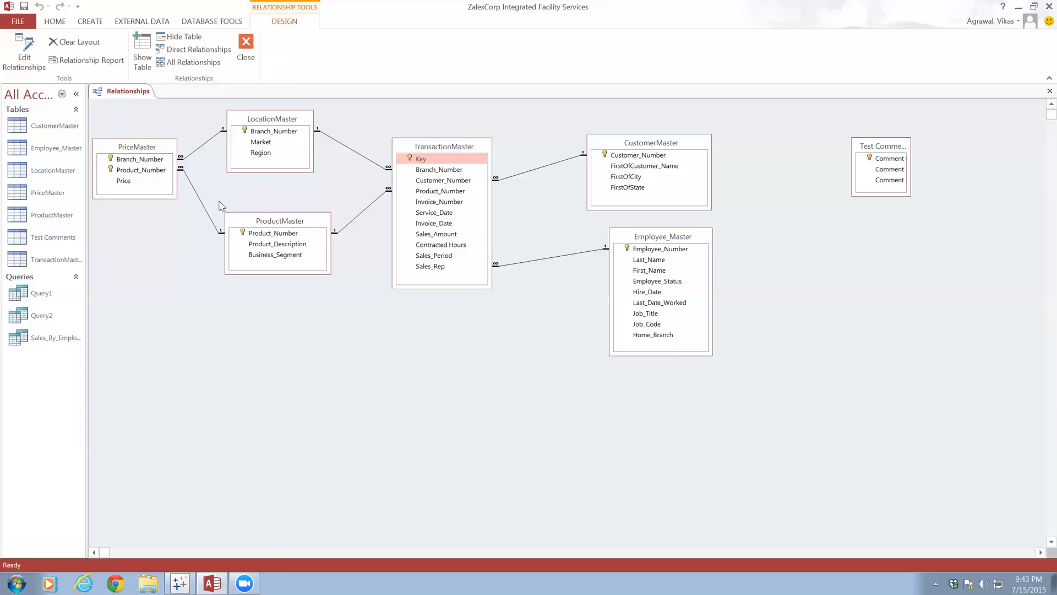
pyautogui.click(57, 261)
pyautogui.doubleClick(56, 259)
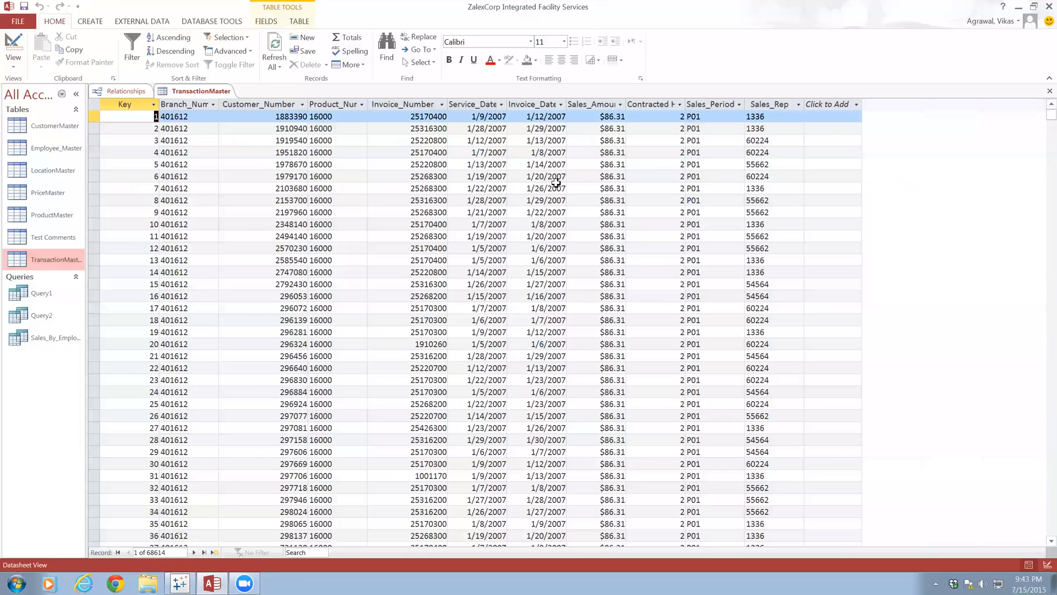
pyautogui.doubleClick(41, 194)
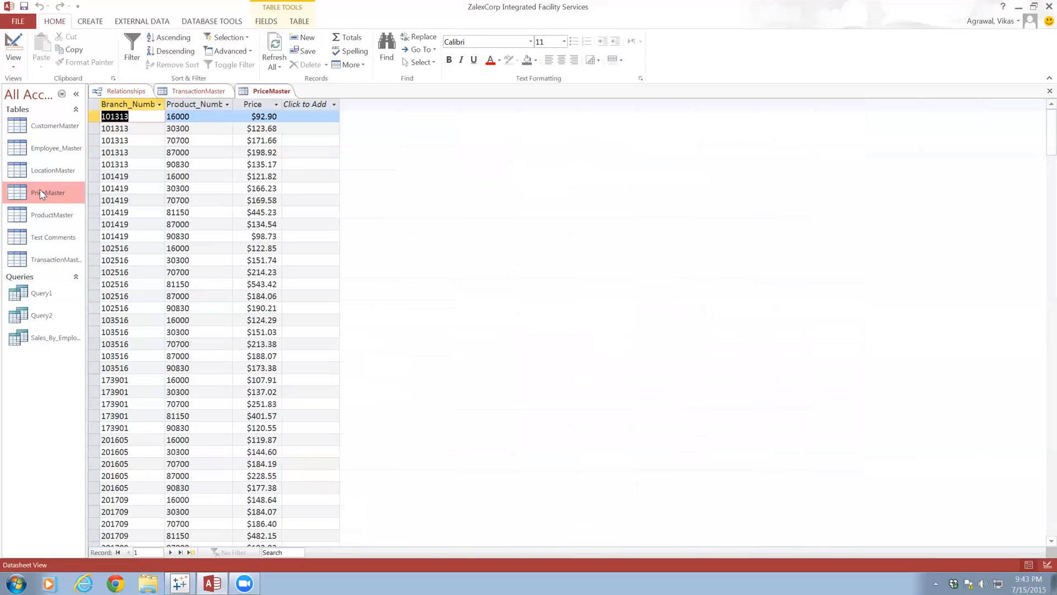
pyautogui.doubleClick(46, 150)
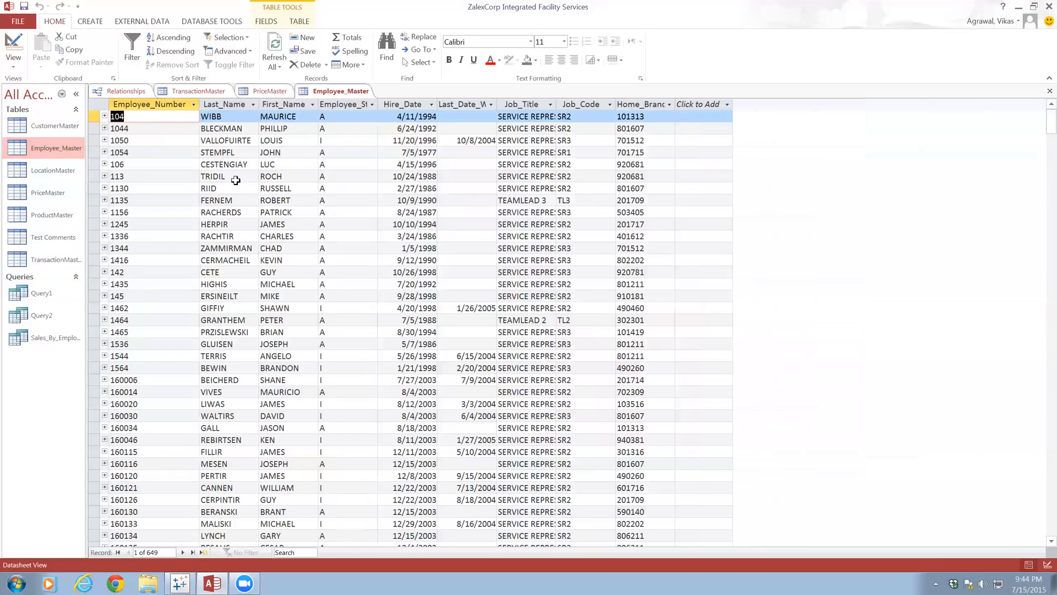
pyautogui.doubleClick(55, 127)
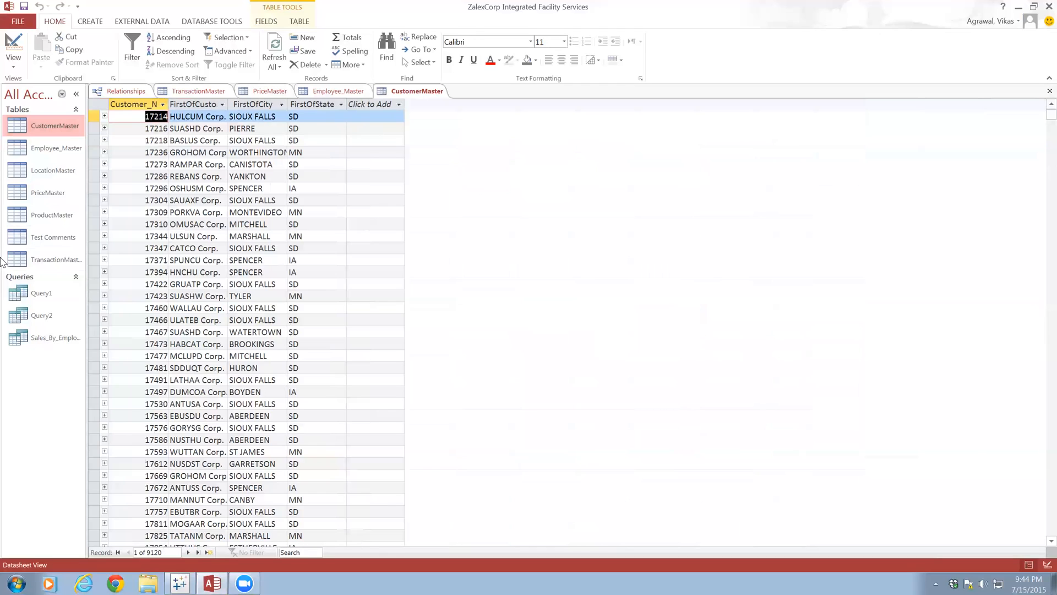
# Examine the ProductMaster table with the Product_Description and Business_Segment columns widened to fit their contents.
pyautogui.doubleClick(46, 219)
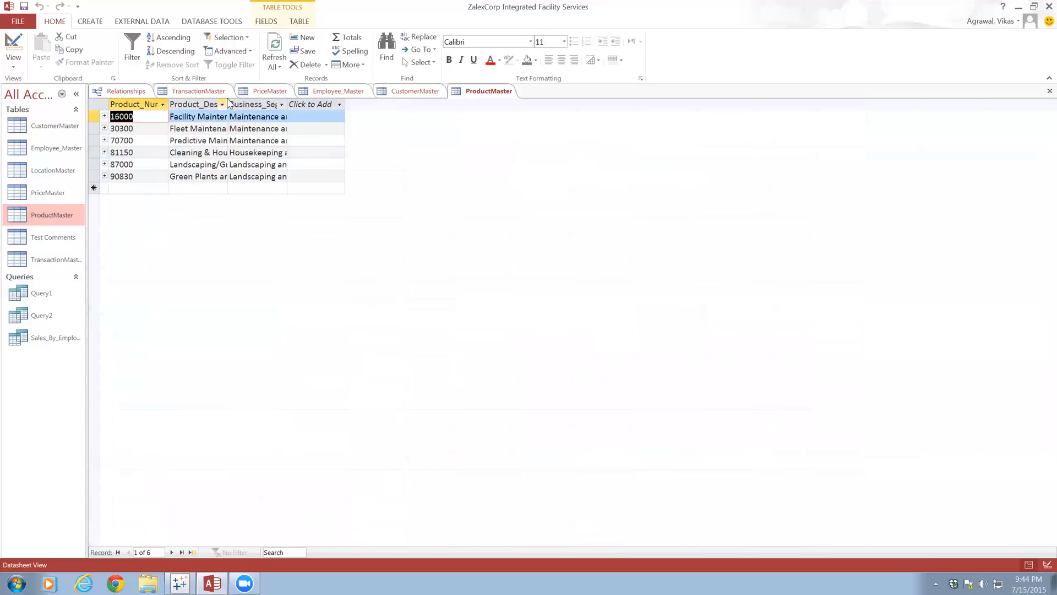
pyautogui.moveTo(228, 104); pyautogui.dragTo(252, 107)
pyautogui.doubleClick(252, 107)
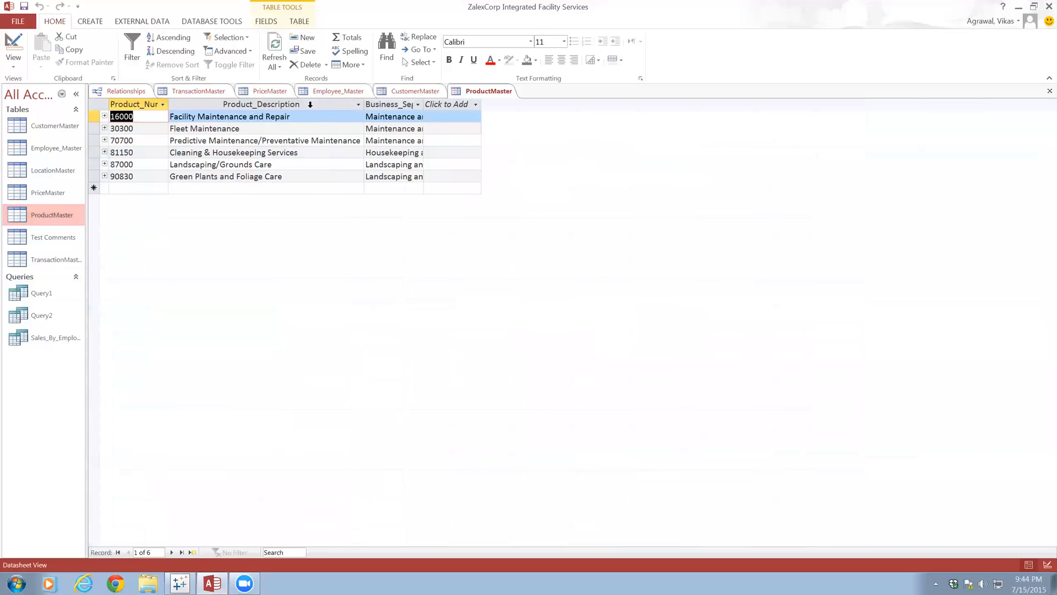
pyautogui.doubleClick(420, 104)
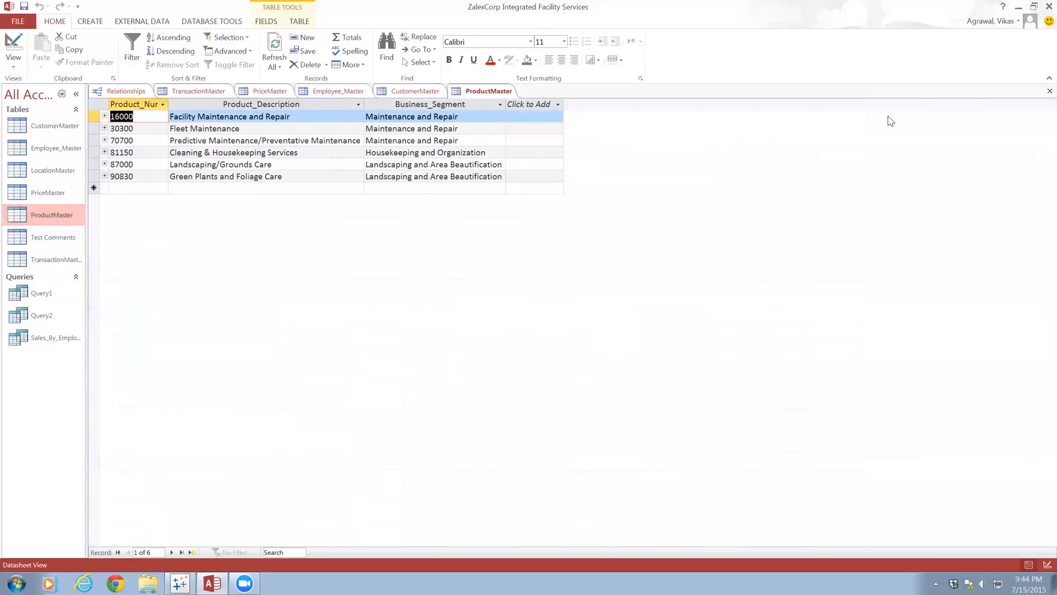
# Close the Access database without saving the layout changes to Relationships.
pyautogui.click(1040, 6)
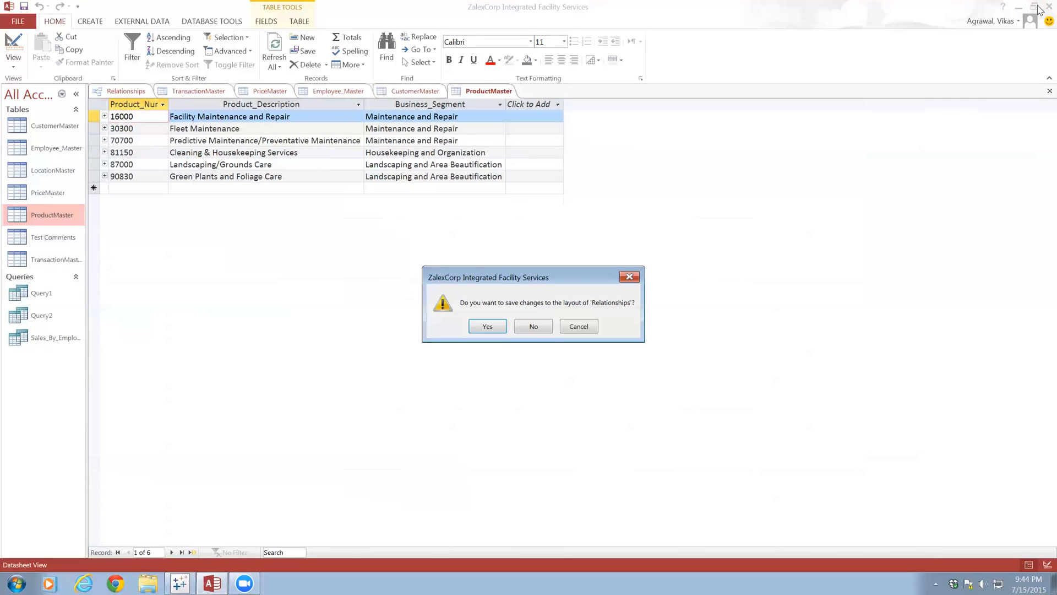
pyautogui.click(527, 326)
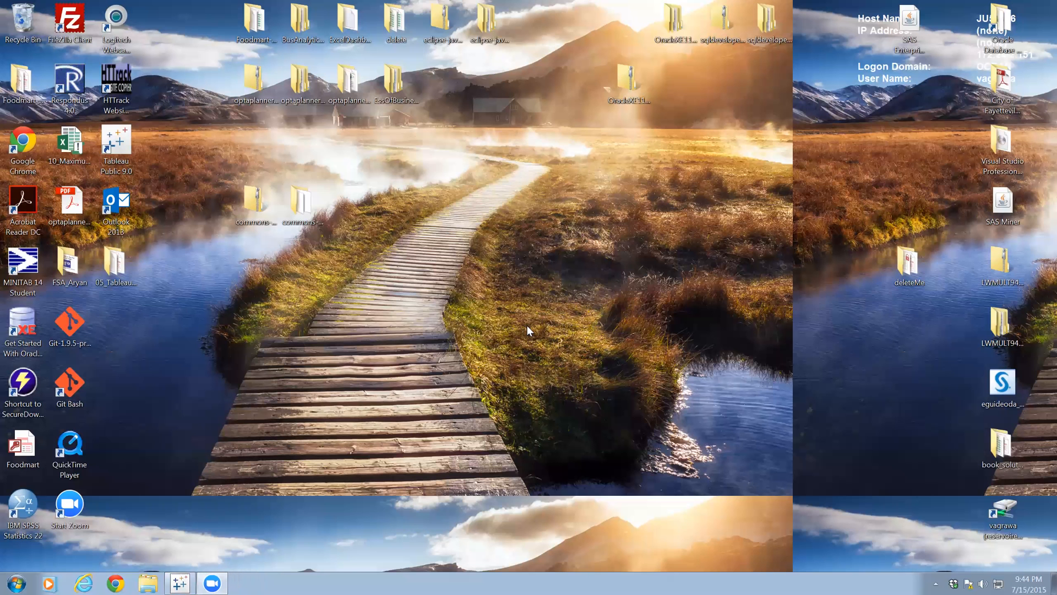
# Switch to Tableau Public, start a connection to an Access file, and browse to the Desktop folder.
pyautogui.click(179, 581)
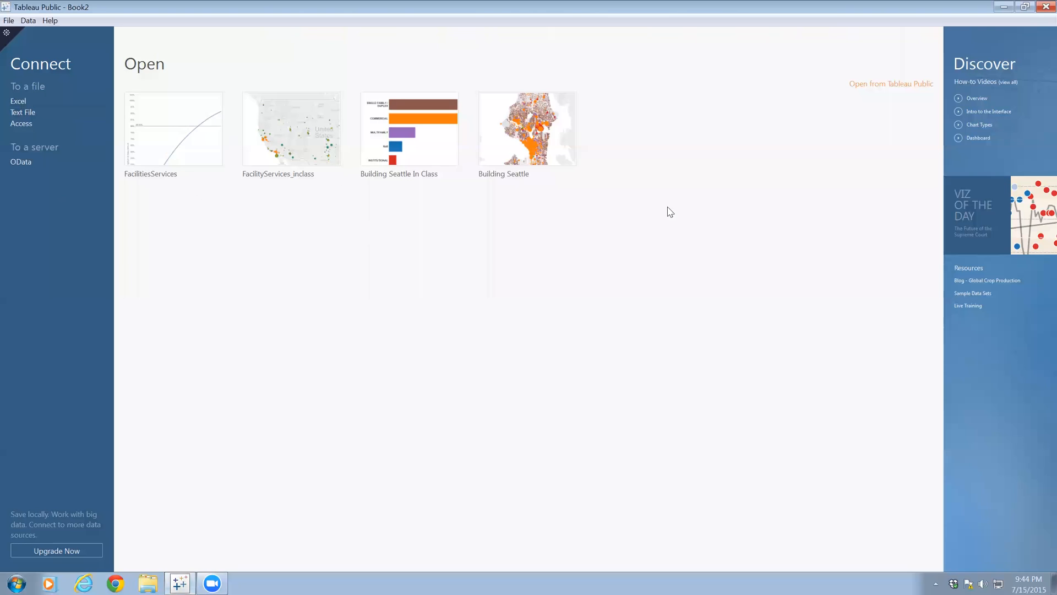
pyautogui.click(28, 123)
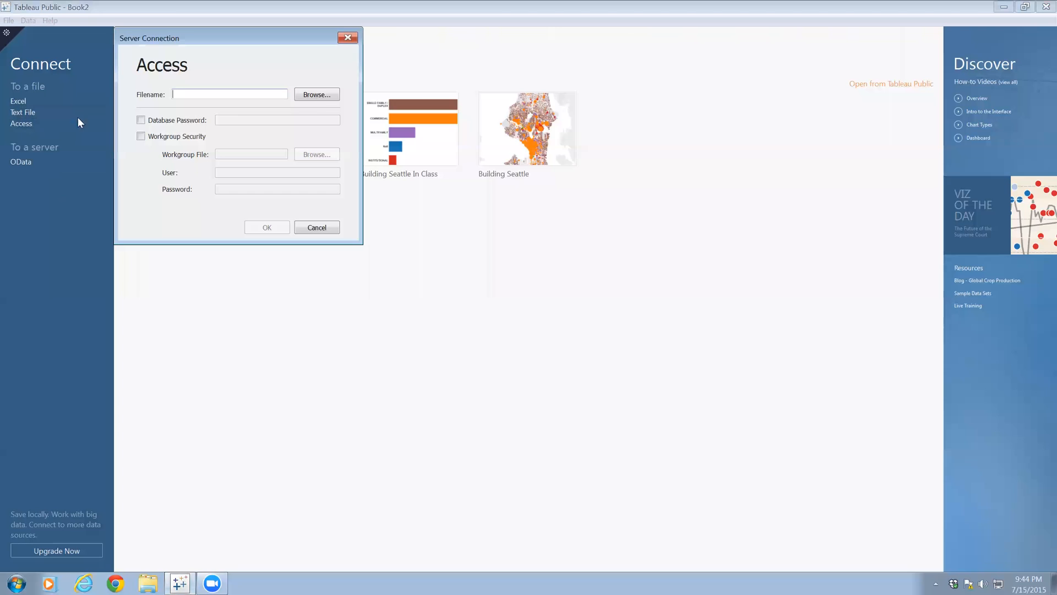
pyautogui.click(321, 98)
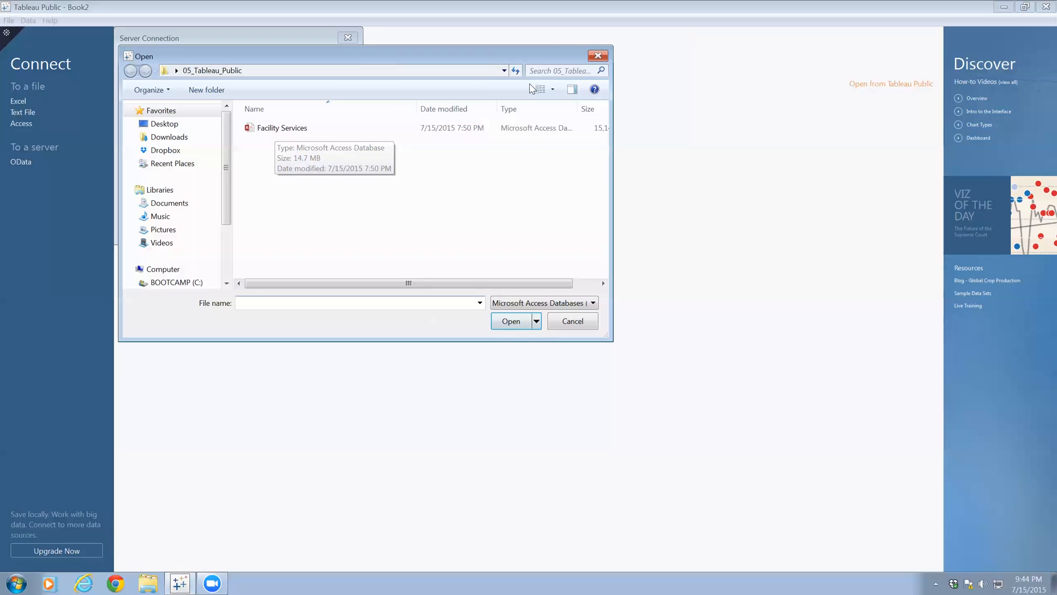
pyautogui.click(174, 127)
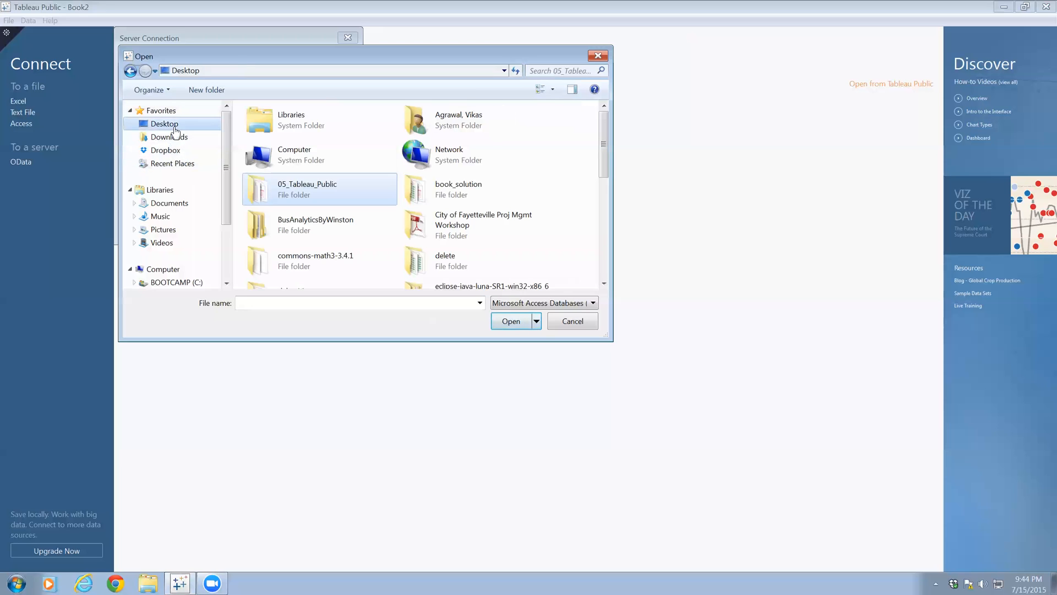
pyautogui.click(439, 260)
pyautogui.doubleClick(439, 261)
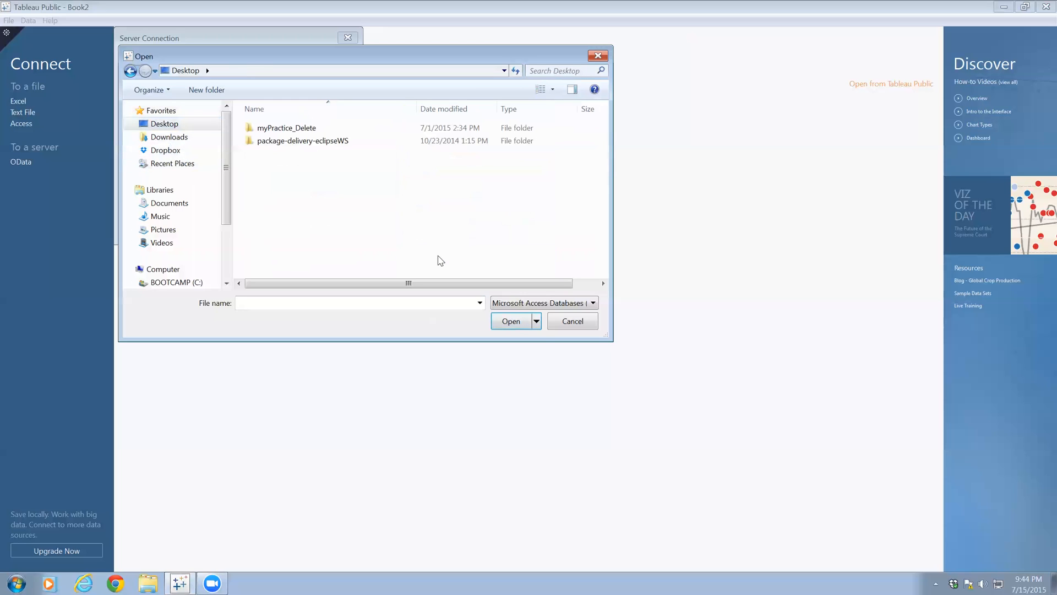
pyautogui.click(130, 71)
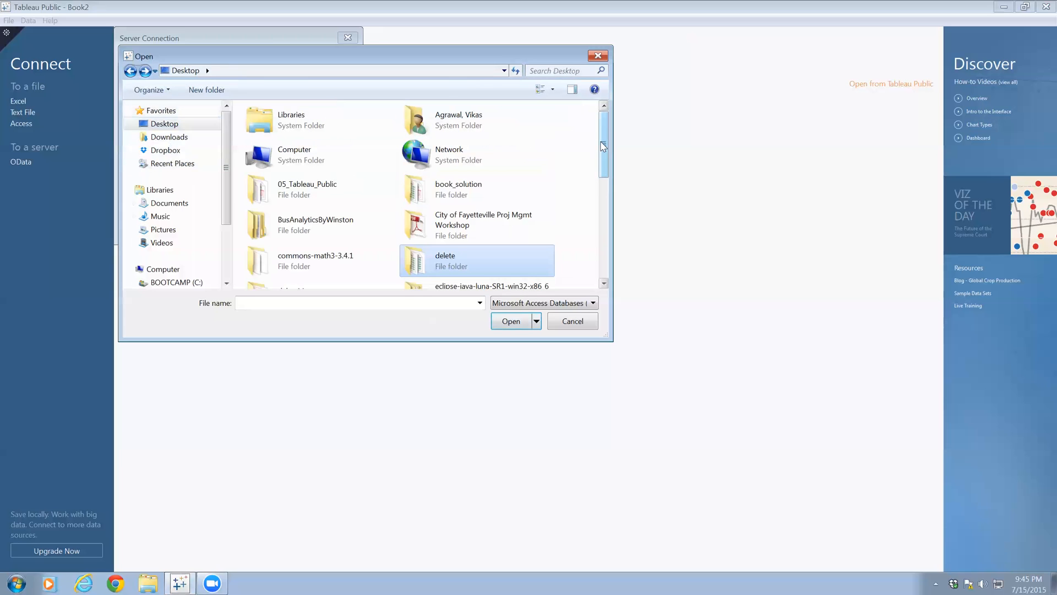
# Connect to the Facility Services.accdb database in the deleteMe folder.
pyautogui.moveTo(604, 146); pyautogui.dragTo(604, 167)
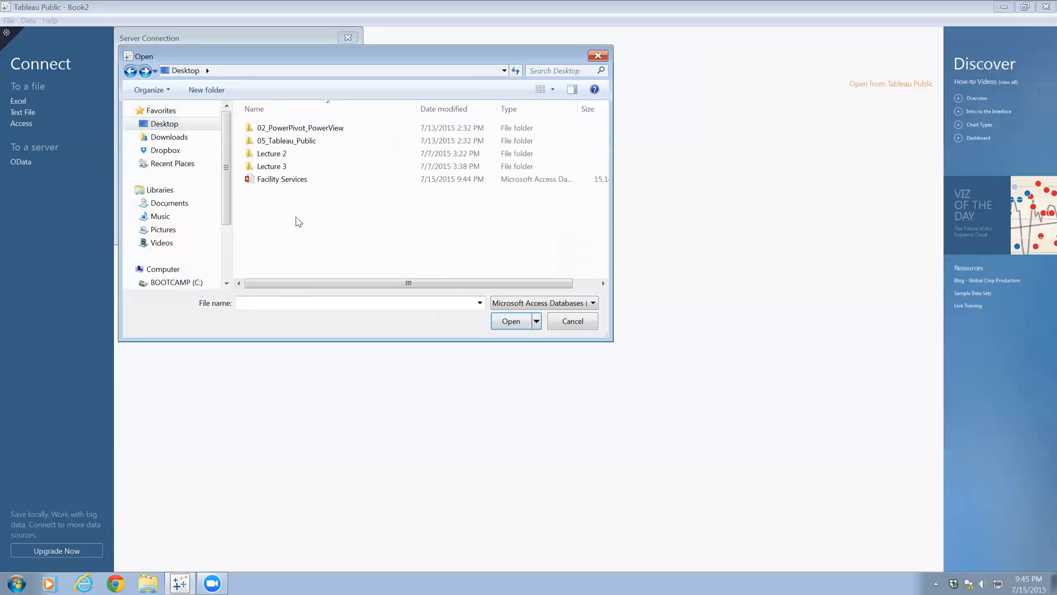
pyautogui.doubleClick(277, 181)
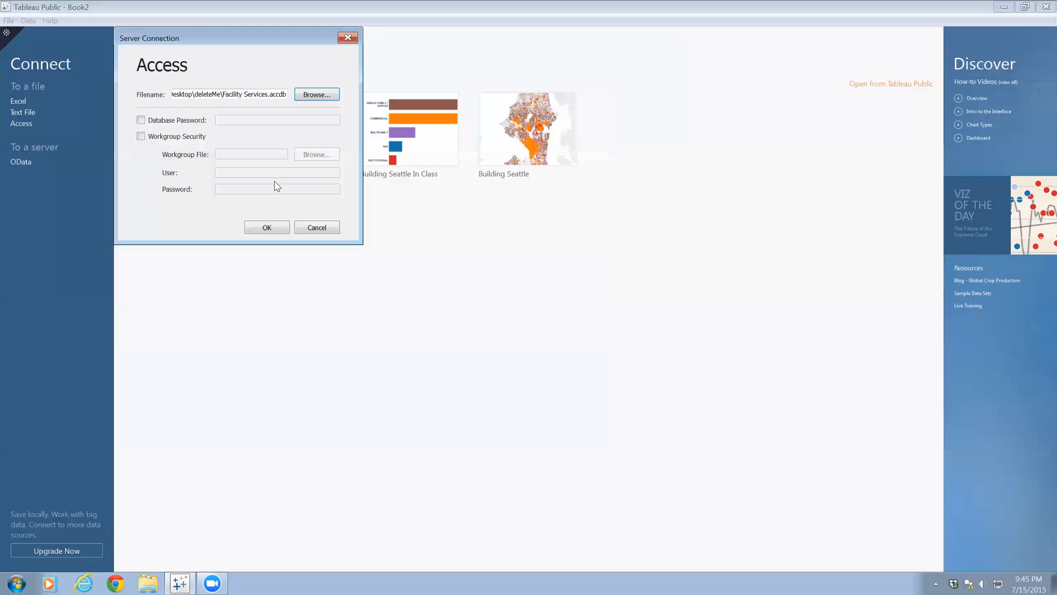
pyautogui.click(266, 228)
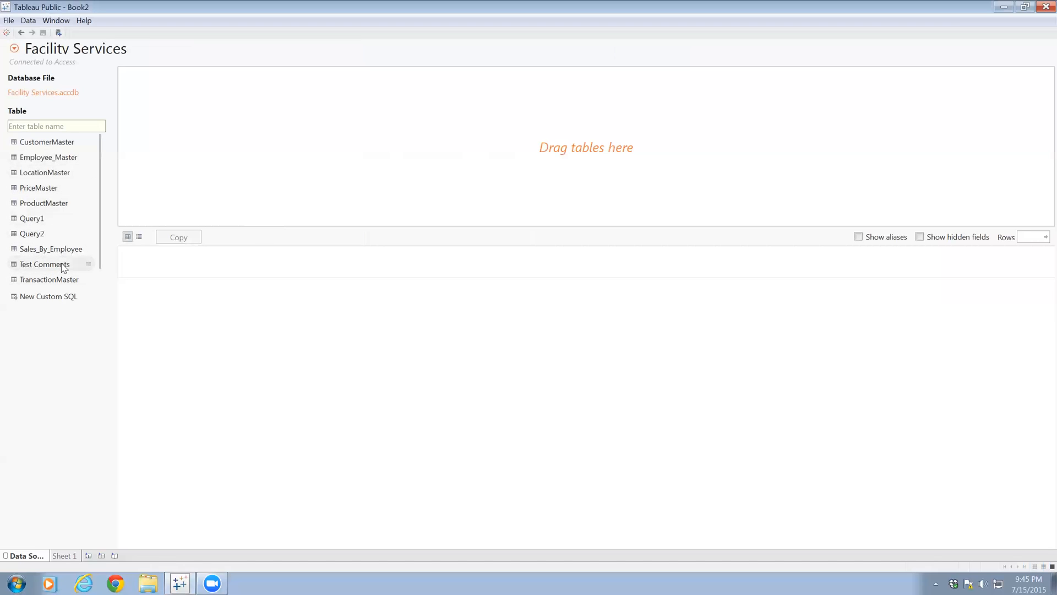
# Add TransactionMaster to the data source and join CustomerMaster, Employee_Master, LocationMaster, ProductMaster and PriceMaster.
pyautogui.moveTo(48, 281); pyautogui.dragTo(290, 167)
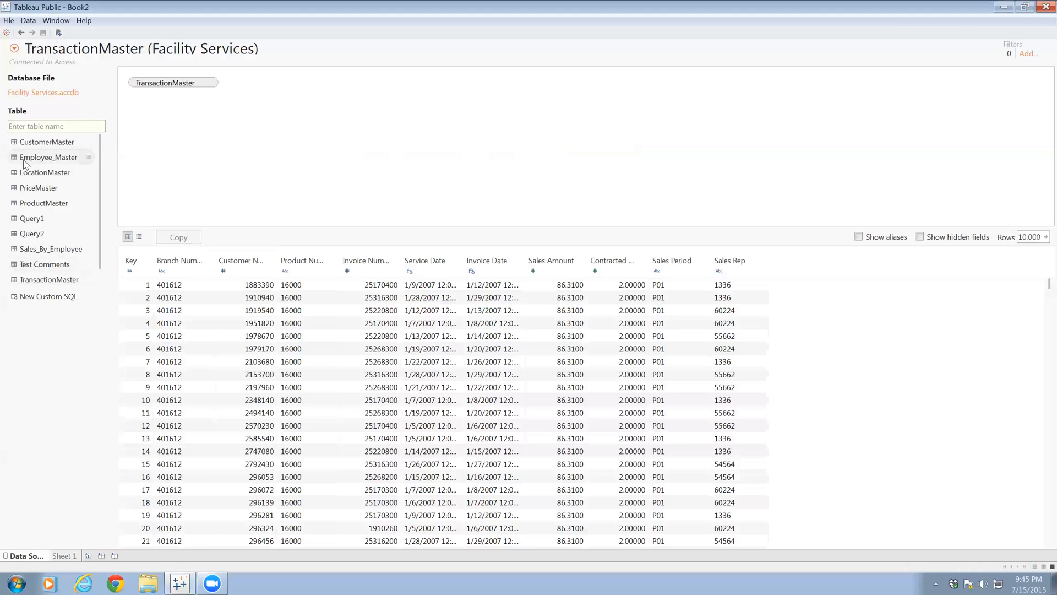
pyautogui.moveTo(55, 142); pyautogui.dragTo(303, 106)
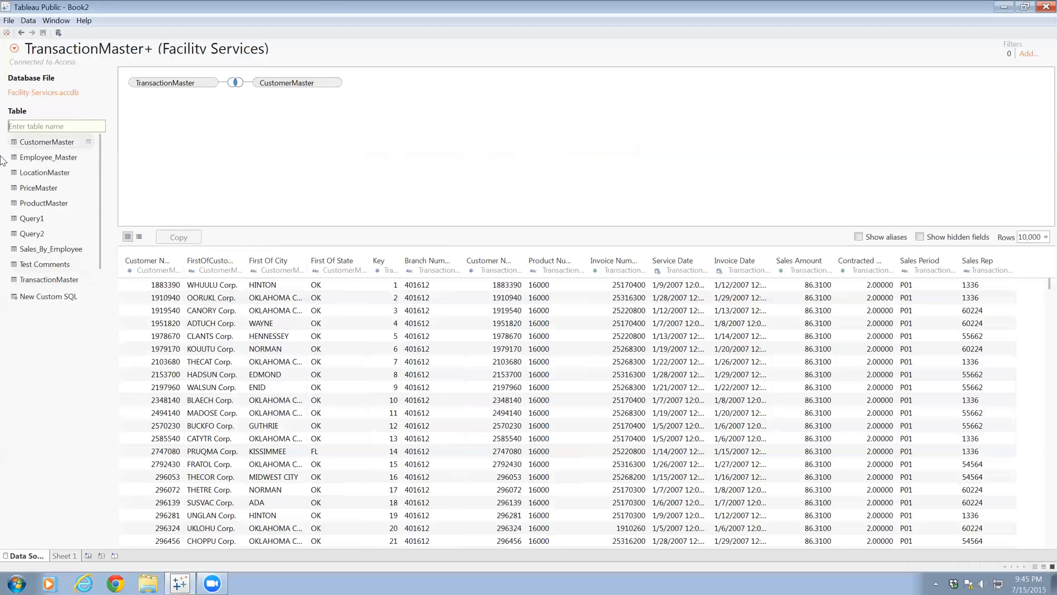
pyautogui.moveTo(48, 157); pyautogui.dragTo(255, 132)
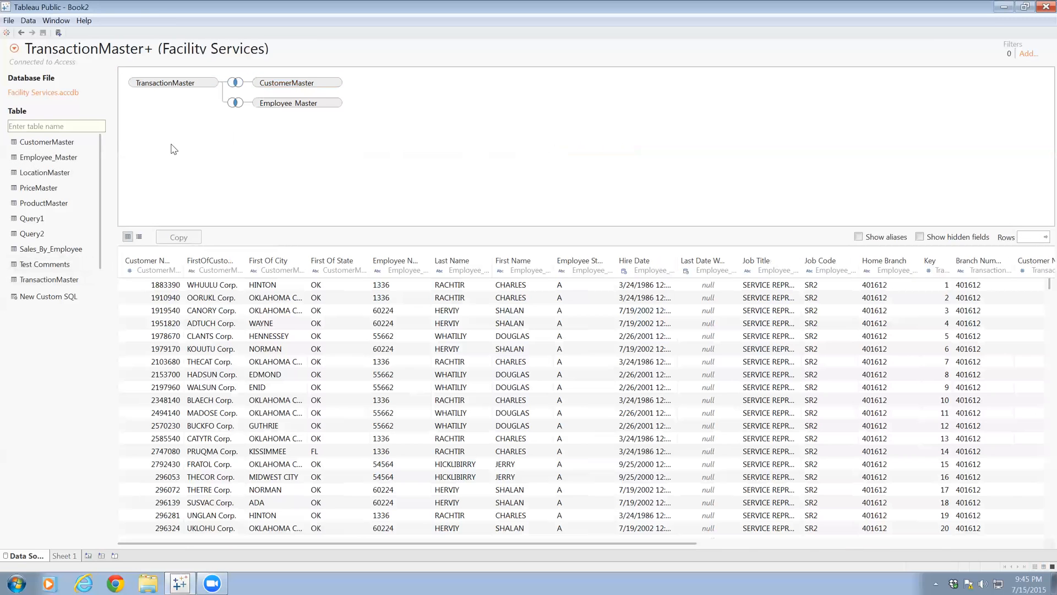
pyautogui.moveTo(34, 177); pyautogui.dragTo(264, 158)
pyautogui.moveTo(45, 207); pyautogui.dragTo(293, 178)
pyautogui.doubleClick(44, 203)
pyautogui.moveTo(39, 188); pyautogui.dragTo(409, 139)
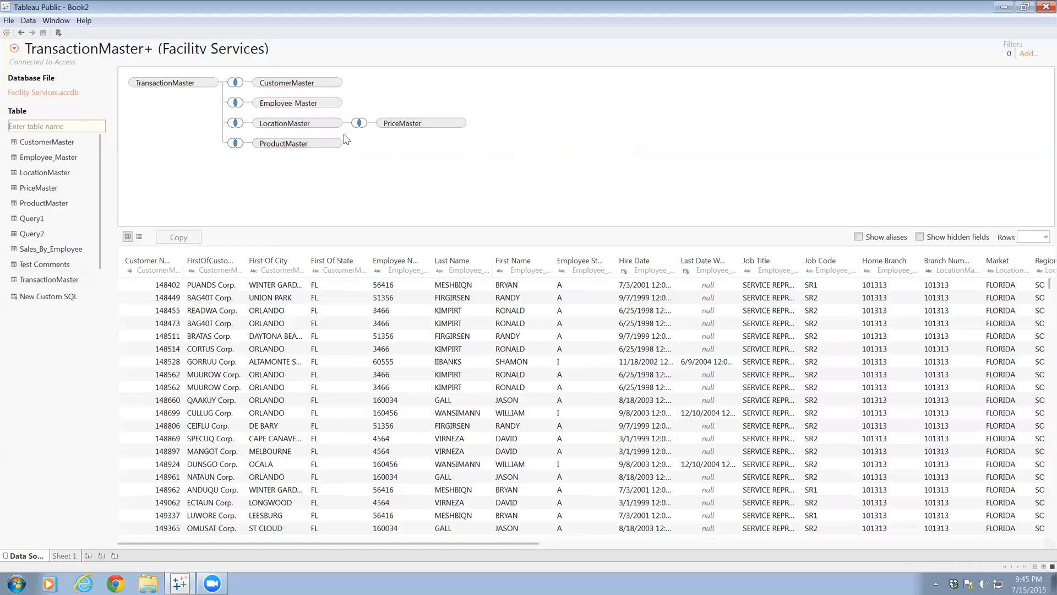
# Review the PriceMaster join clauses and look through the columns of the joined data preview.
pyautogui.click(358, 124)
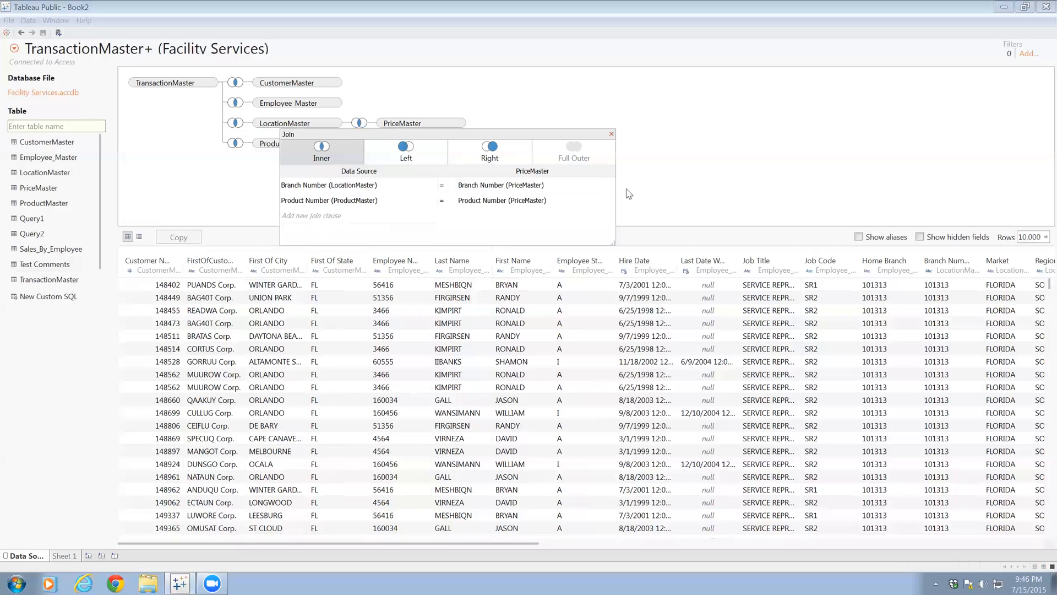
pyautogui.click(611, 134)
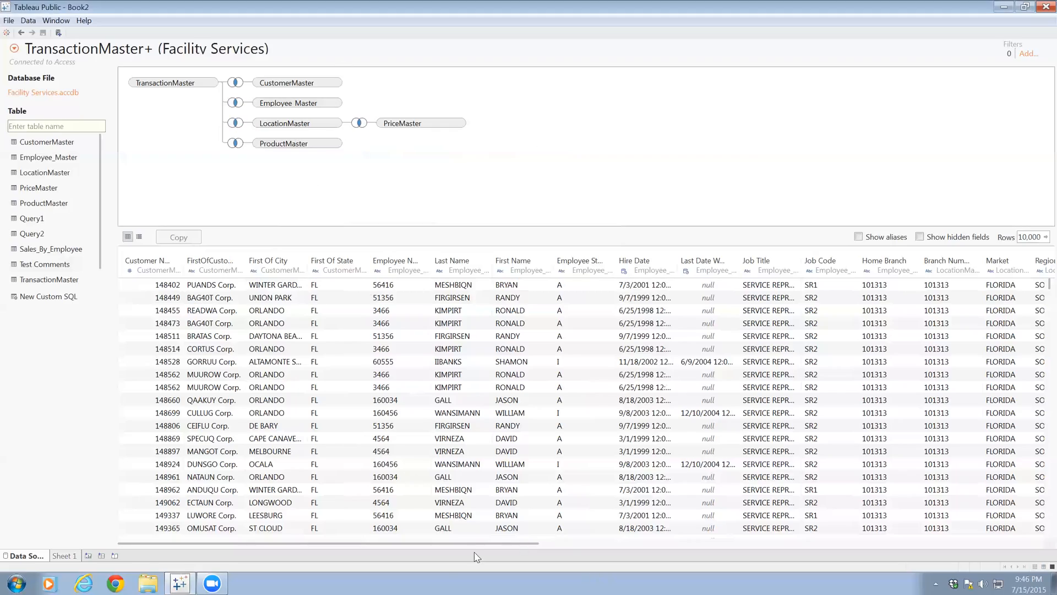
pyautogui.moveTo(475, 548); pyautogui.dragTo(914, 545)
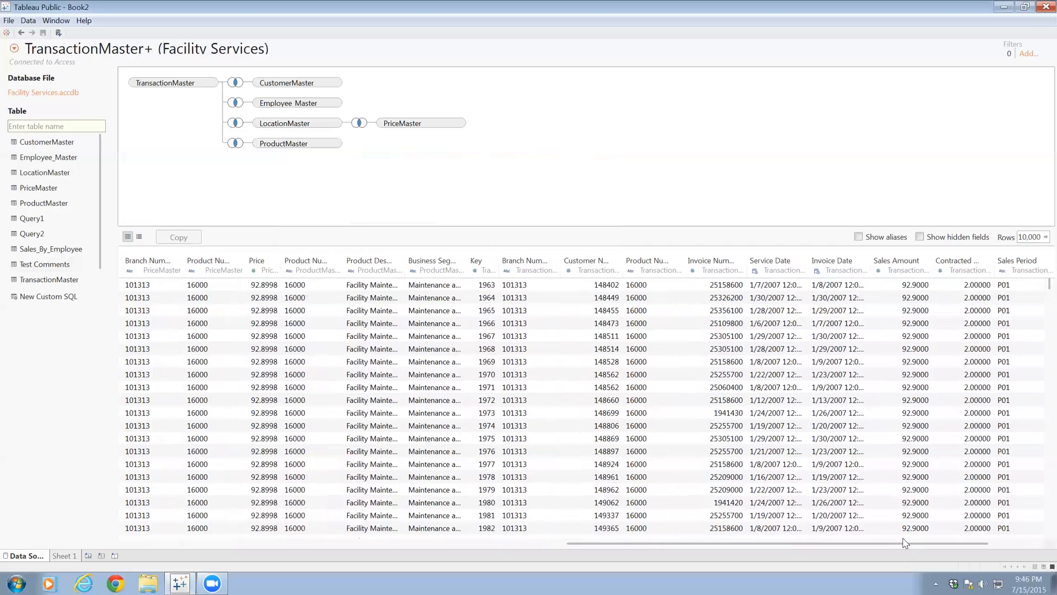
pyautogui.moveTo(911, 547); pyautogui.dragTo(270, 574)
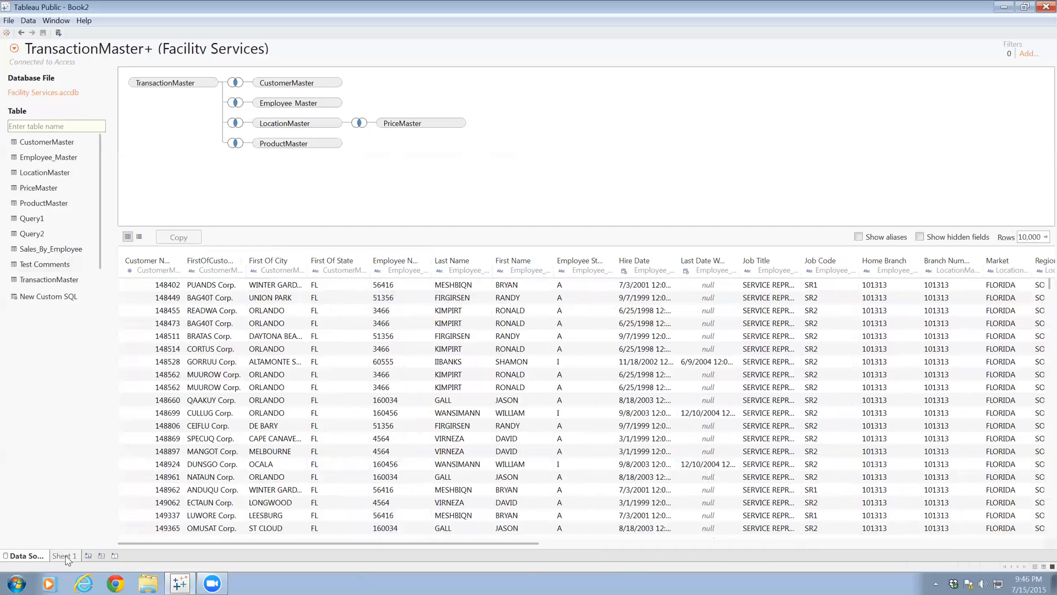
# In Sheet 1, assign the City geographic role to First Of City and map the field as a detail.
pyautogui.click(65, 555)
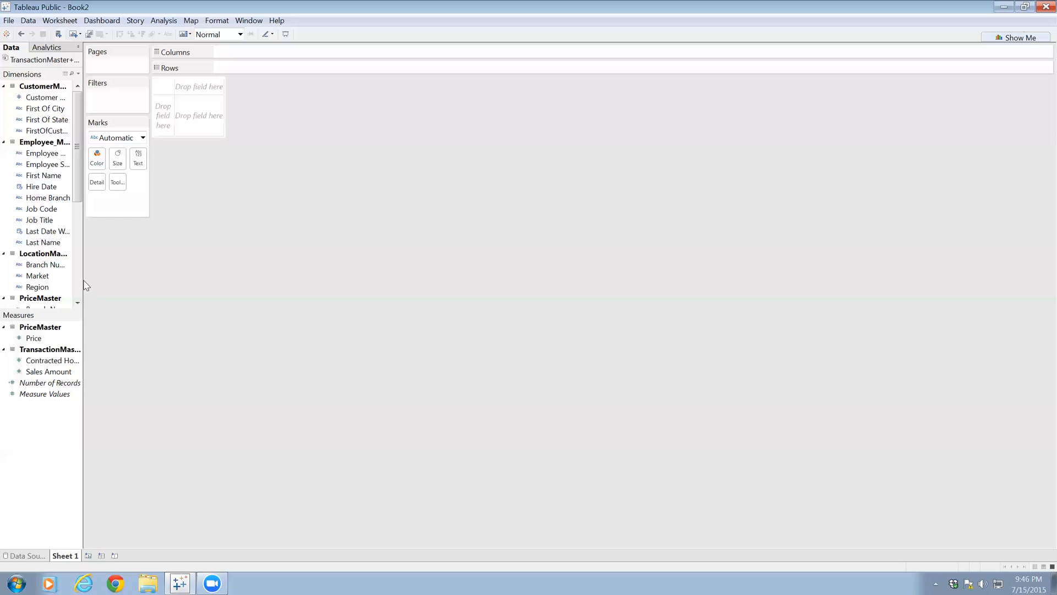
pyautogui.moveTo(81, 281); pyautogui.dragTo(127, 281)
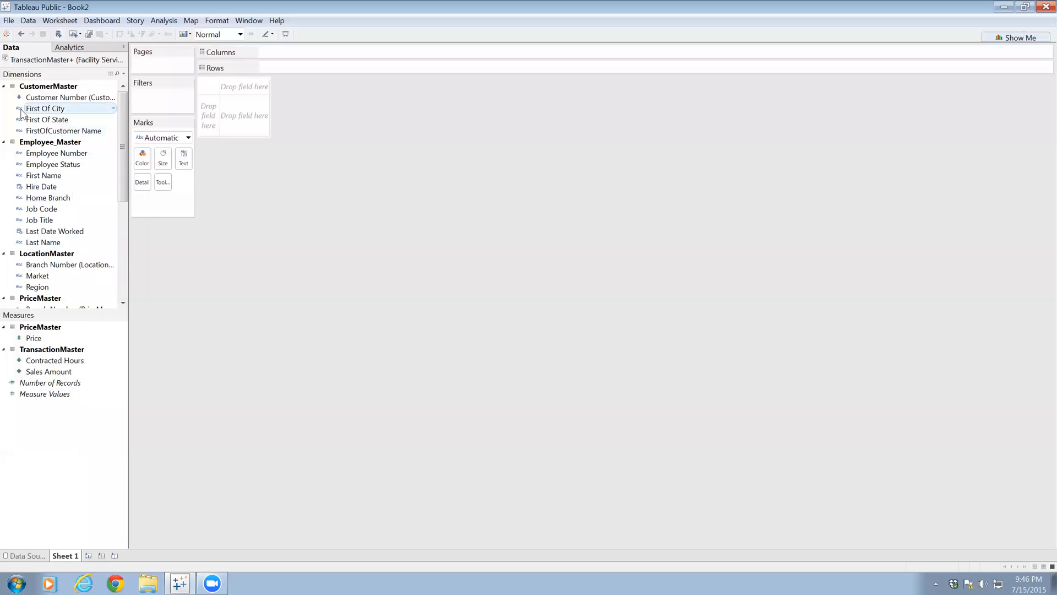
pyautogui.click(111, 110)
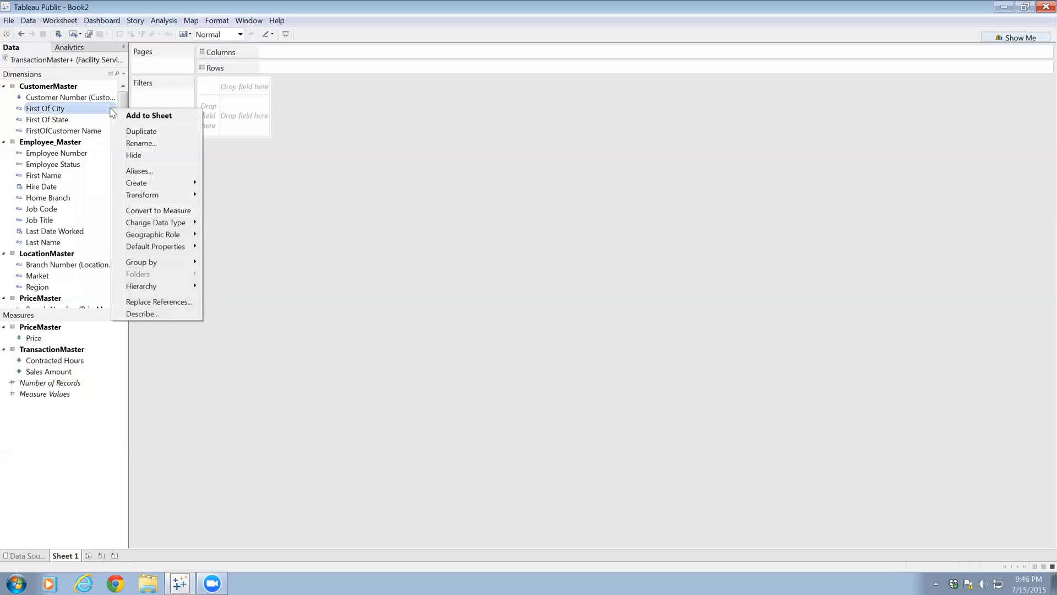
pyautogui.moveTo(152, 235)
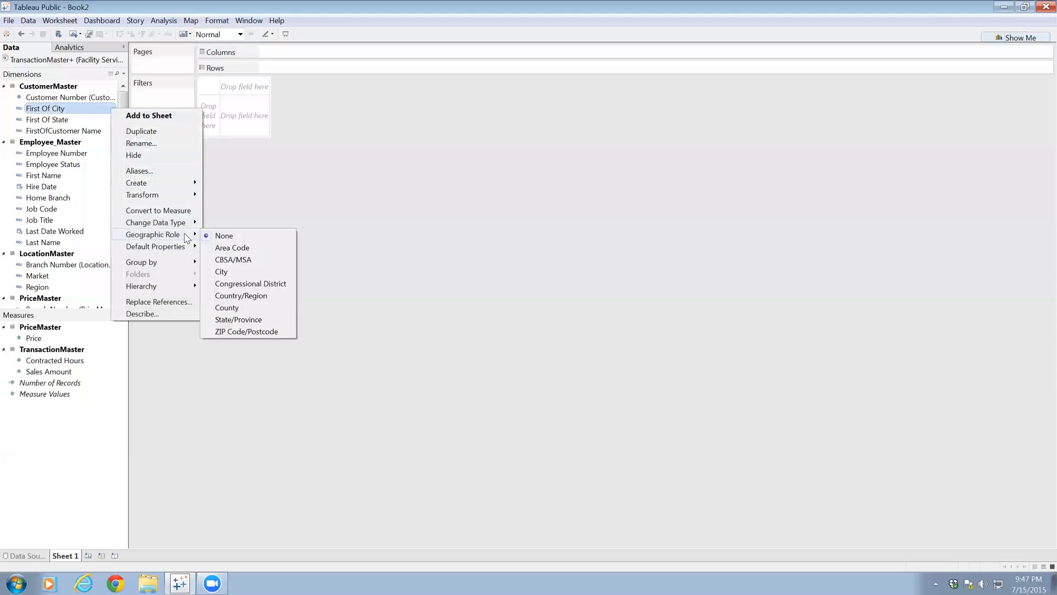
pyautogui.click(223, 272)
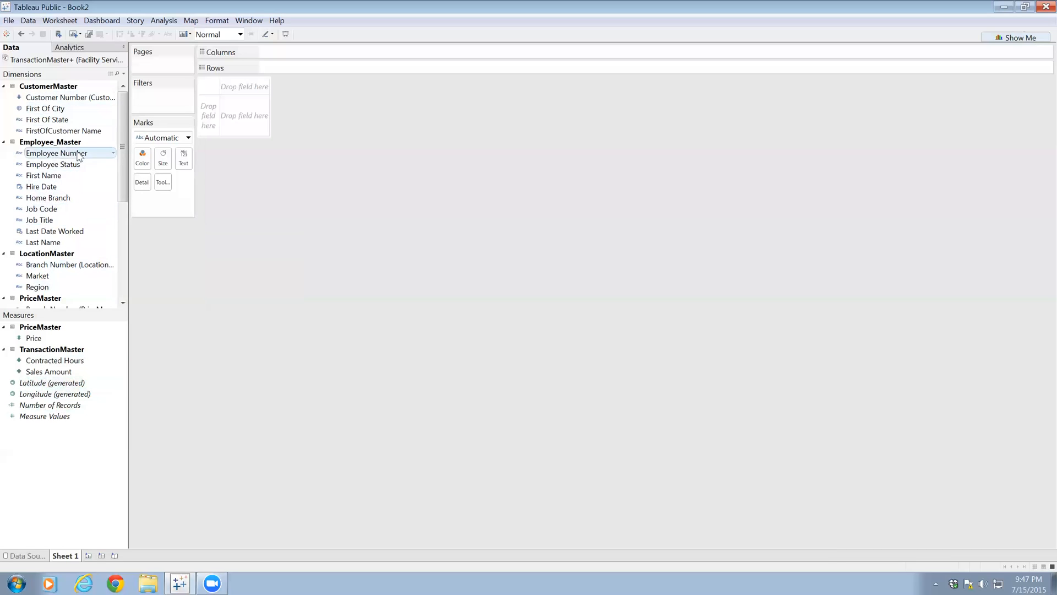
pyautogui.moveTo(47, 112); pyautogui.dragTo(139, 185)
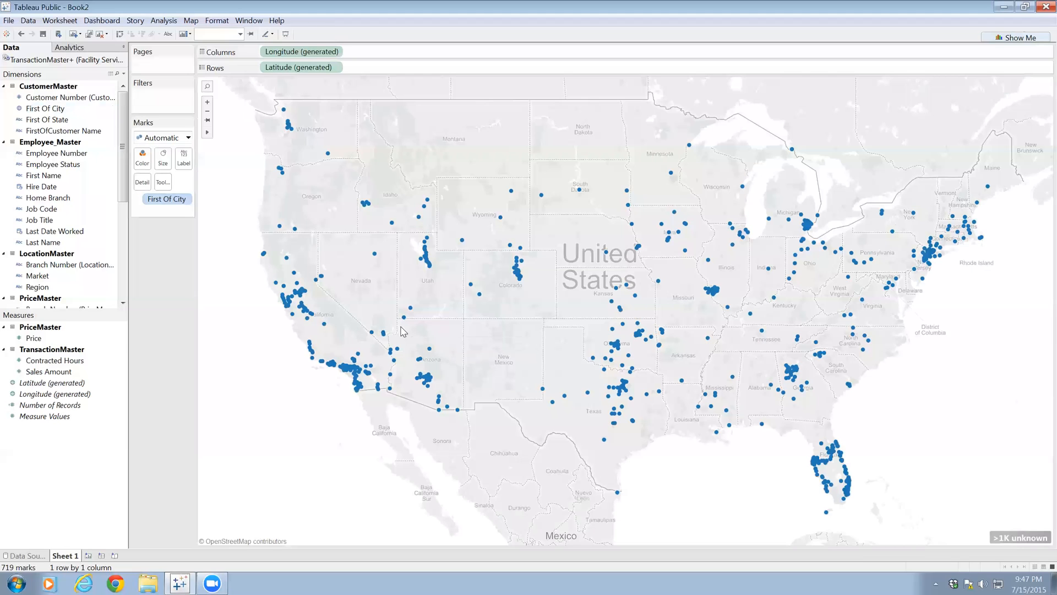
# Size the city marks on the map by Sales Amount and color them by Business Segment.
pyautogui.moveTo(55, 371); pyautogui.dragTo(170, 164)
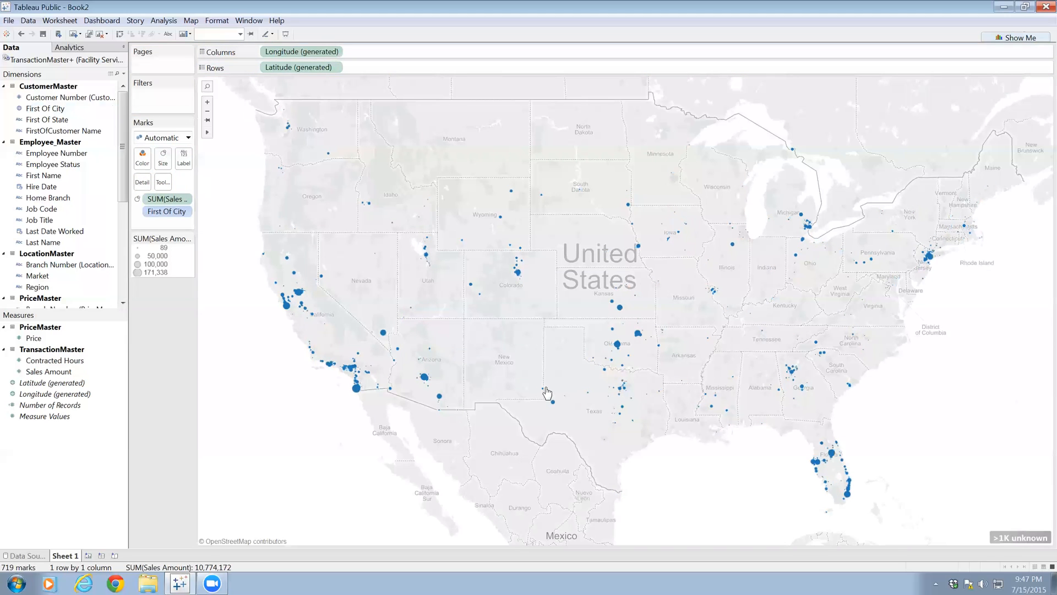
pyautogui.moveTo(617, 354)
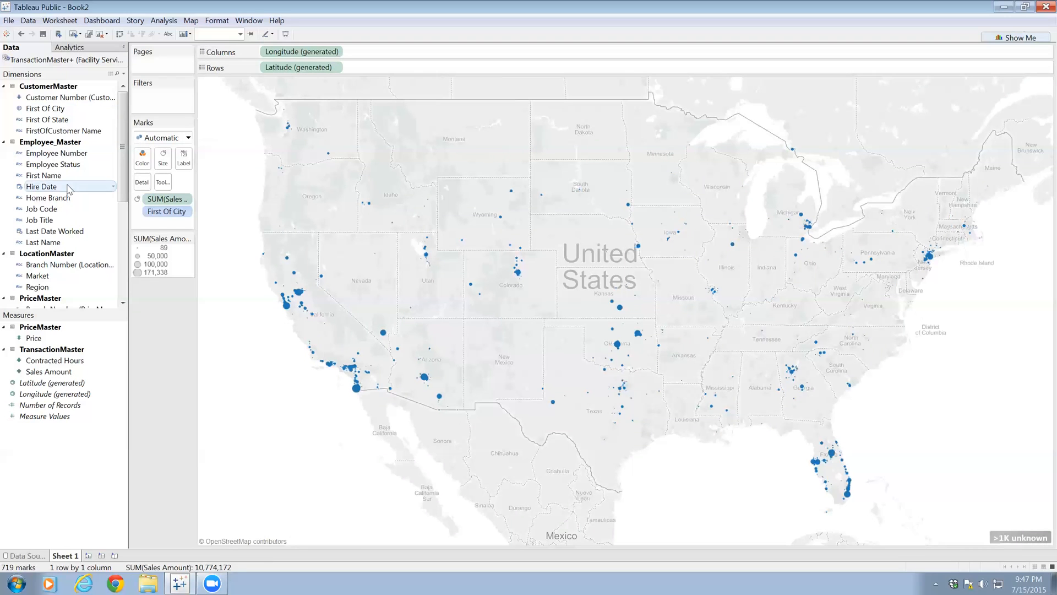
pyautogui.moveTo(124, 160); pyautogui.dragTo(126, 194)
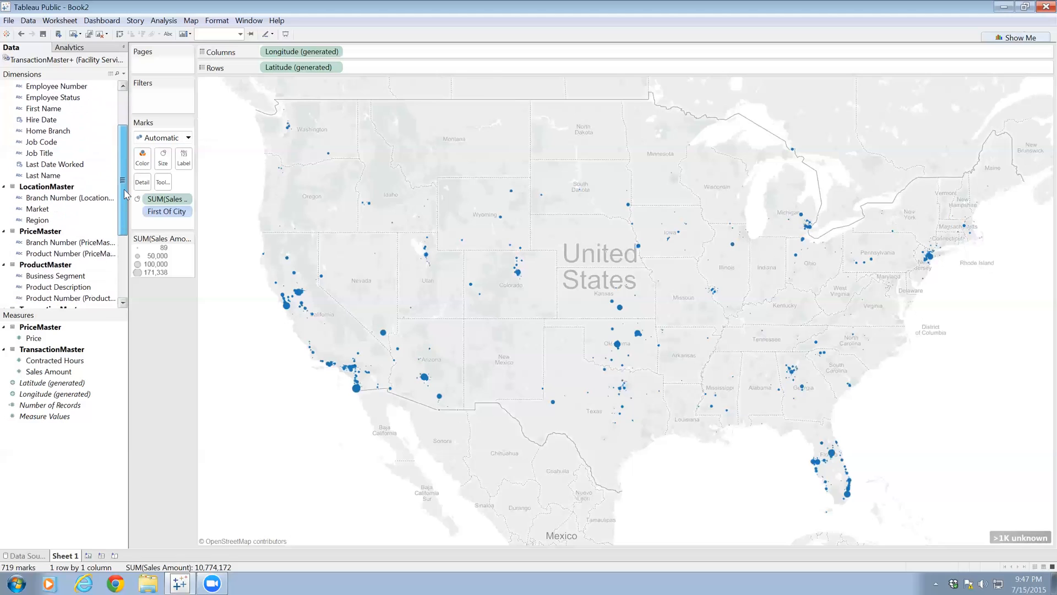
pyautogui.moveTo(126, 193); pyautogui.dragTo(126, 205)
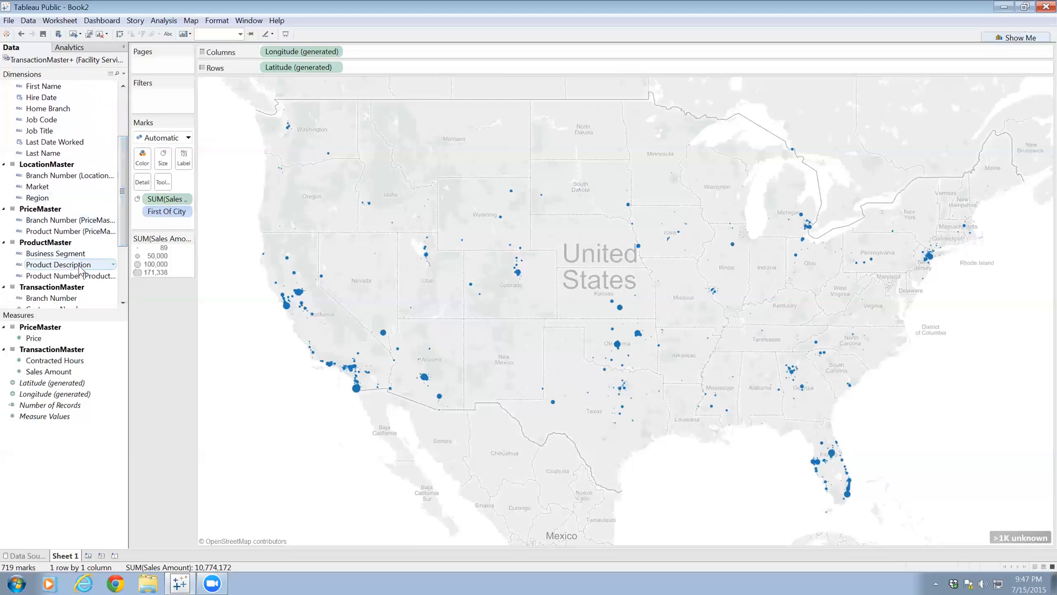
pyautogui.moveTo(60, 258); pyautogui.dragTo(146, 161)
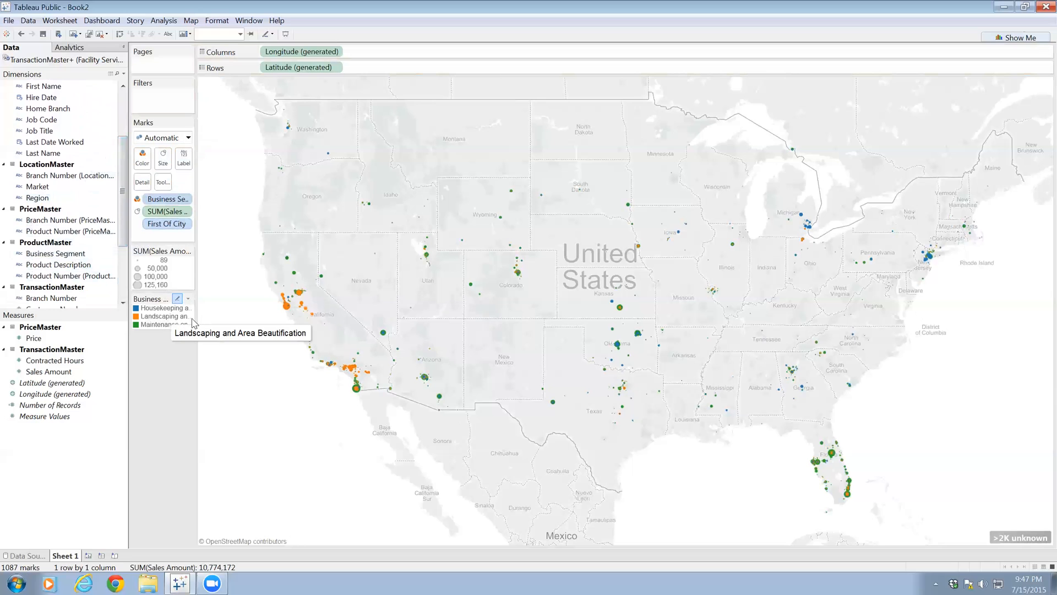
# Widen the column holding the marks card and legends enough to show the full Business Segment names.
pyautogui.moveTo(196, 321); pyautogui.dragTo(270, 314)
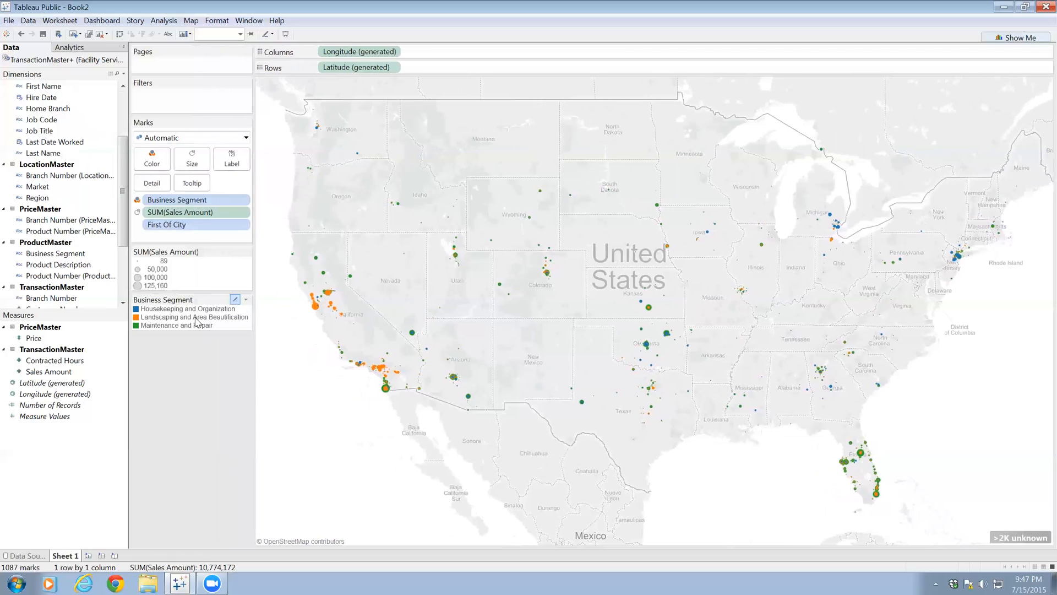
pyautogui.moveTo(319, 321)
pyautogui.moveTo(698, 396)
# Rename Sheet 1 as map_sales_by_city.
pyautogui.doubleClick(68, 556)
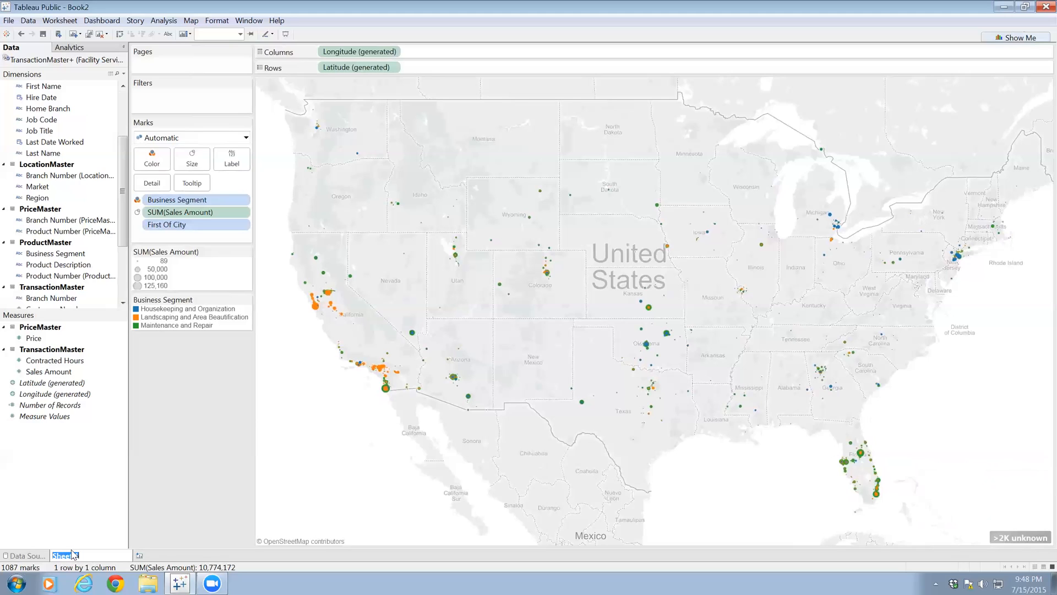
pyautogui.write('map')
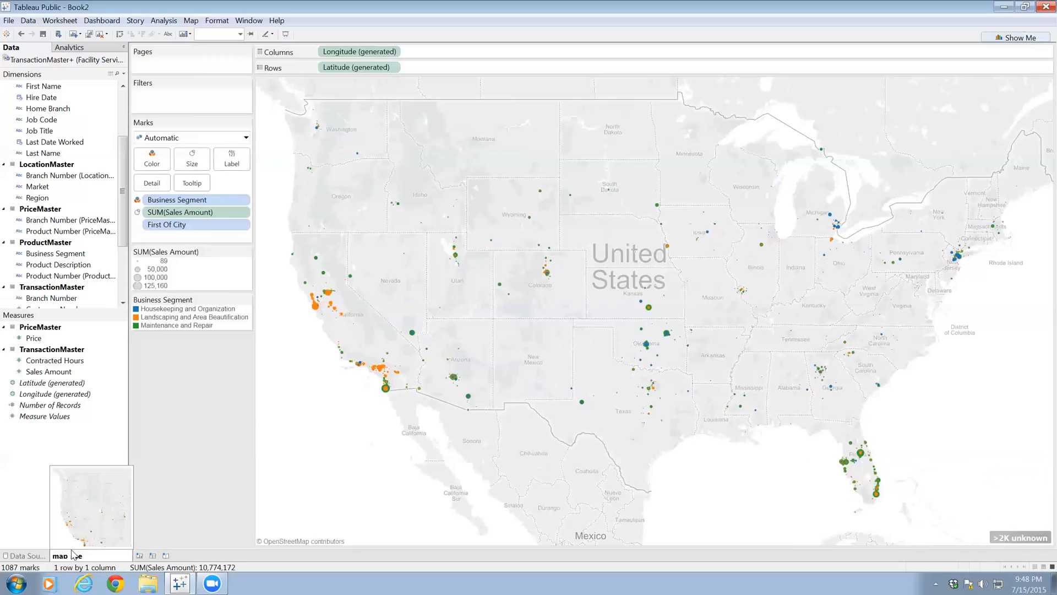
pyautogui.write(' sales by')
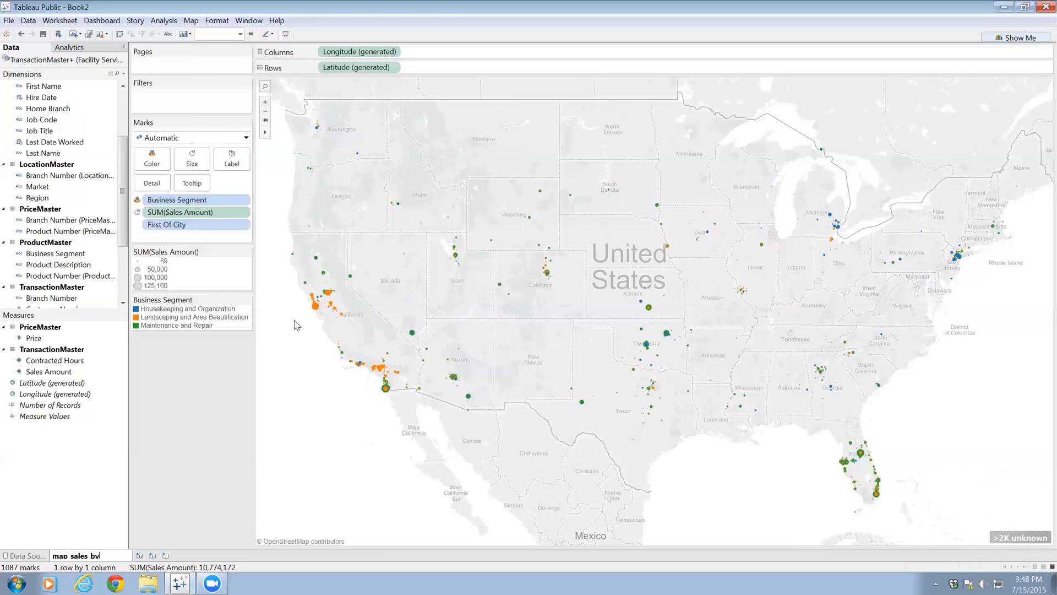
pyautogui.write('_by_city')
pyautogui.press('Return')
# Add a new worksheet and chart the sum of Sales Amount as rows against Employee Number as columns.
pyautogui.click(125, 554)
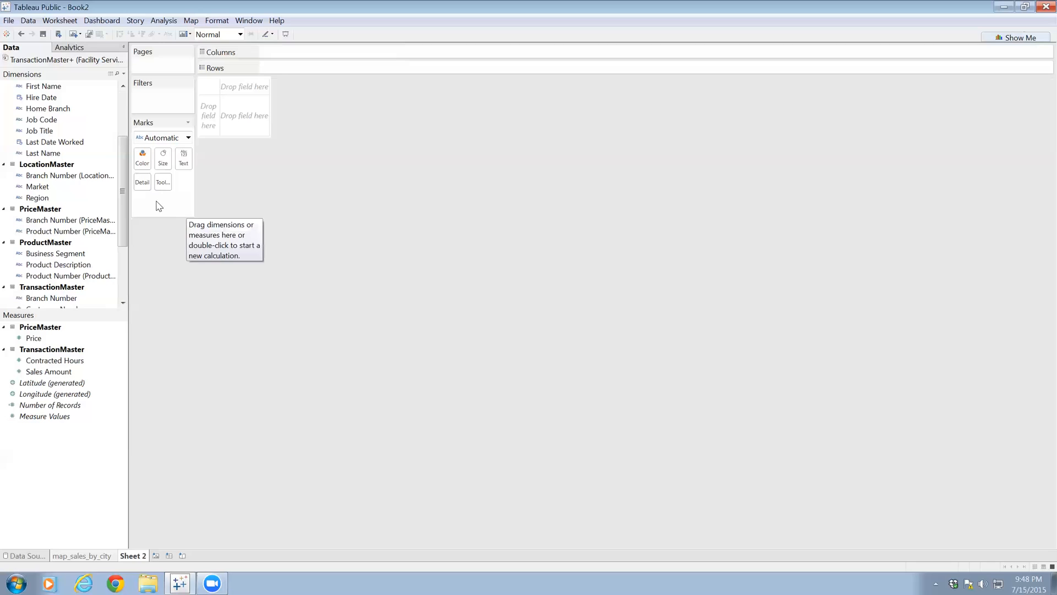
pyautogui.moveTo(122, 203); pyautogui.dragTo(113, 258)
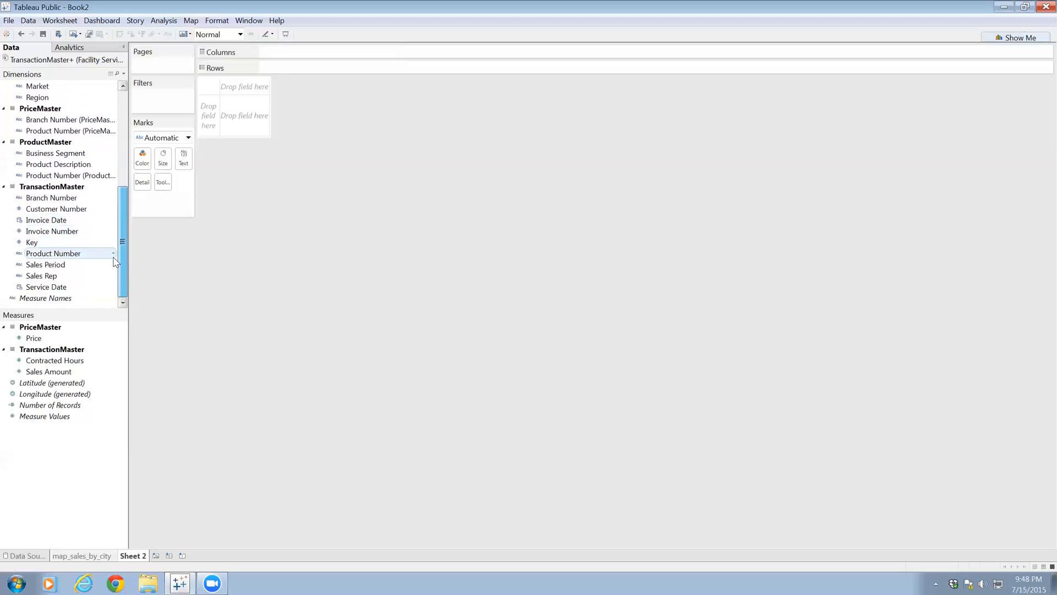
pyautogui.moveTo(114, 257); pyautogui.dragTo(133, 135)
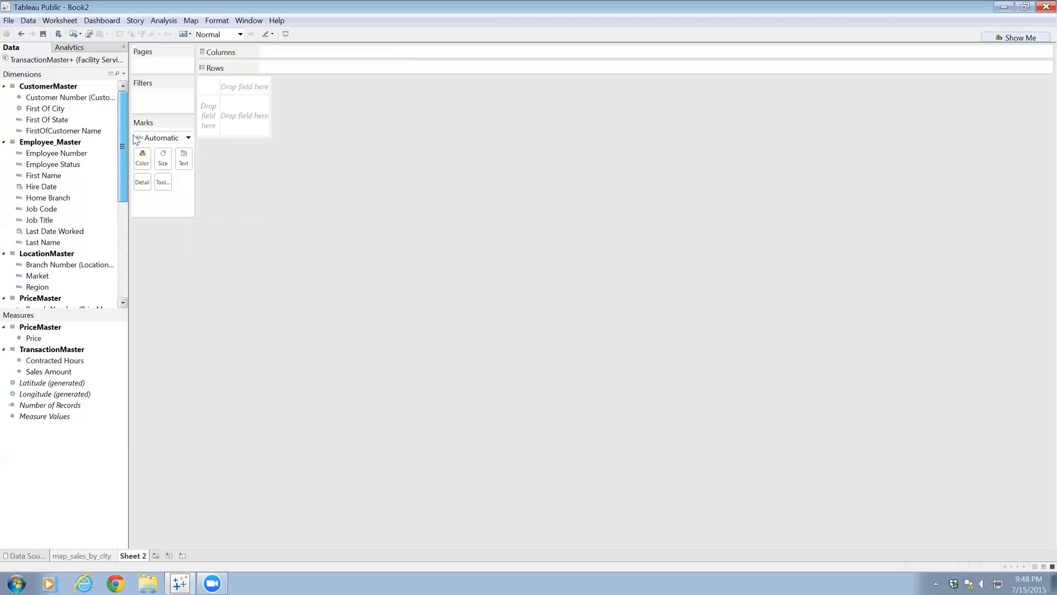
pyautogui.click(58, 154)
pyautogui.moveTo(57, 157); pyautogui.dragTo(299, 55)
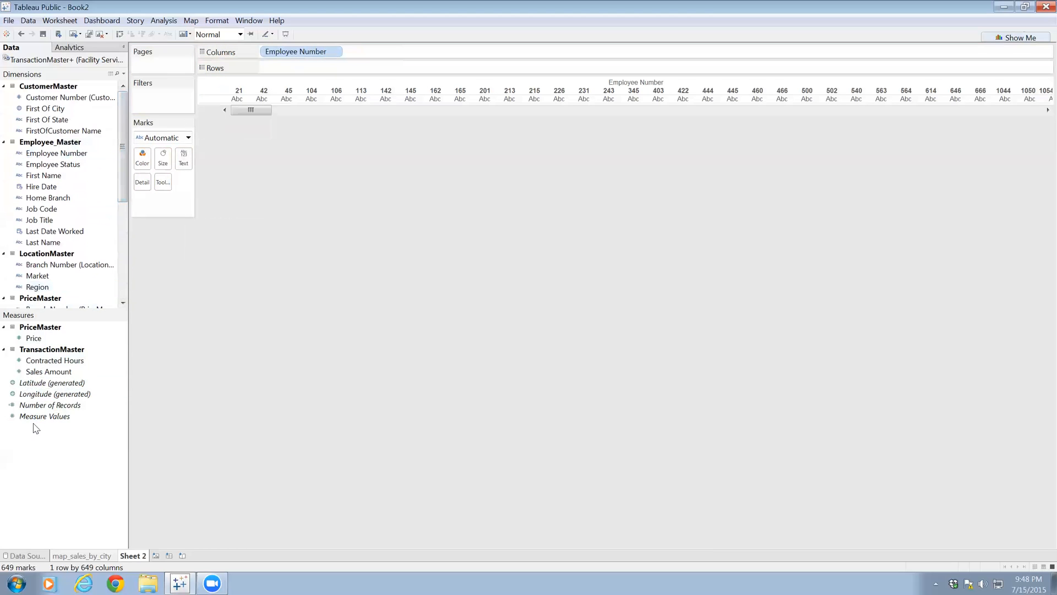
pyautogui.moveTo(49, 371); pyautogui.dragTo(341, 67)
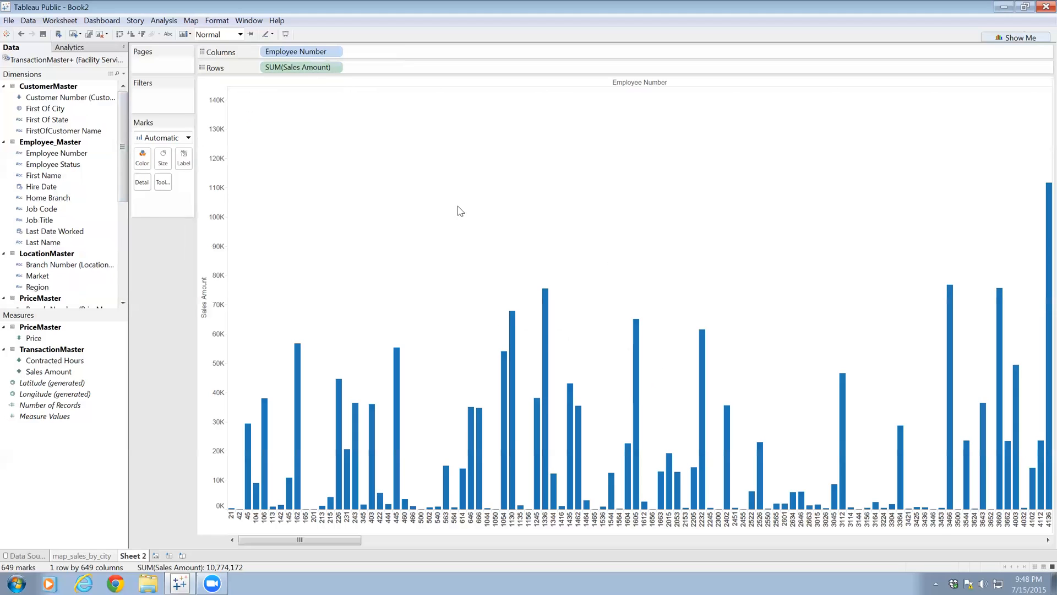
# Sort the employees in descending order of sales amount and fit the chart to Entire View.
pyautogui.click(142, 35)
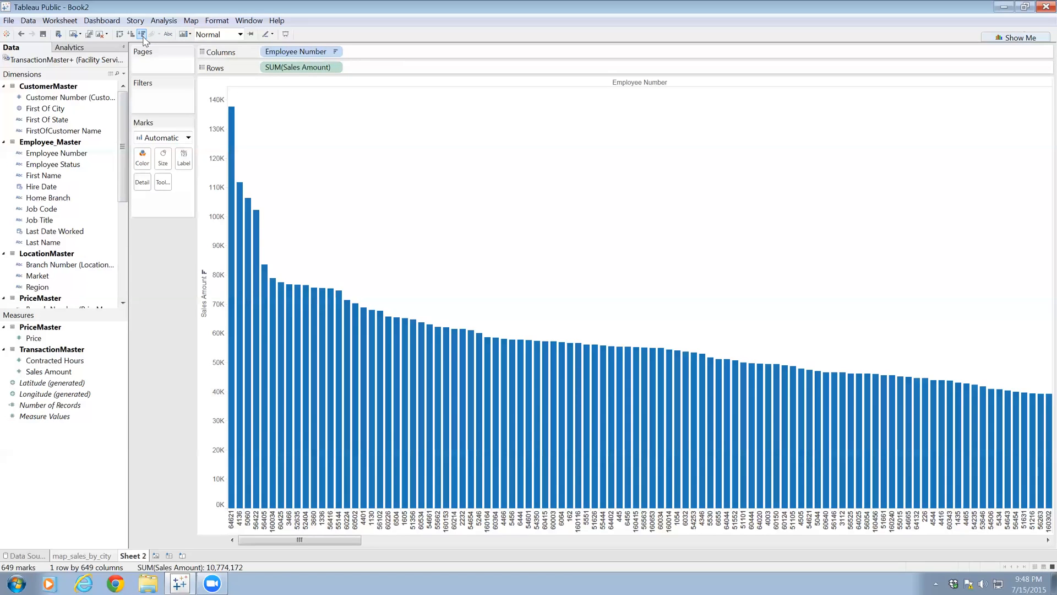
pyautogui.moveTo(296, 381)
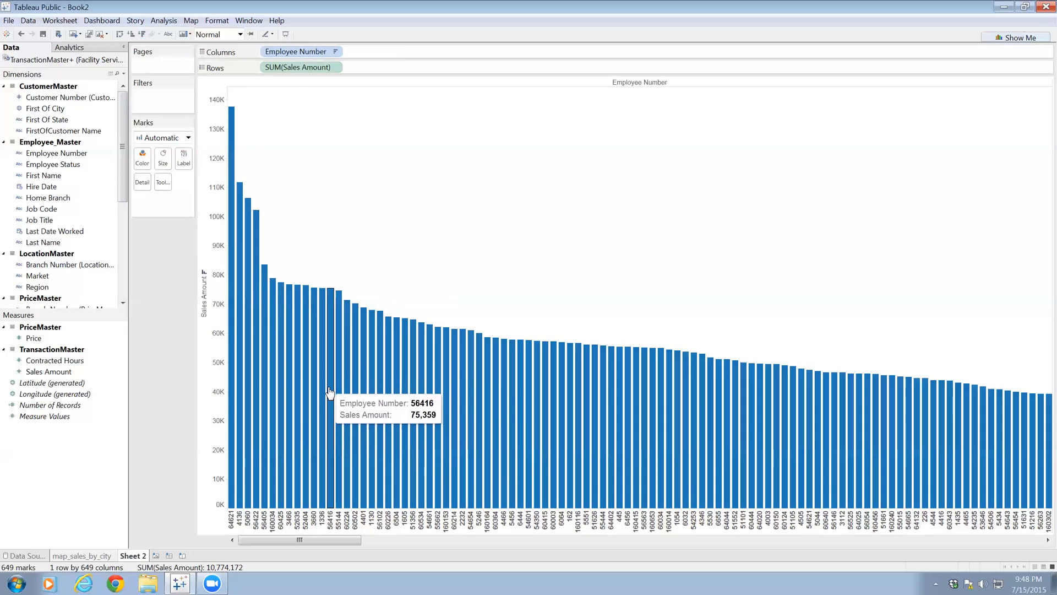
pyautogui.hscroll(2, 329, 392)
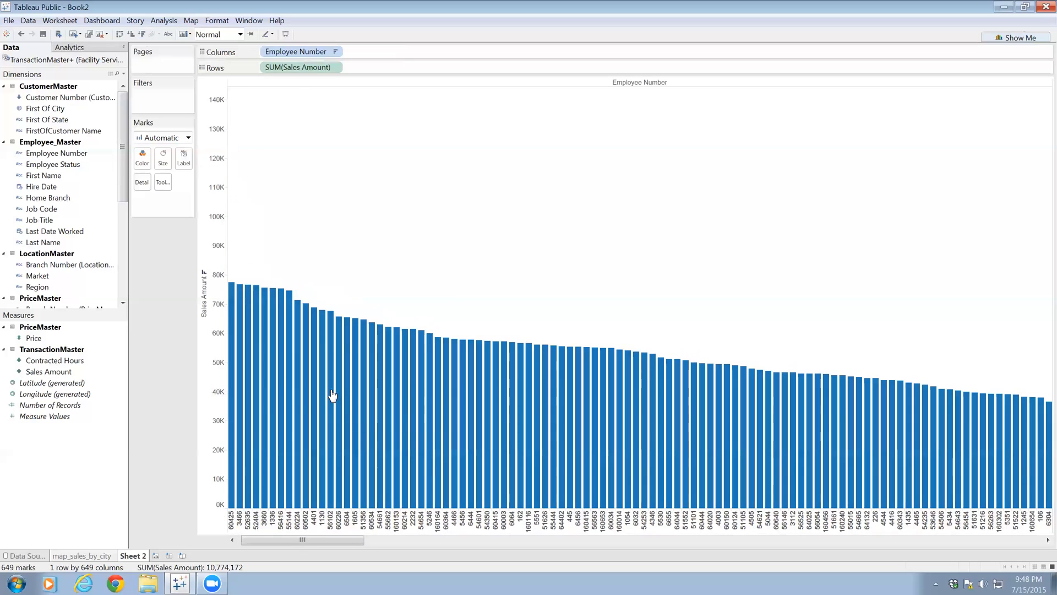
pyautogui.click(240, 34)
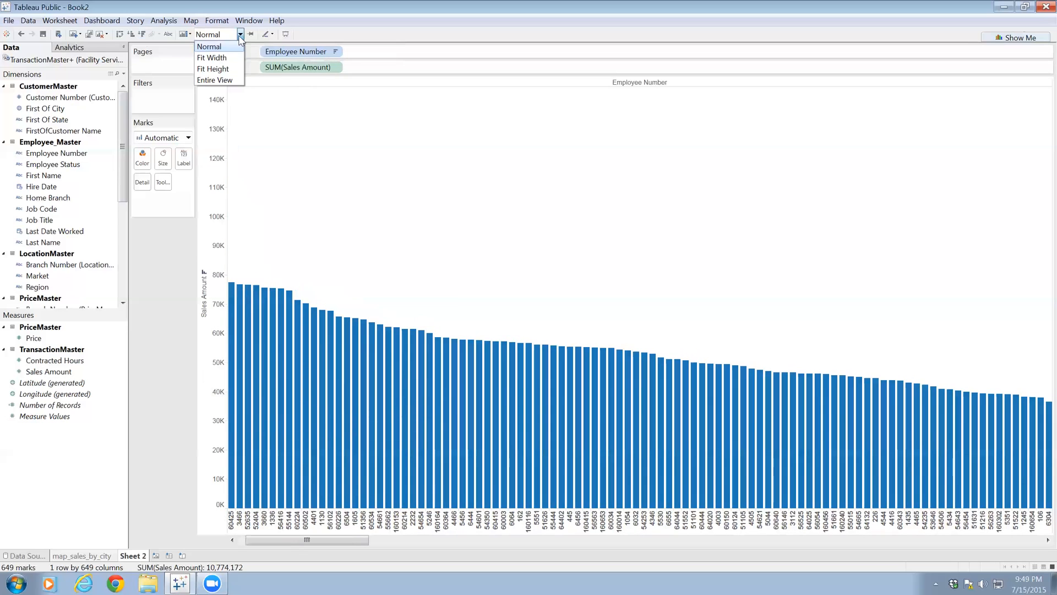
pyautogui.click(220, 80)
# Apply a Running Total quick table calculation to SUM(Sales Amount).
pyautogui.click(336, 68)
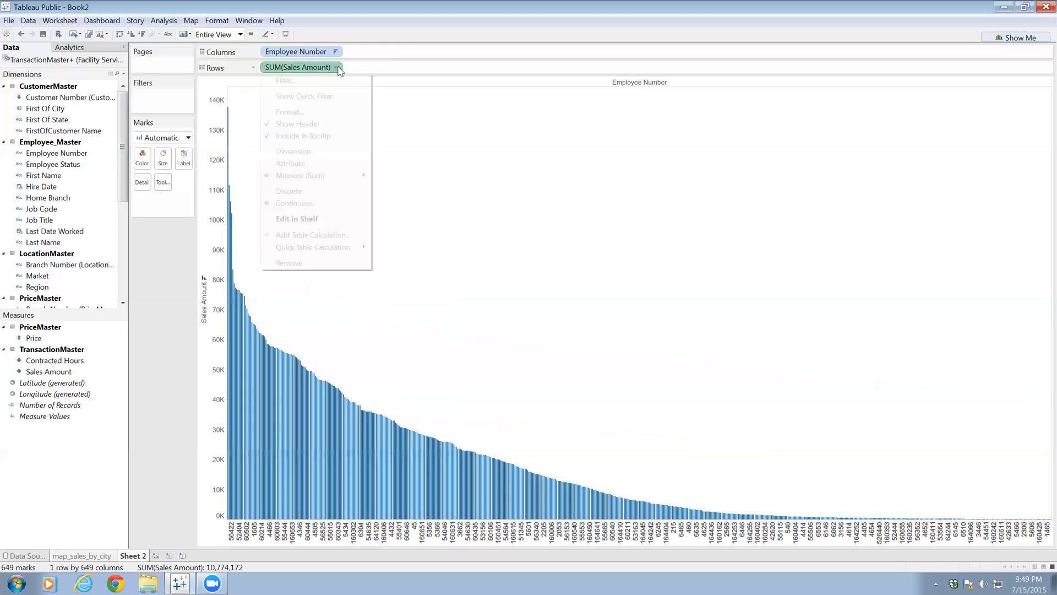
pyautogui.moveTo(325, 248)
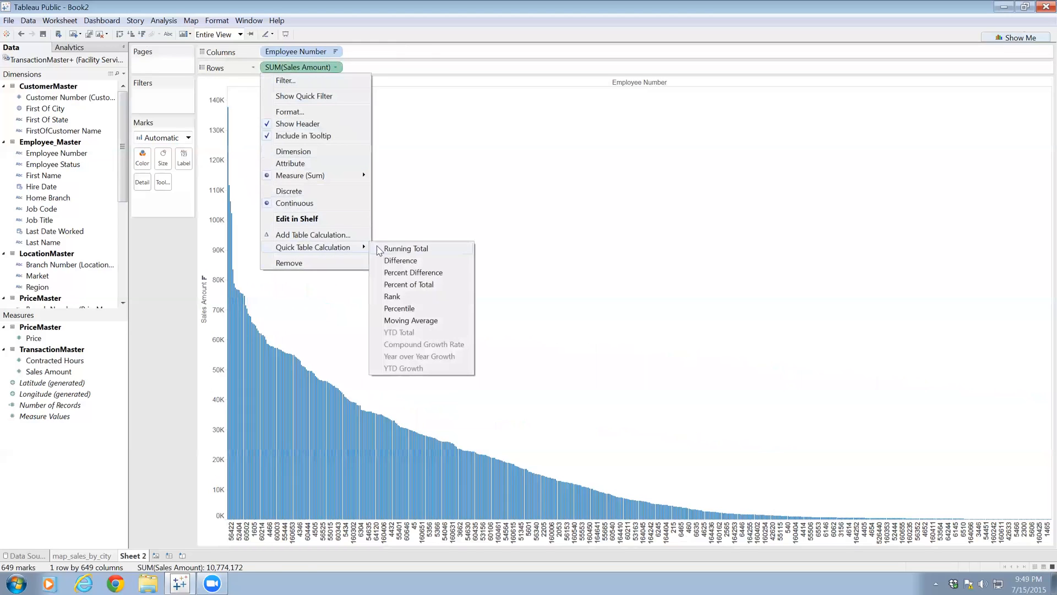
pyautogui.click(385, 249)
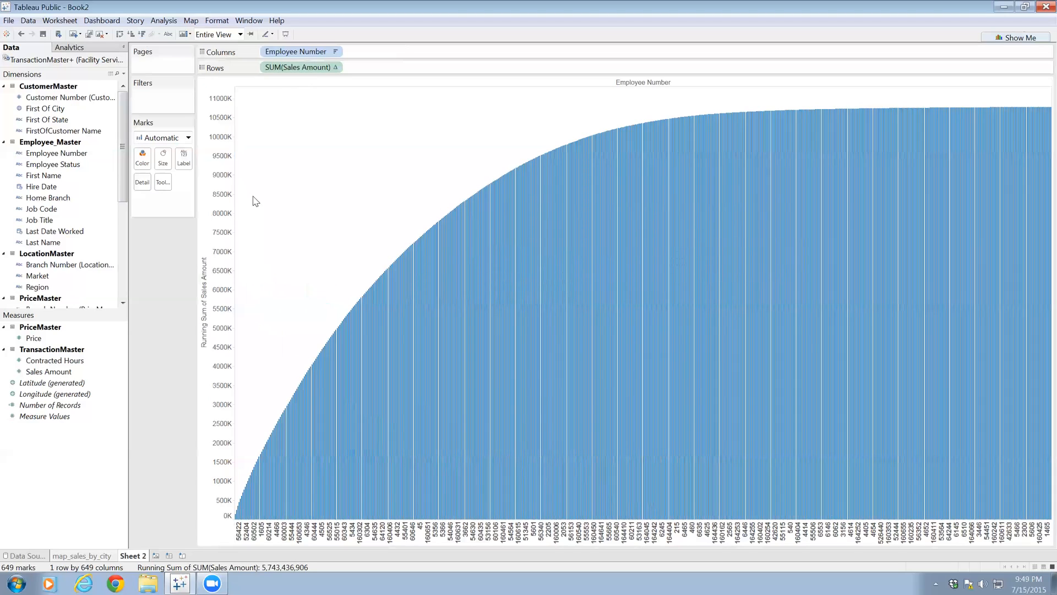
# Edit the running total's table calculation so that it sums along Employee Number.
pyautogui.click(336, 68)
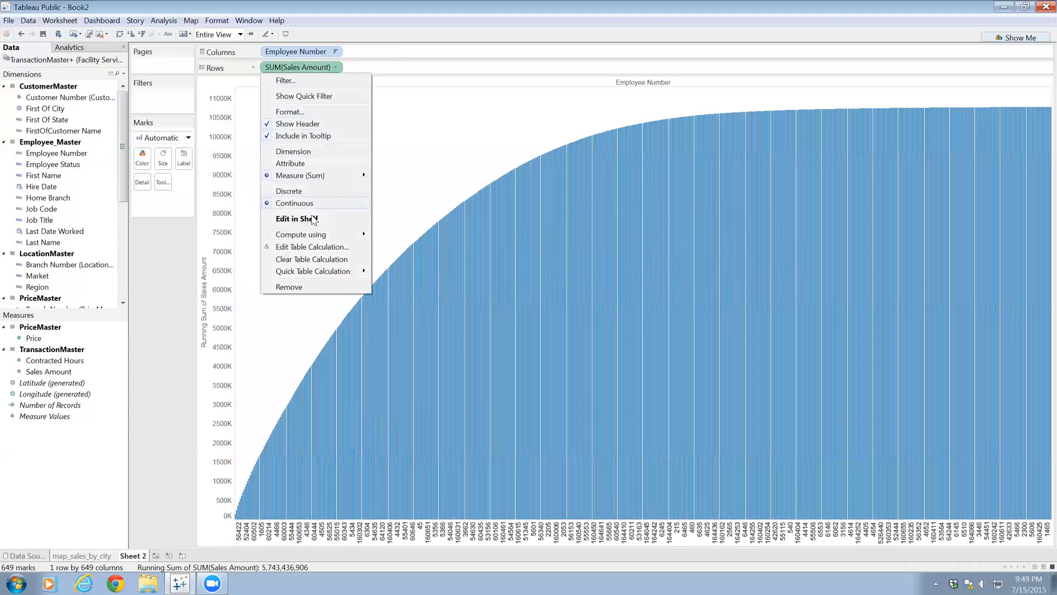
pyautogui.click(306, 247)
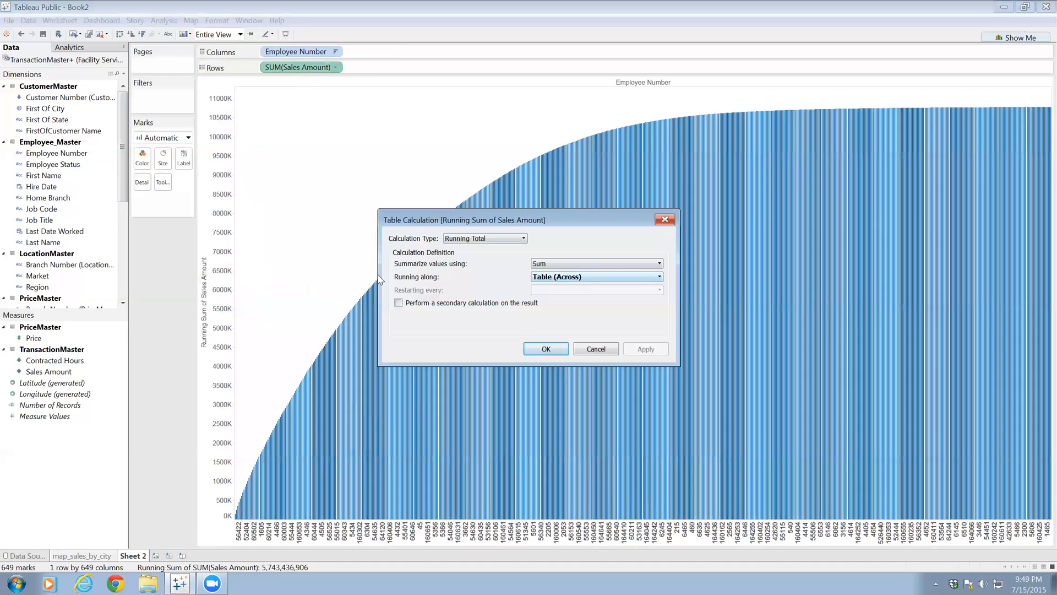
pyautogui.click(548, 264)
pyautogui.click(548, 264)
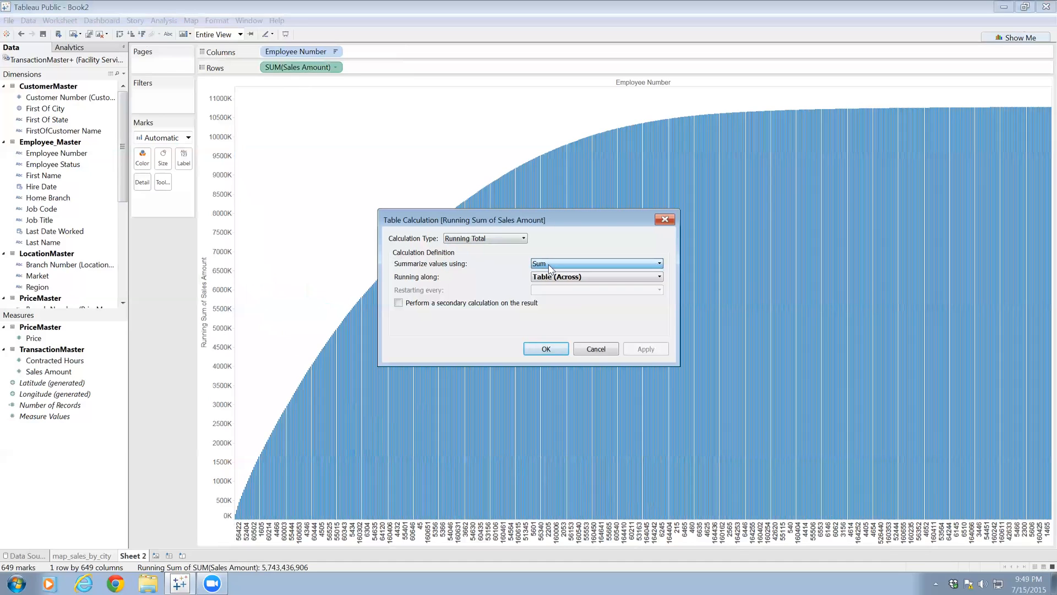
pyautogui.click(548, 277)
pyautogui.click(548, 303)
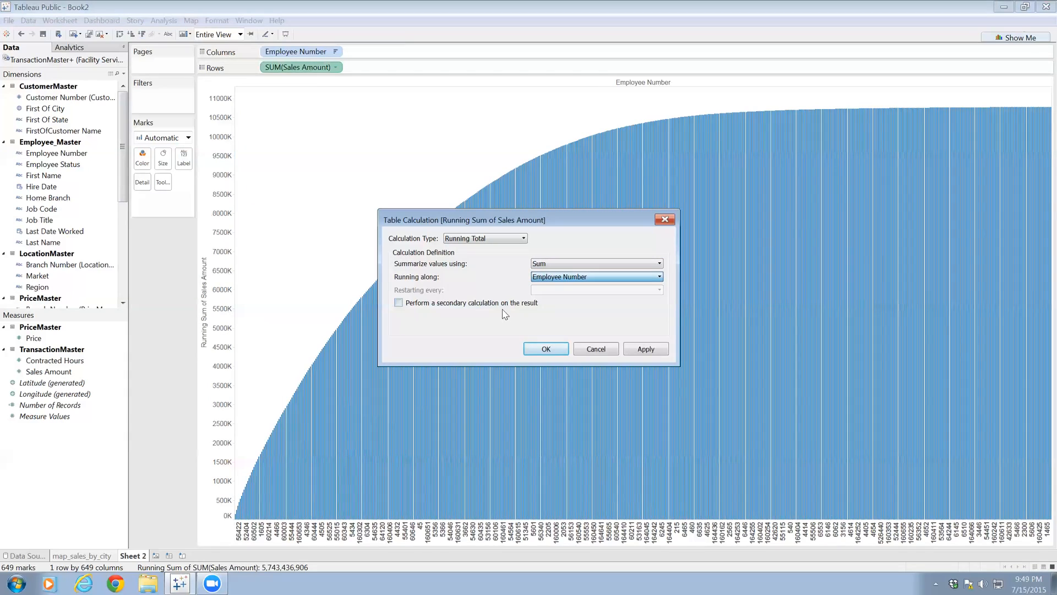
# Add a secondary Percent of Total calculation summarized from Employee Number and apply it to the running total.
pyautogui.click(397, 303)
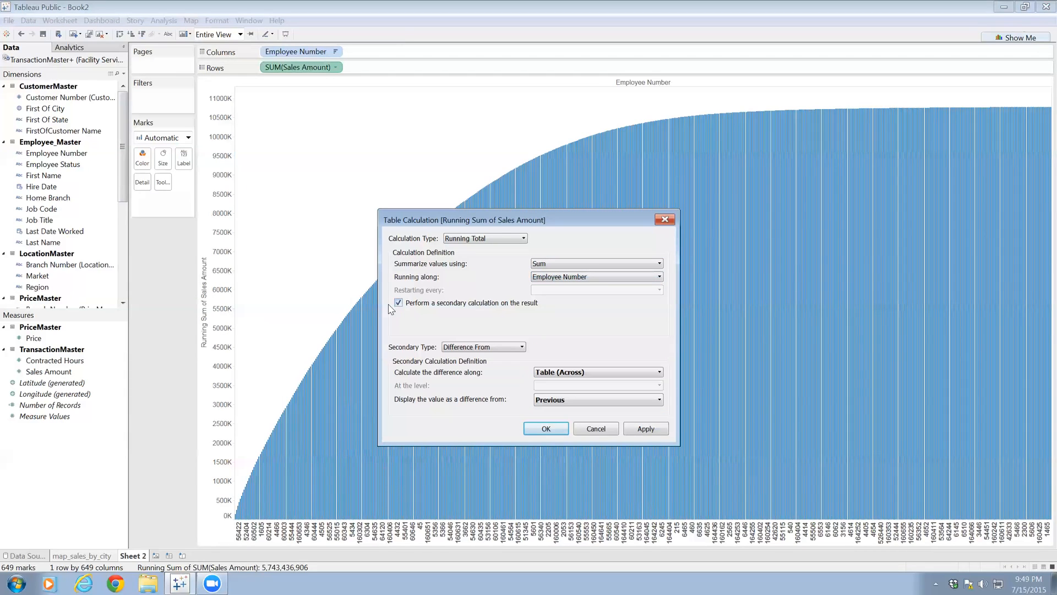
pyautogui.click(480, 347)
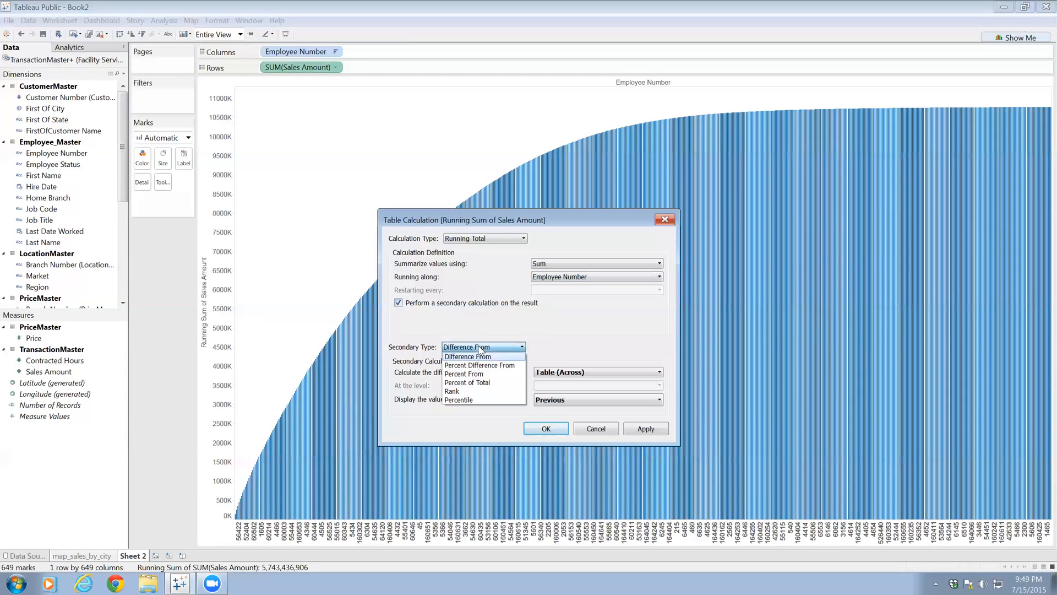
pyautogui.click(464, 383)
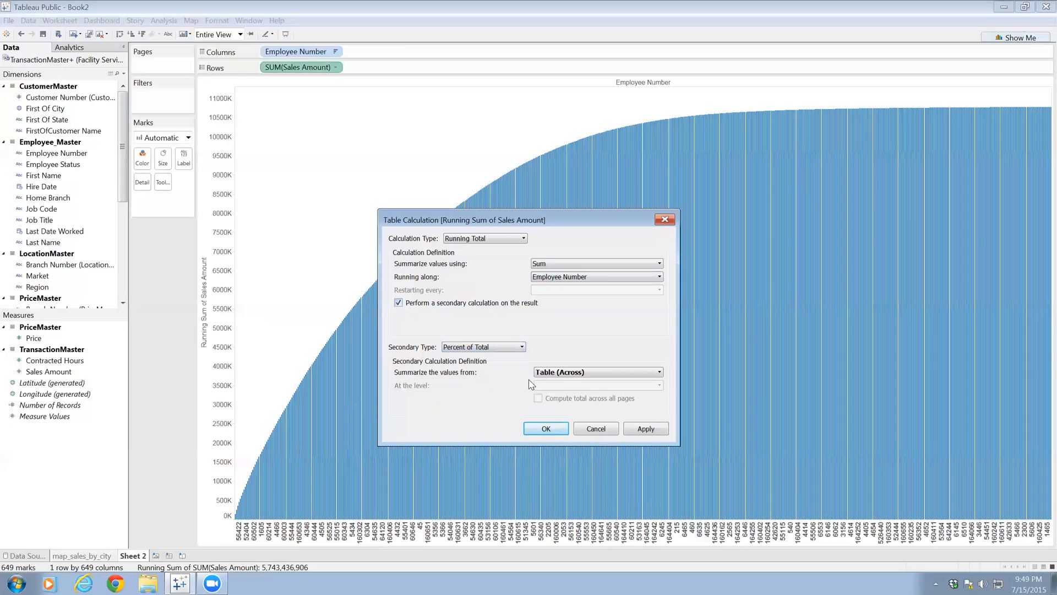
pyautogui.click(567, 372)
pyautogui.click(563, 417)
pyautogui.click(633, 429)
pyautogui.click(546, 428)
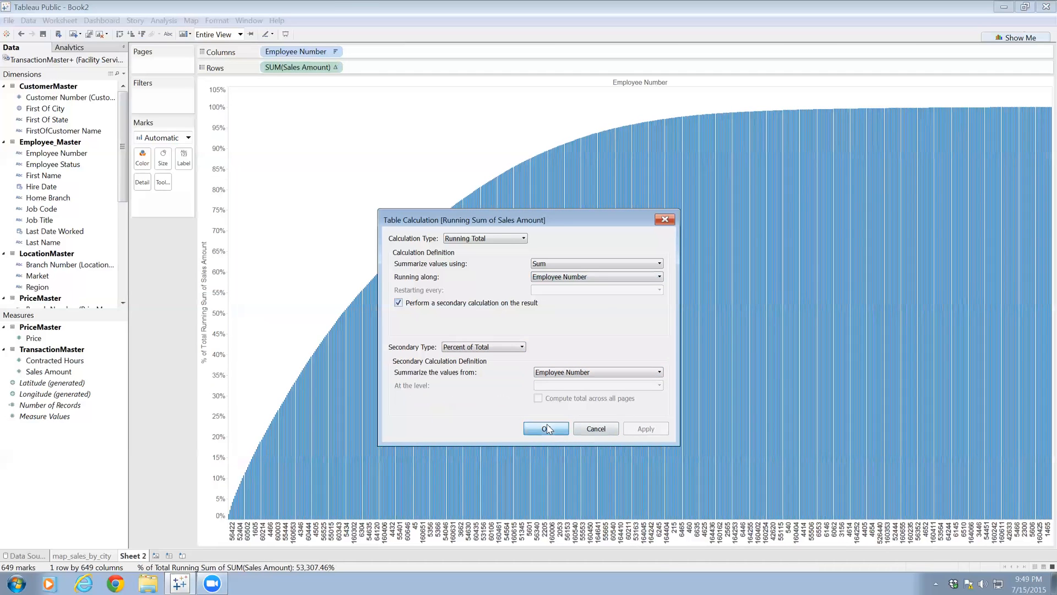
# Add a constant reference line at 0.8 per pane to the percent-of-running-total sales axis.
pyautogui.rightClick(218, 256)
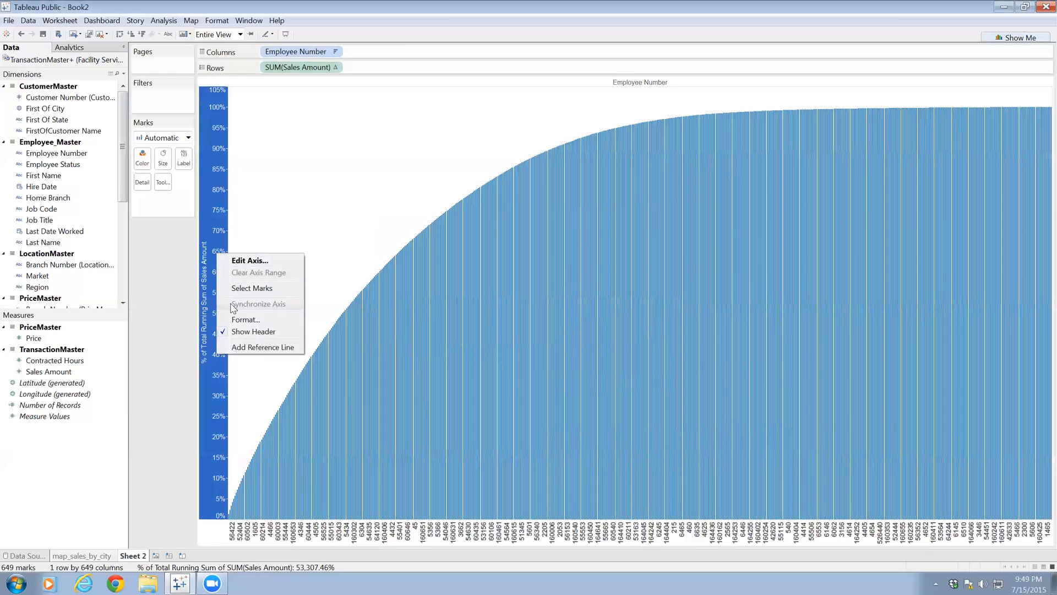
pyautogui.click(255, 347)
pyautogui.click(651, 250)
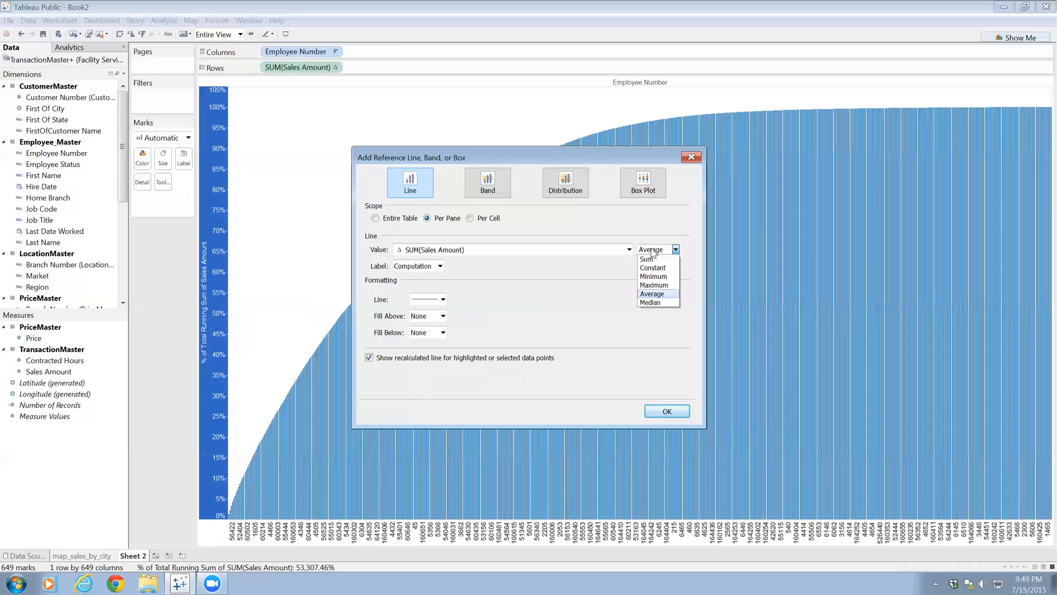
pyautogui.click(652, 267)
pyautogui.hotkey('shift', 'Left')
pyautogui.hotkey('shift', 'Left')
pyautogui.hotkey('shift', 'Left')
pyautogui.hotkey('shift', 'Left')
pyautogui.hotkey('shift', 'Left')
pyautogui.hotkey('shift', 'Left')
pyautogui.hotkey('shift', 'Left')
pyautogui.hotkey('shift', 'Left')
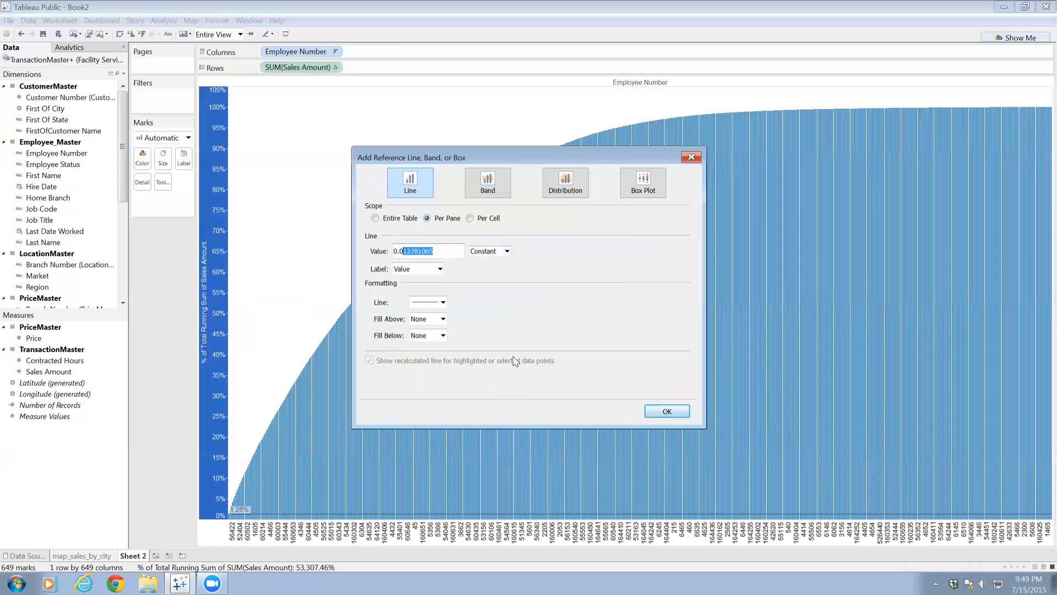
pyautogui.hotkey('shift', 'Left')
pyautogui.write('8')
pyautogui.click(667, 410)
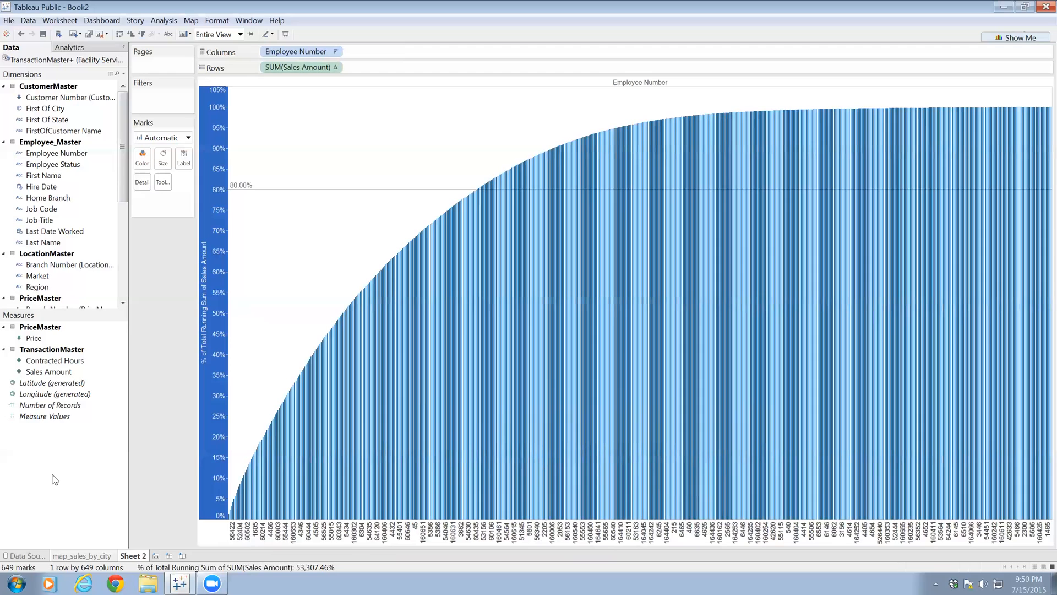
# Create a calculated field named %ofEmployee with the formula index()/size().
pyautogui.rightClick(39, 452)
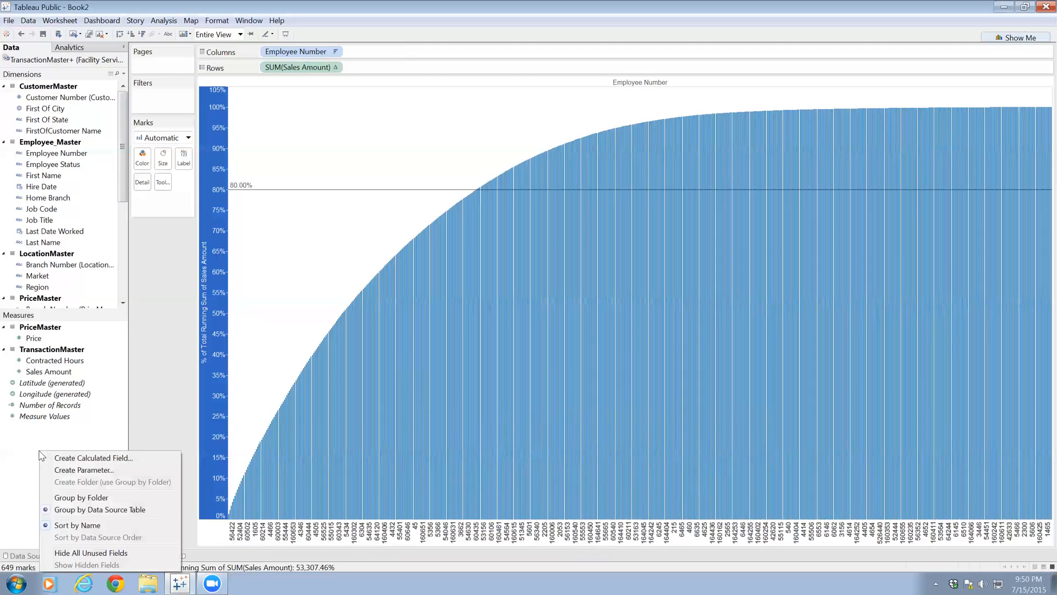
pyautogui.click(73, 462)
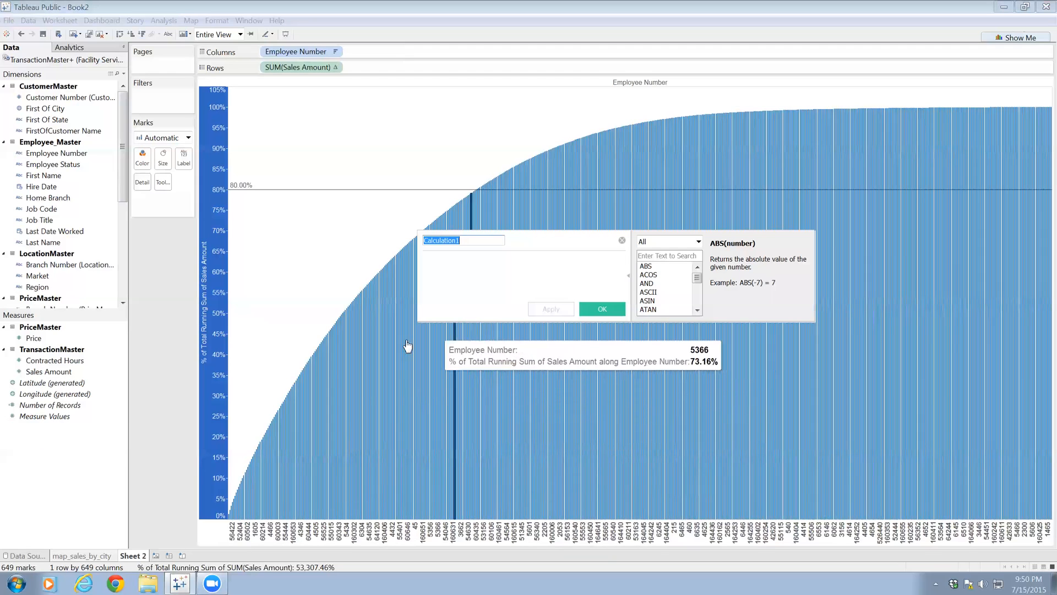
pyautogui.write('%ofE')
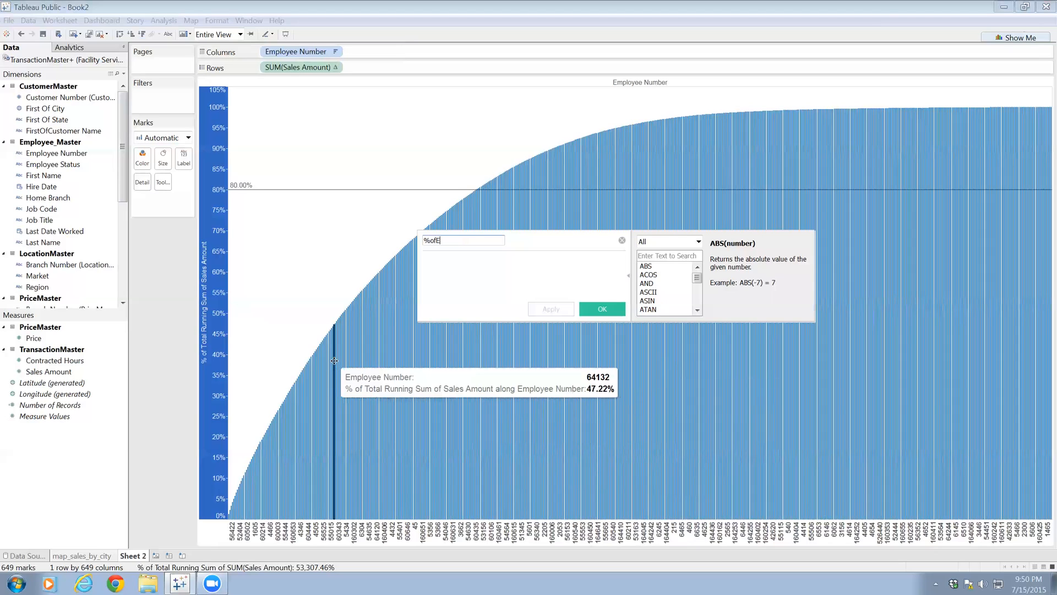
pyautogui.write('mployee')
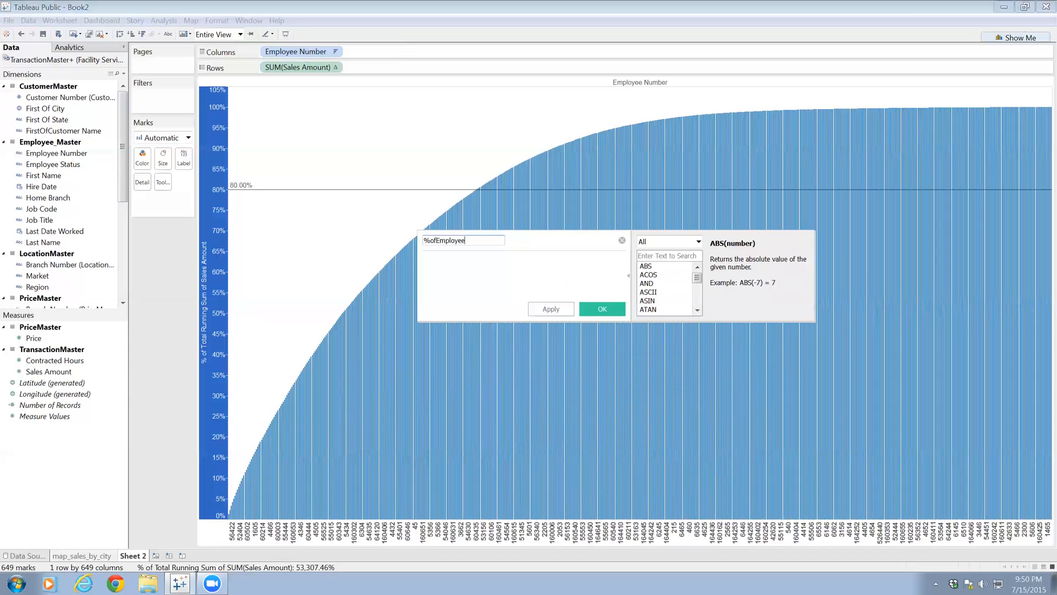
pyautogui.click(457, 278)
pyautogui.write('index()/size')
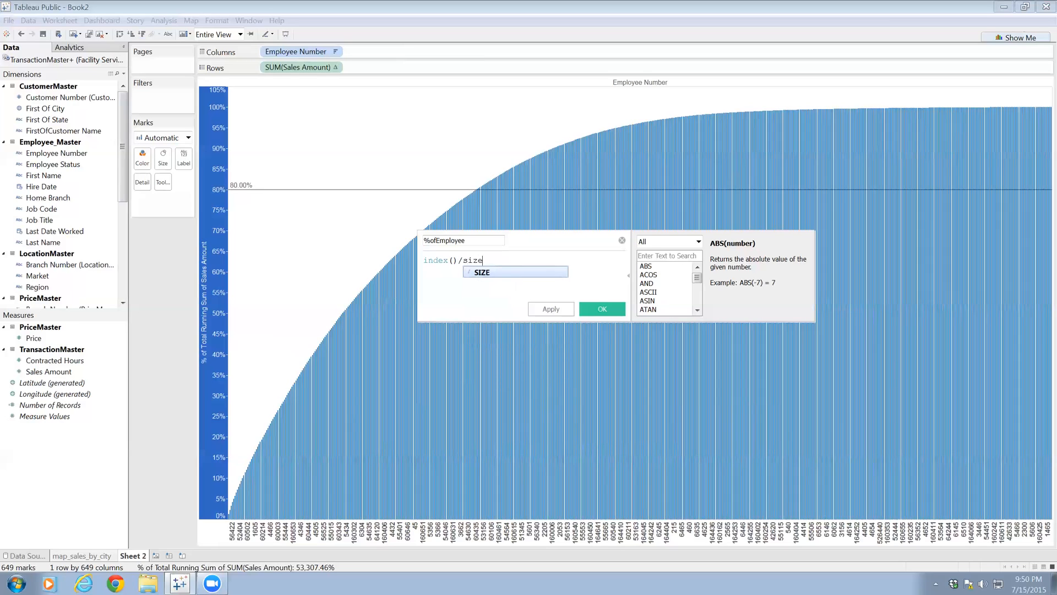
pyautogui.write('()')
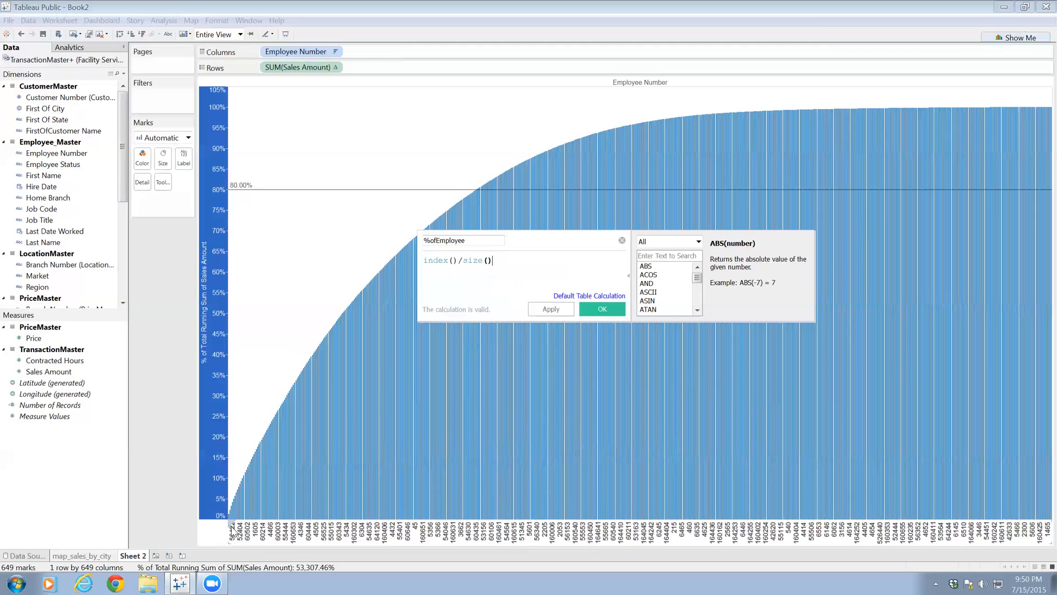
pyautogui.click(603, 311)
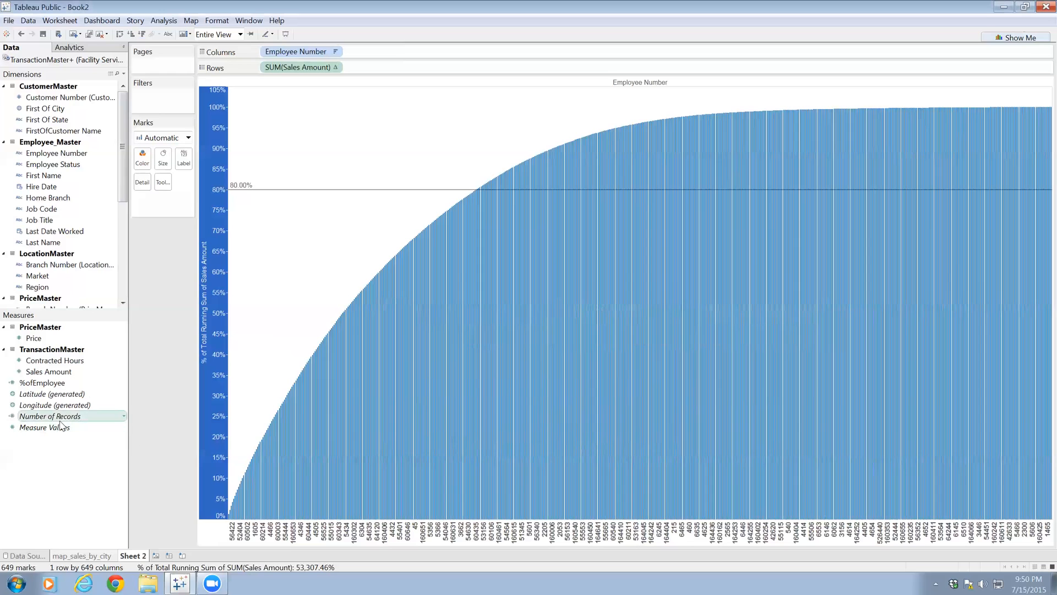
# Add %ofEmployee to Columns and move Employee Number from Columns to Detail on the Marks card.
pyautogui.moveTo(44, 387)
pyautogui.mouseDown()
pyautogui.moveTo(283, 219)
pyautogui.moveTo(400, 54)
pyautogui.mouseUp()
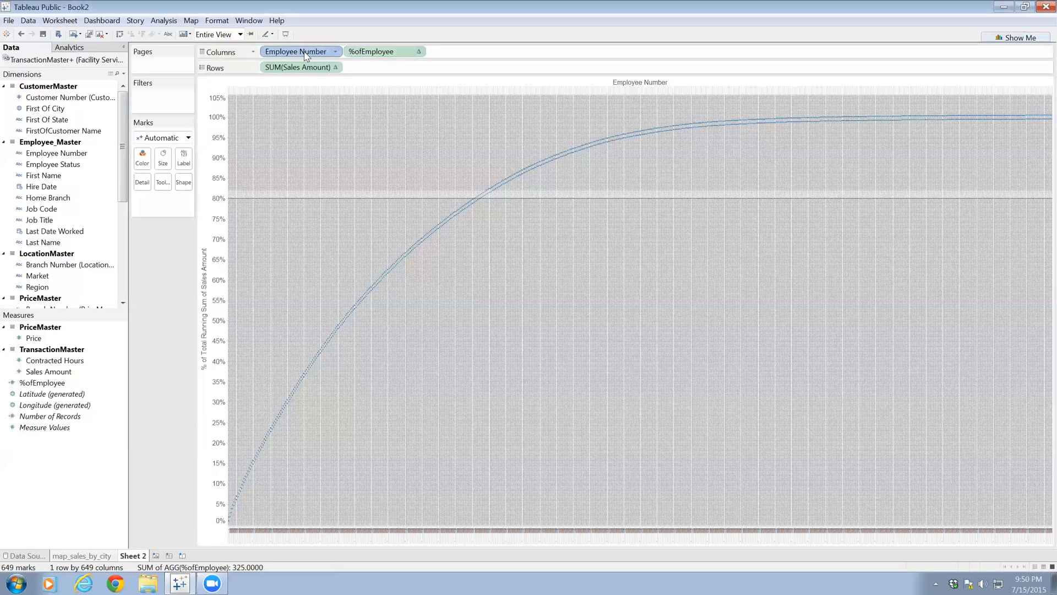
pyautogui.moveTo(306, 55); pyautogui.dragTo(144, 185)
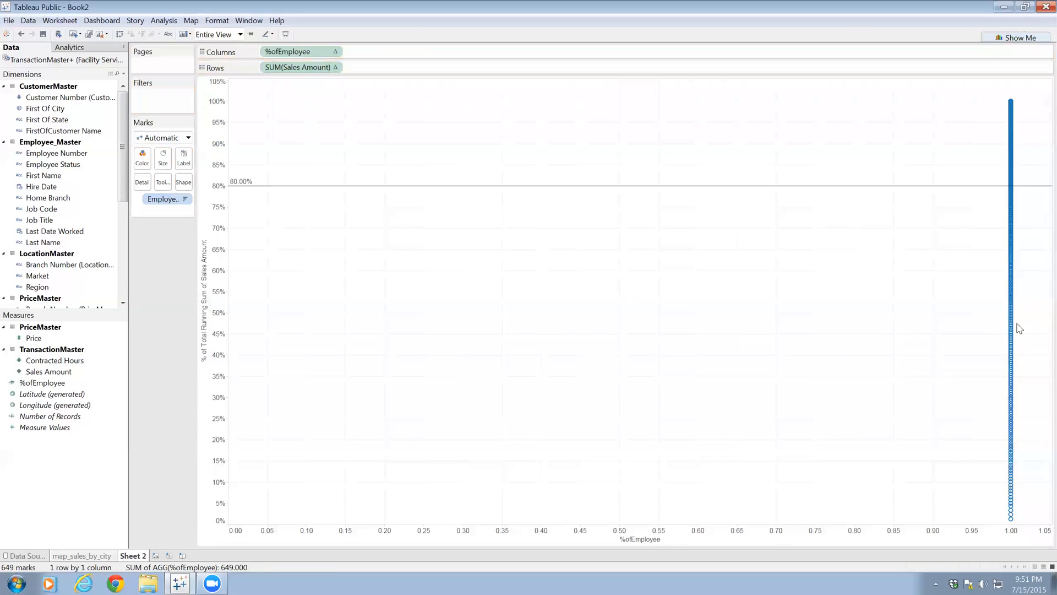
# Edit the %ofEmployee table calculation on Columns so that it computes using Employee Number.
pyautogui.click(334, 53)
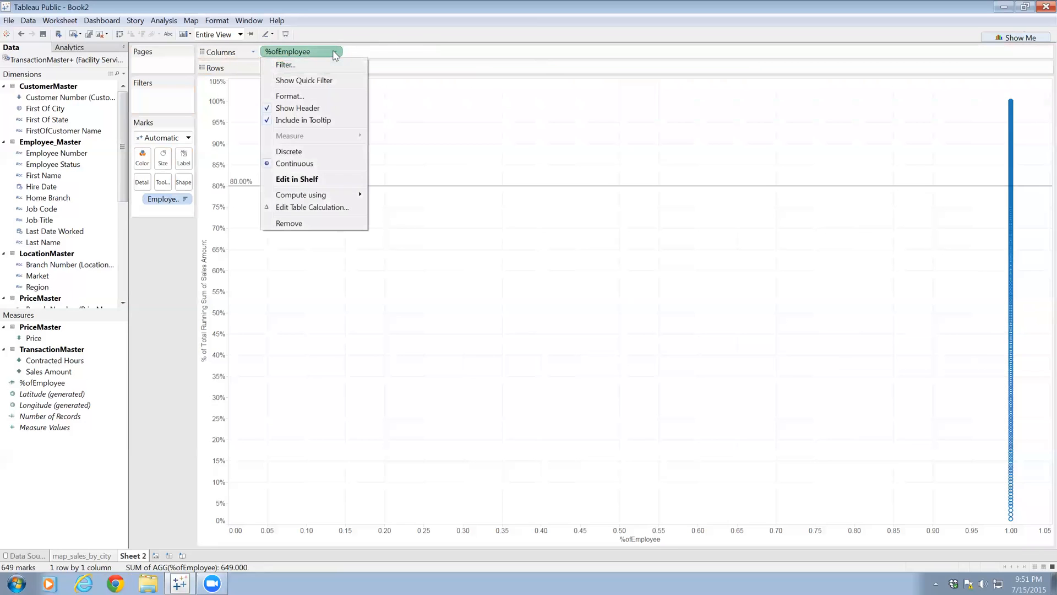
pyautogui.click(337, 207)
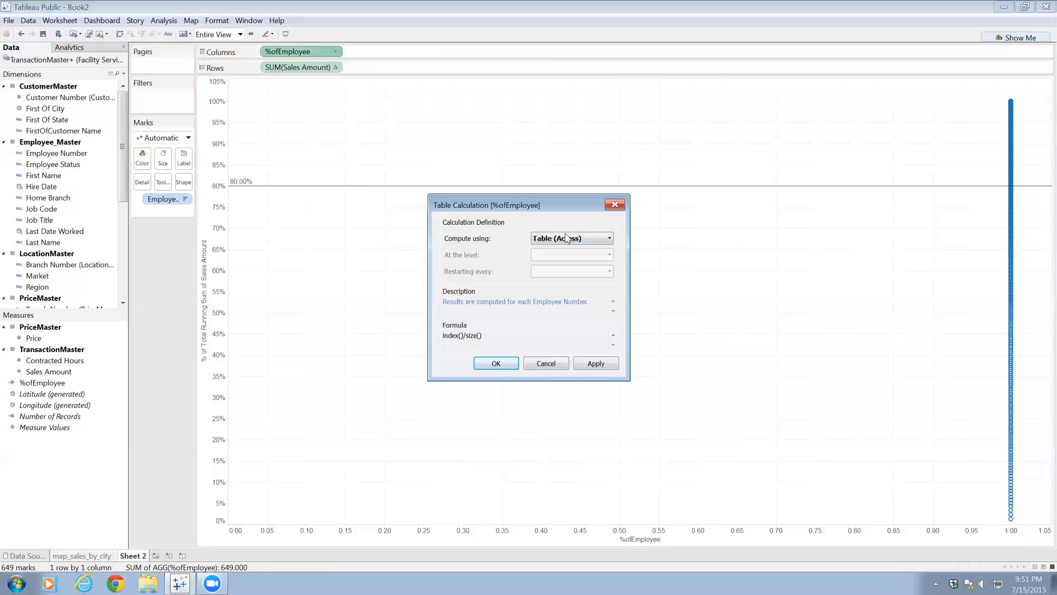
pyautogui.click(567, 238)
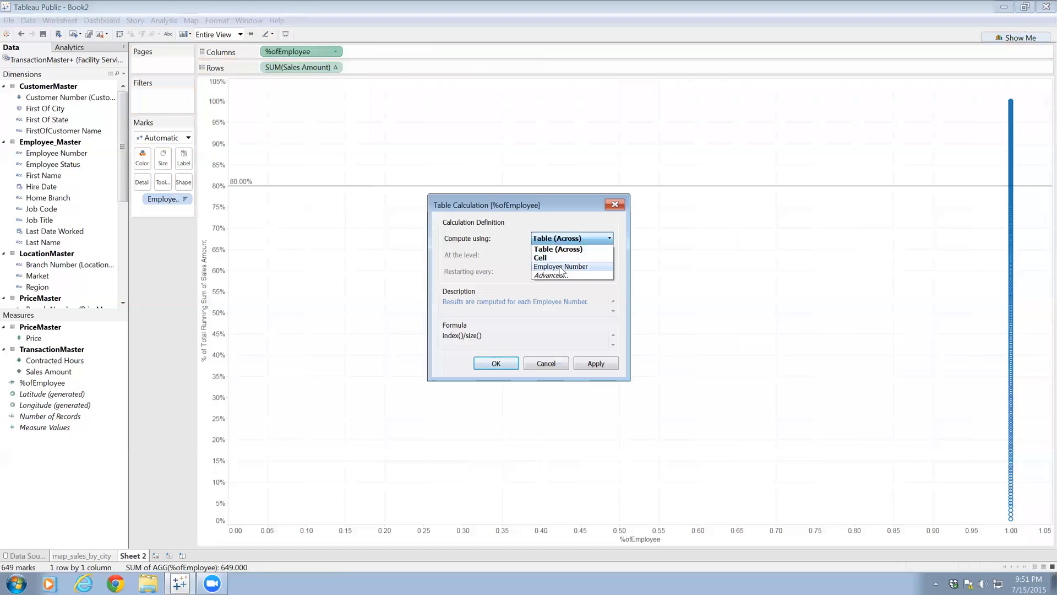
pyautogui.click(560, 266)
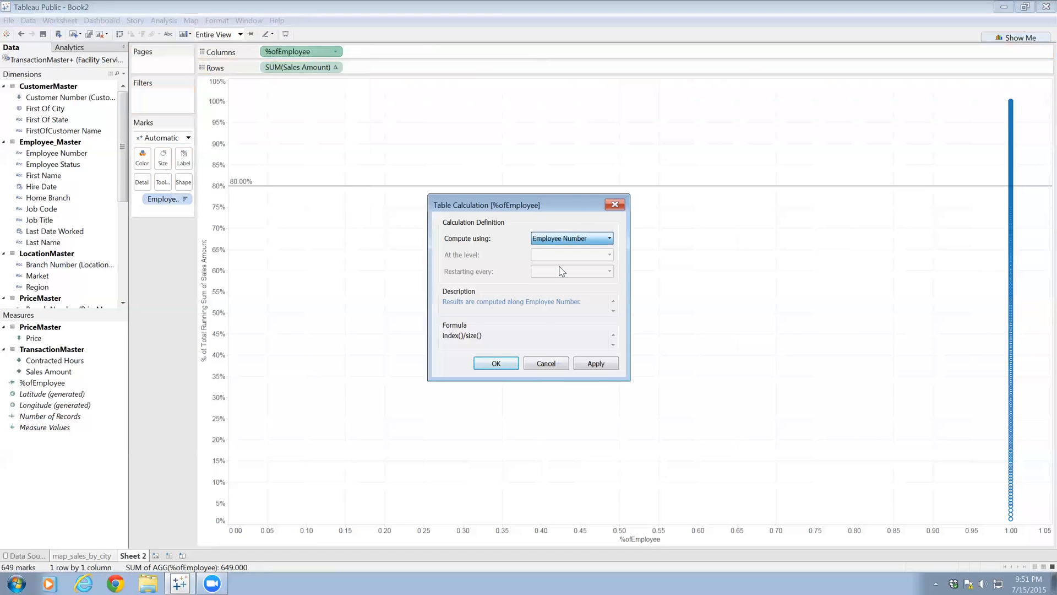
pyautogui.click(594, 363)
pyautogui.click(496, 364)
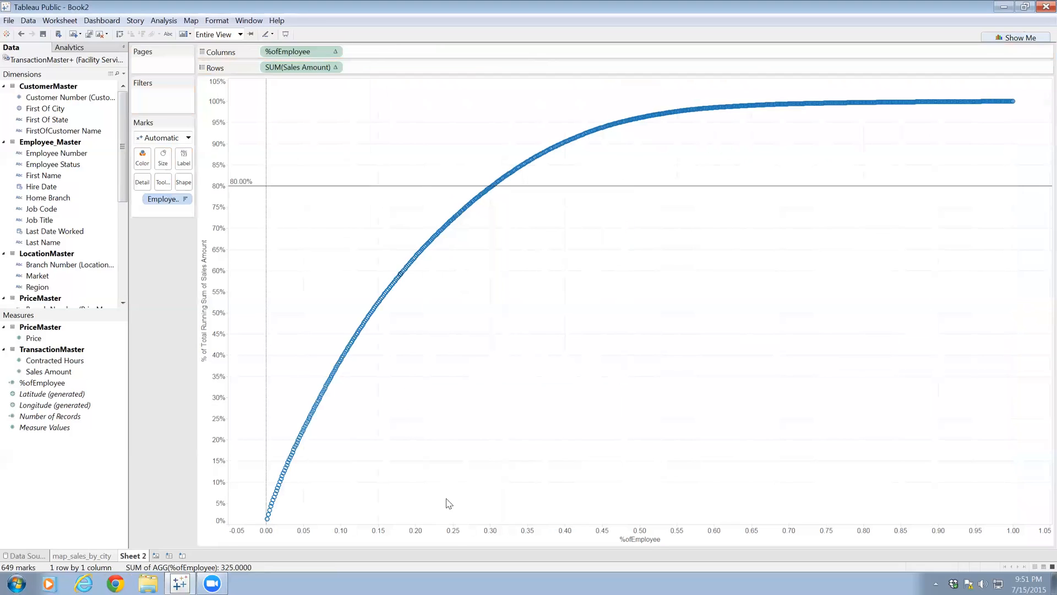
# Format the numbers on the %ofEmployee axis as Percentage with 0 decimal places.
pyautogui.click(447, 532)
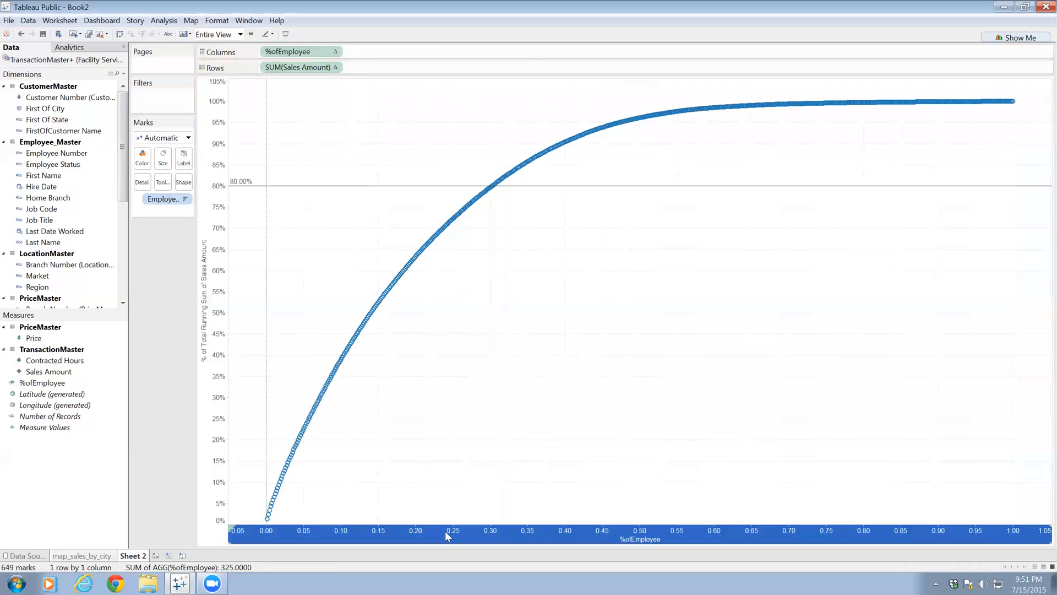
pyautogui.rightClick(445, 531)
pyautogui.click(481, 501)
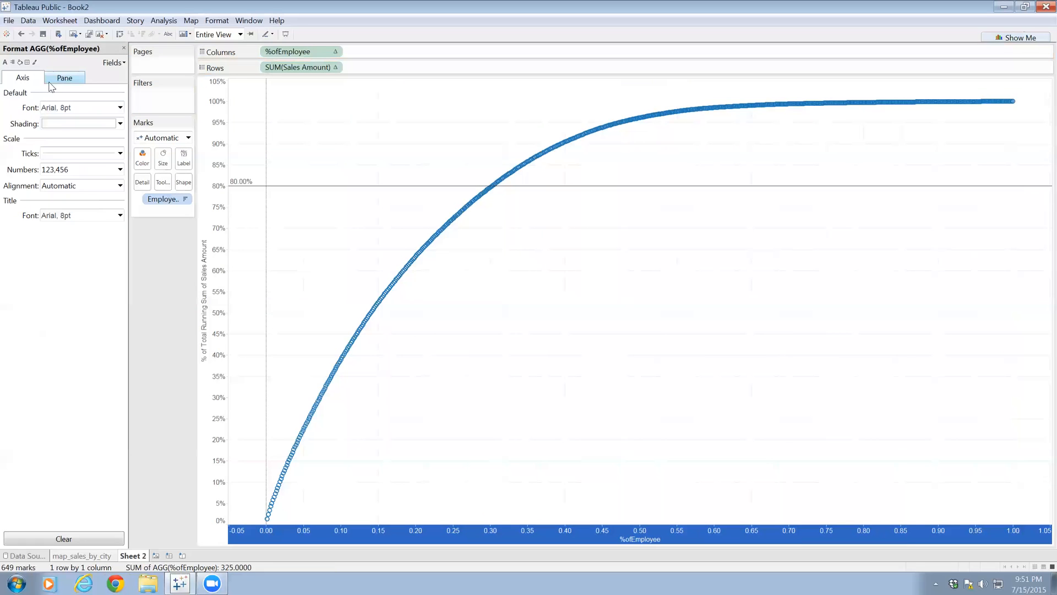
pyautogui.click(119, 169)
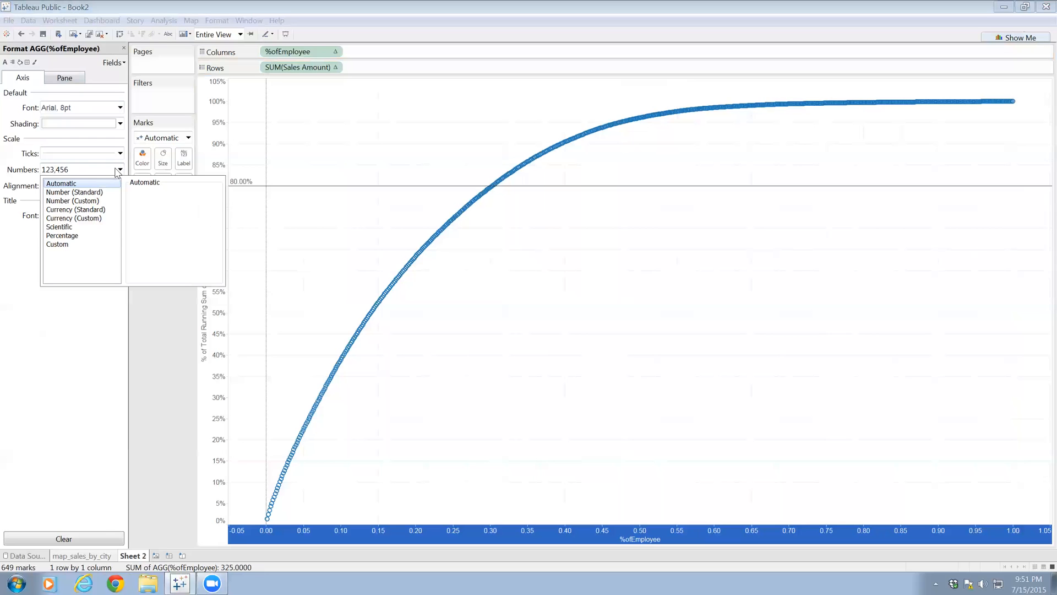
pyautogui.click(65, 235)
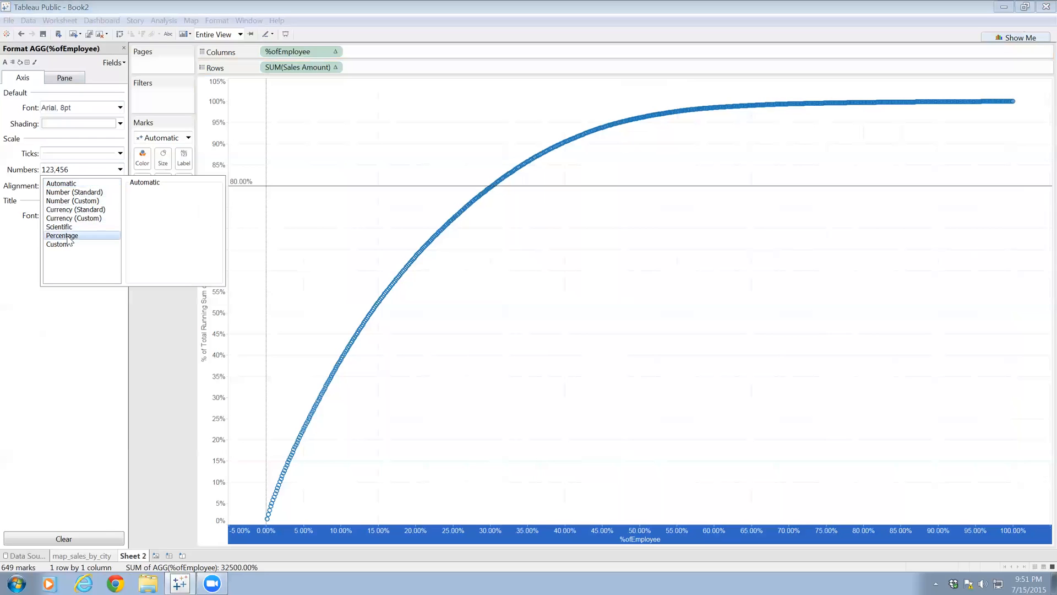
pyautogui.click(151, 205)
pyautogui.click(151, 205)
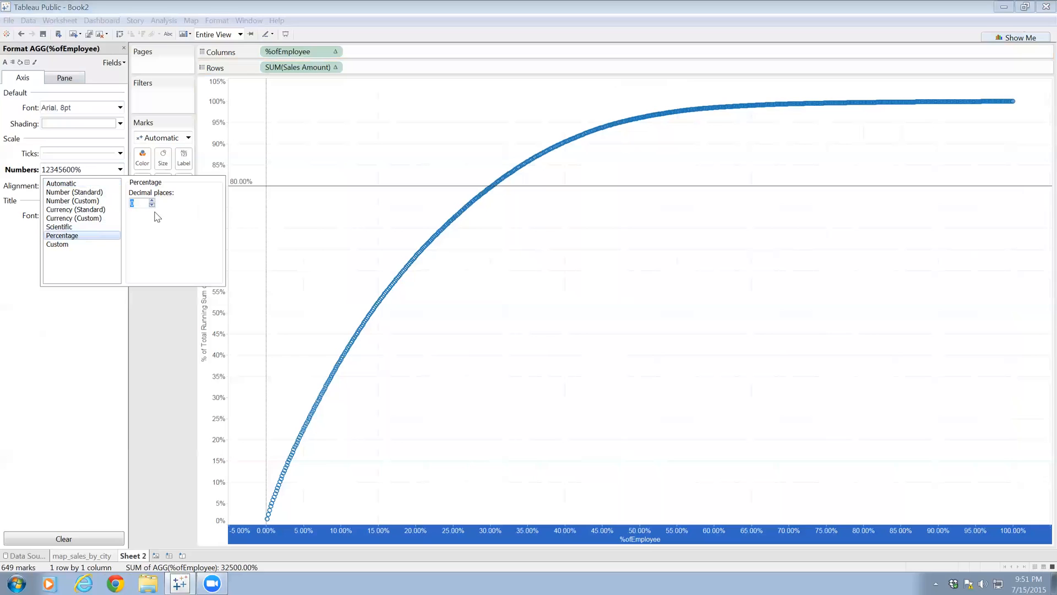
pyautogui.click(100, 313)
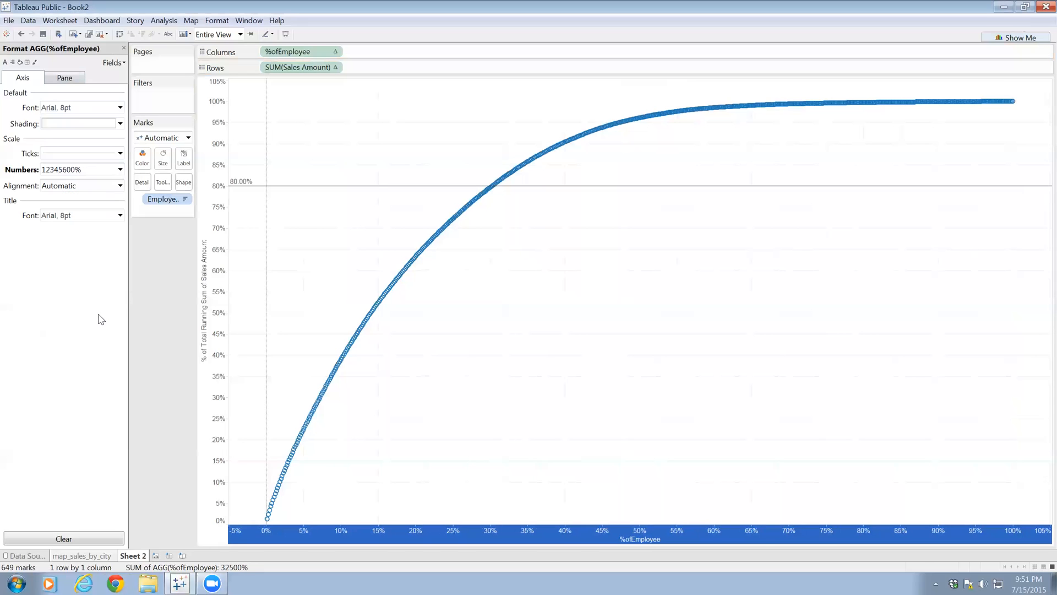
pyautogui.click(124, 48)
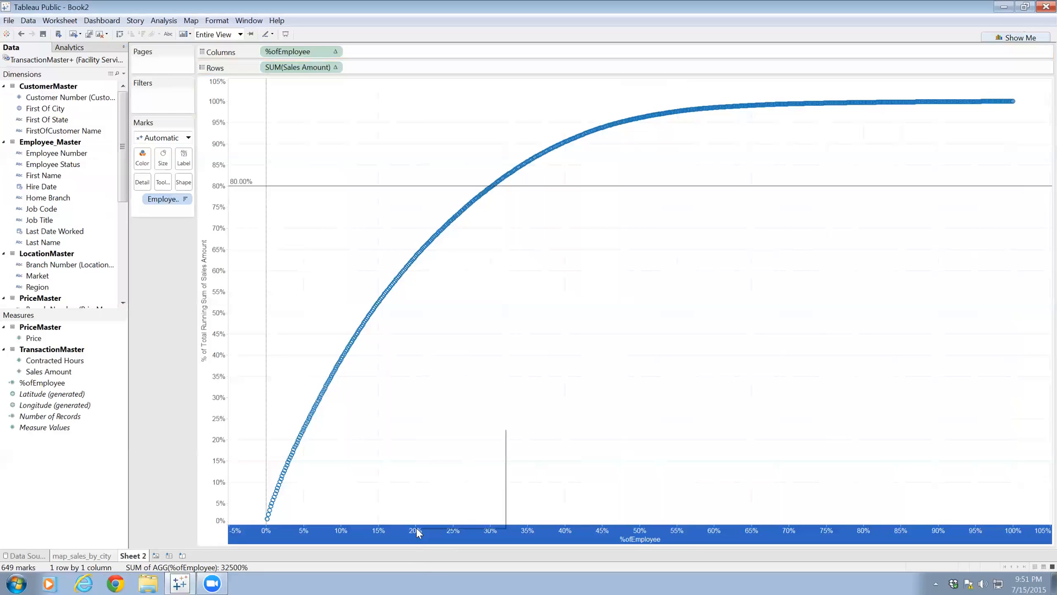
# Add a constant reference line at 0.20 per pane to the %ofEmployee axis.
pyautogui.click(437, 520)
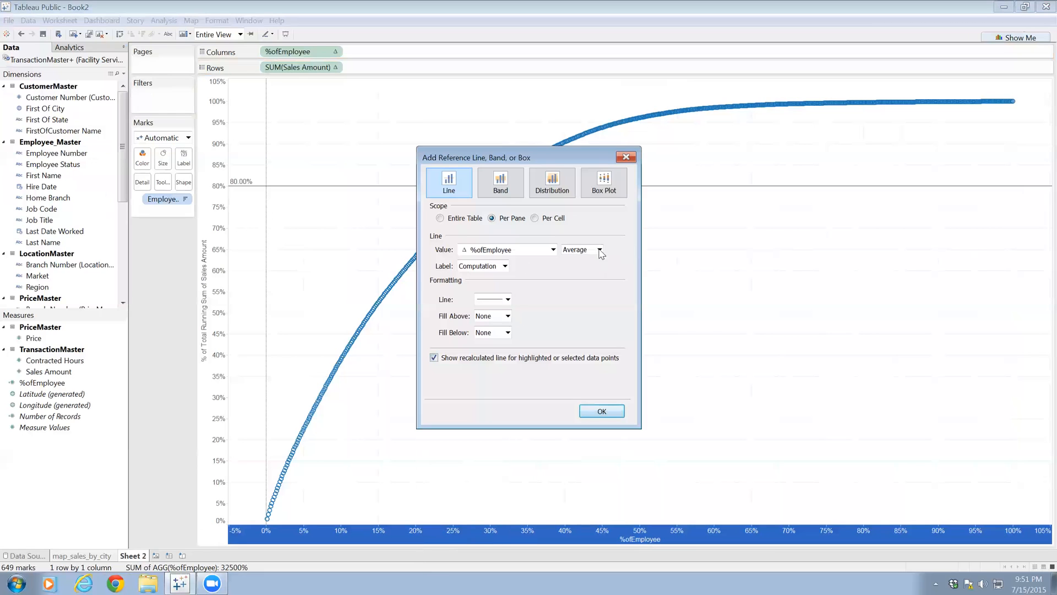
pyautogui.click(599, 251)
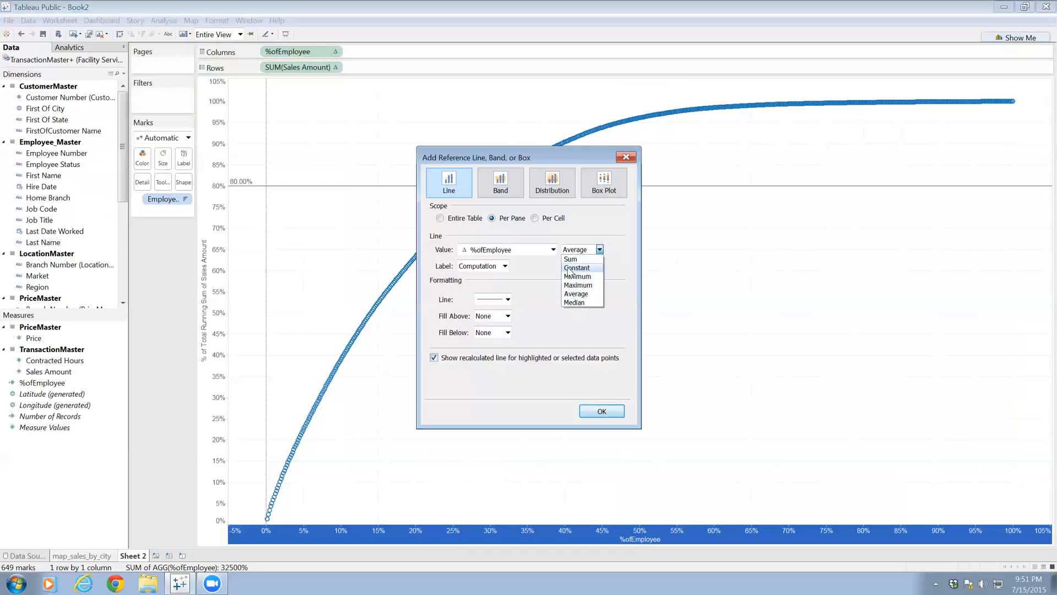
pyautogui.click(569, 268)
pyautogui.moveTo(498, 251); pyautogui.dragTo(464, 251)
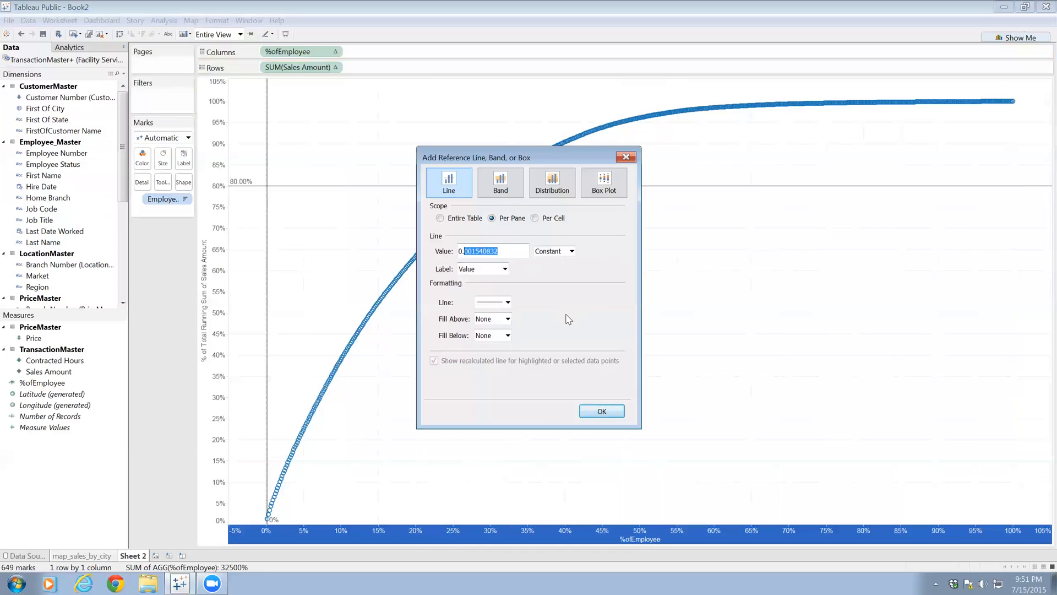
pyautogui.write('20')
pyautogui.click(607, 409)
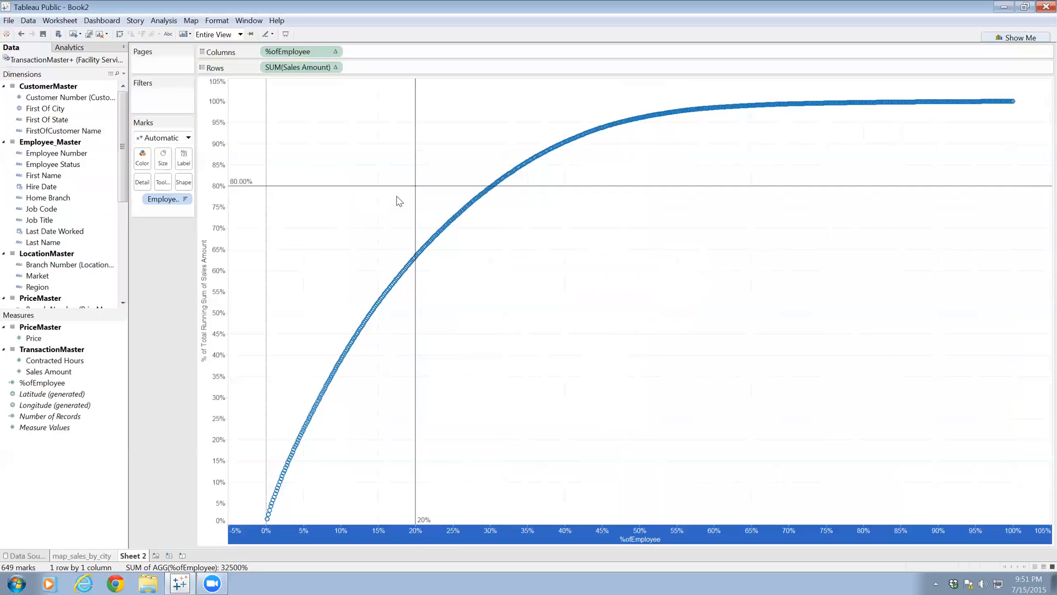
# Try the Line, Area and Circle mark types on the cumulative sales curve.
pyautogui.moveTo(485, 192)
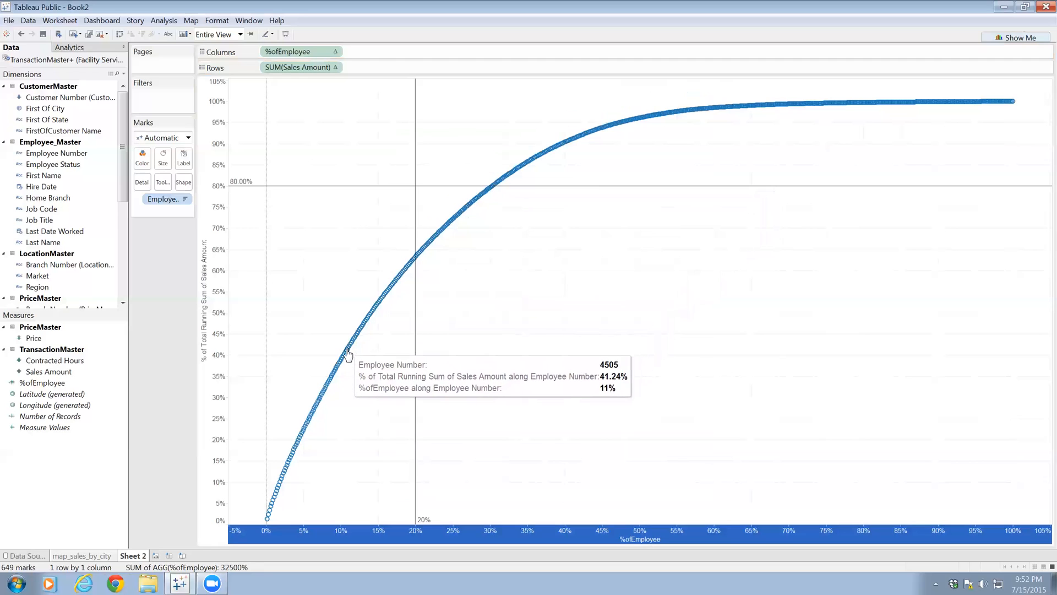
pyautogui.click(176, 137)
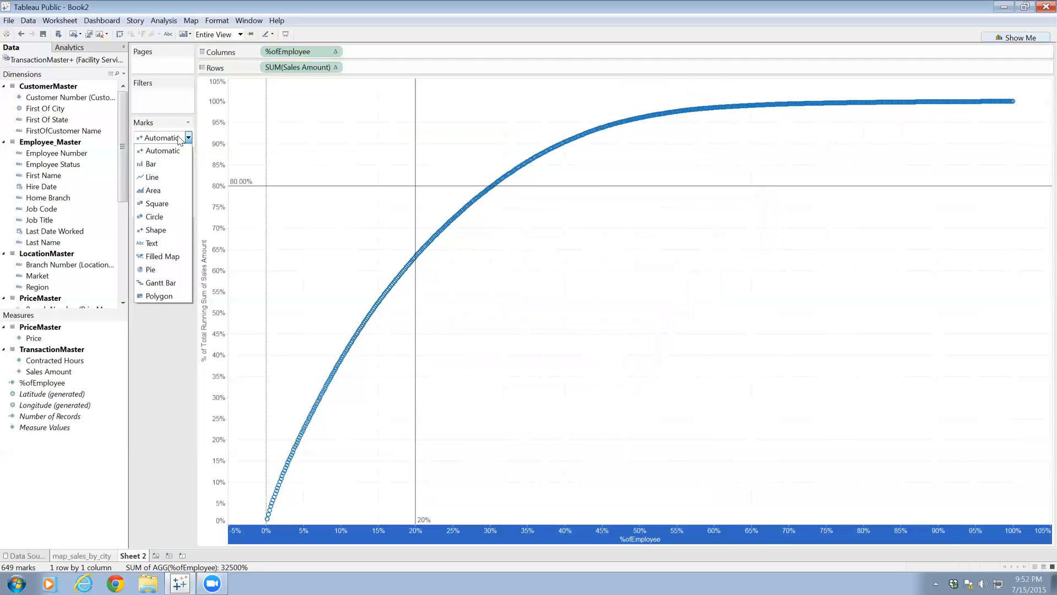
pyautogui.click(152, 177)
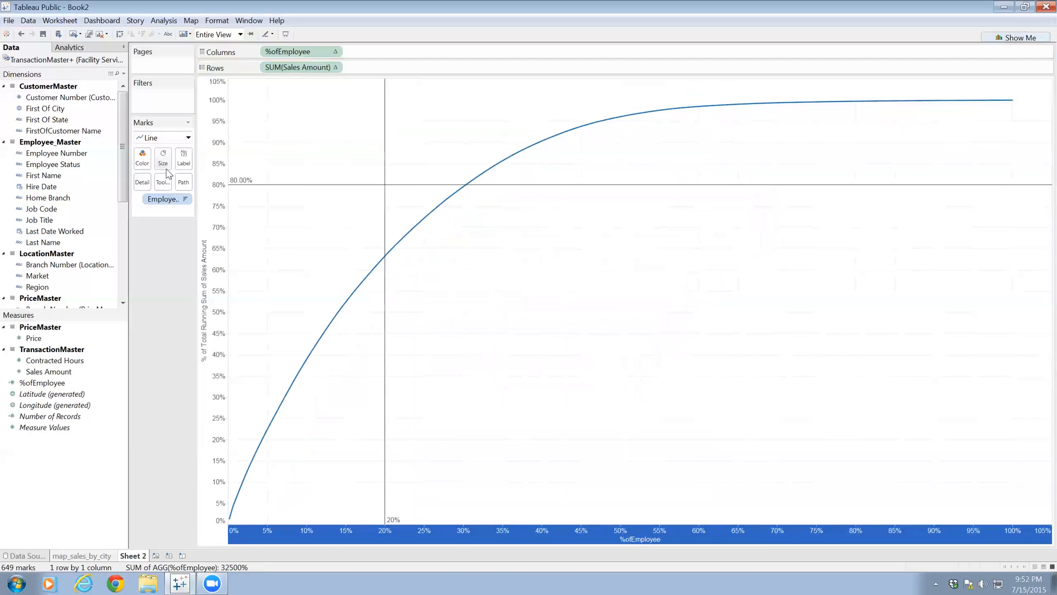
pyautogui.click(186, 138)
pyautogui.click(154, 190)
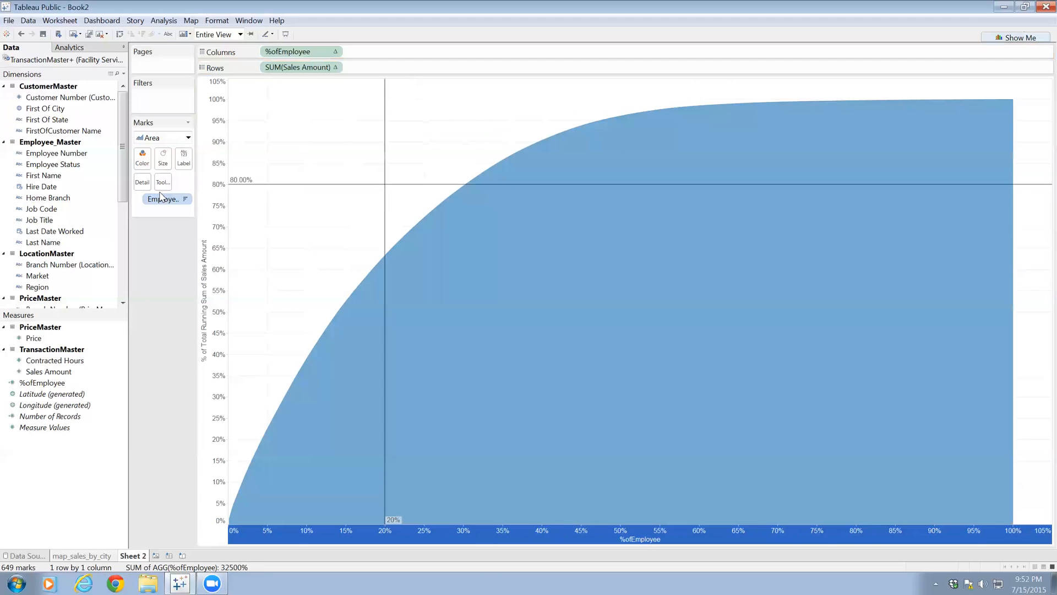
pyautogui.click(187, 138)
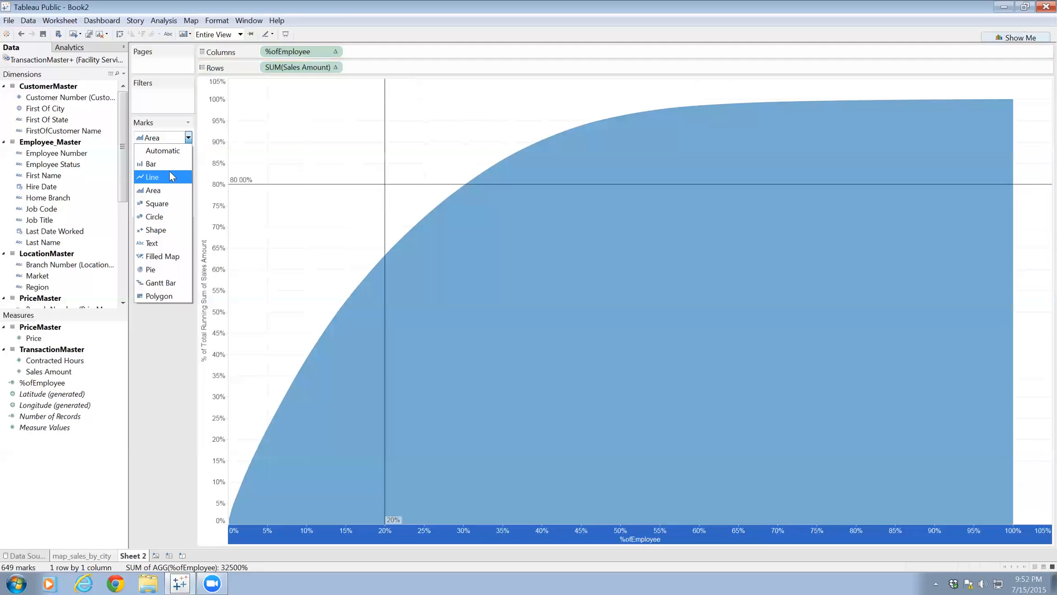
pyautogui.click(163, 217)
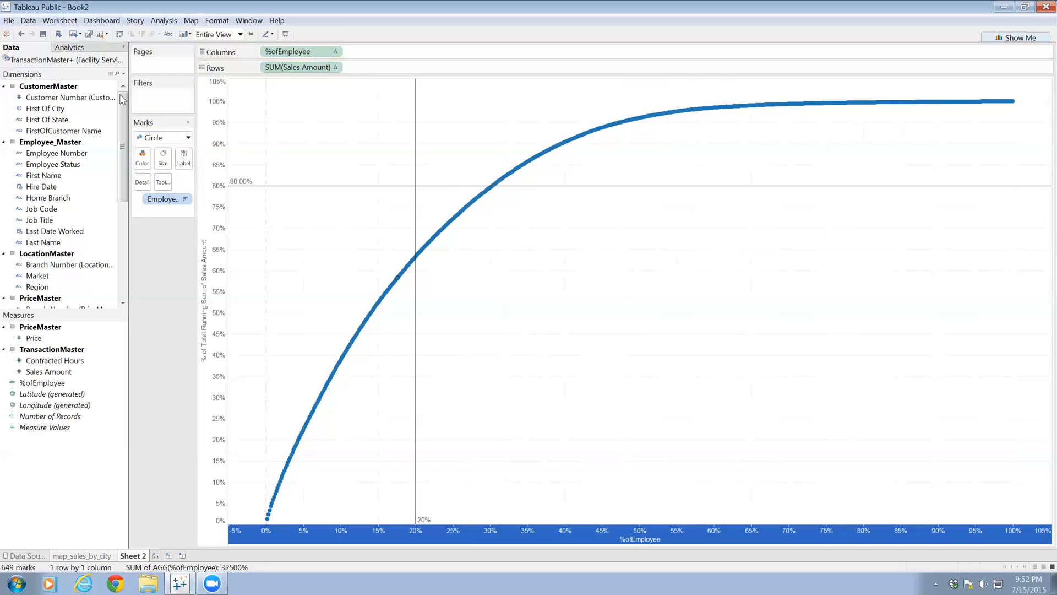
# Undo the three mark type changes to restore the Automatic mark type.
pyautogui.click(21, 34)
pyautogui.click(21, 34)
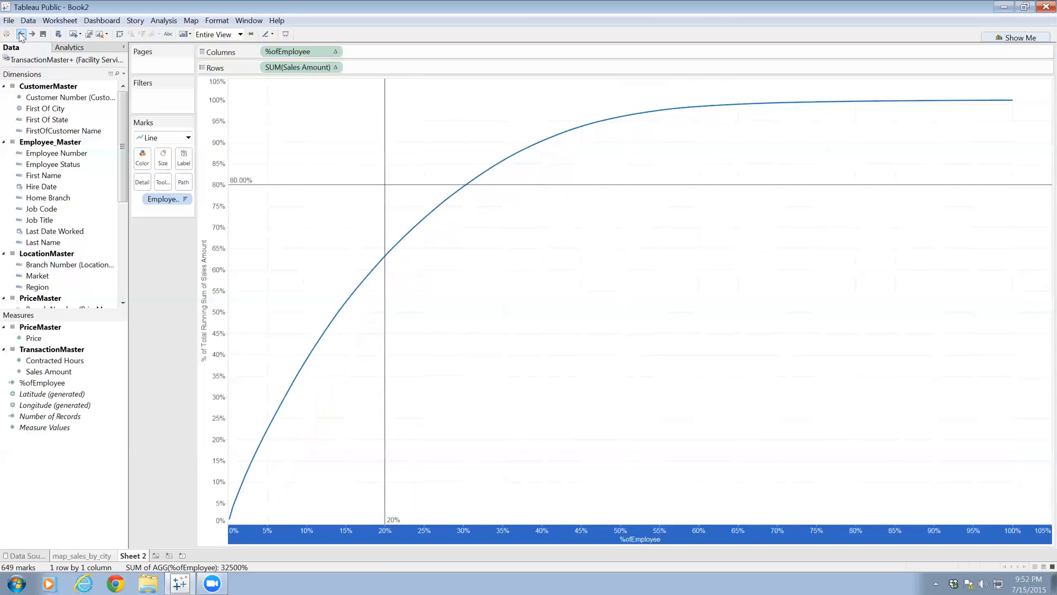
pyautogui.click(21, 35)
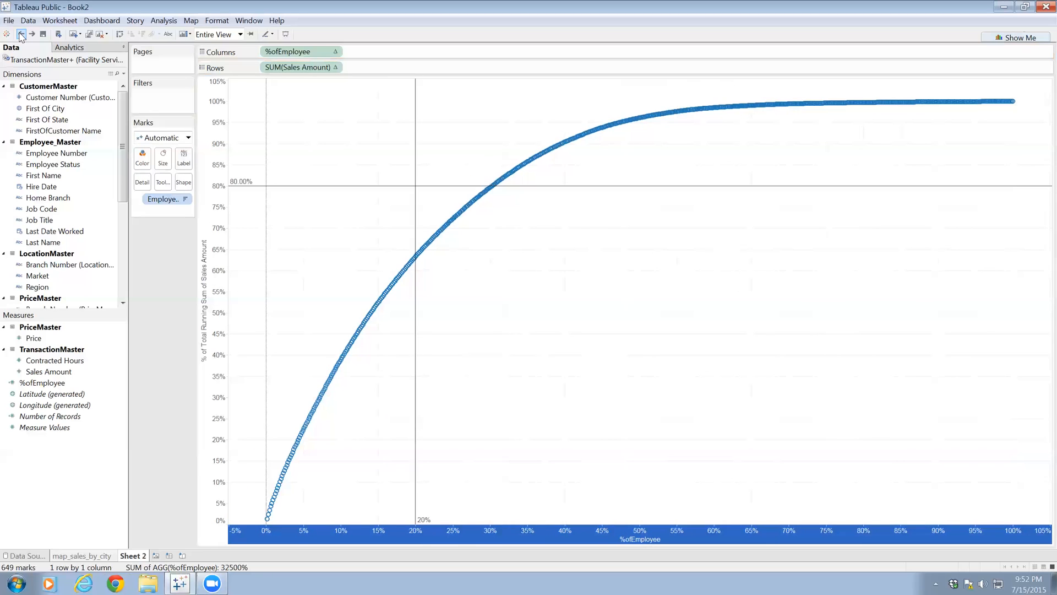
pyautogui.click(182, 137)
pyautogui.click(182, 137)
pyautogui.click(182, 137)
pyautogui.click(182, 137)
pyautogui.click(590, 297)
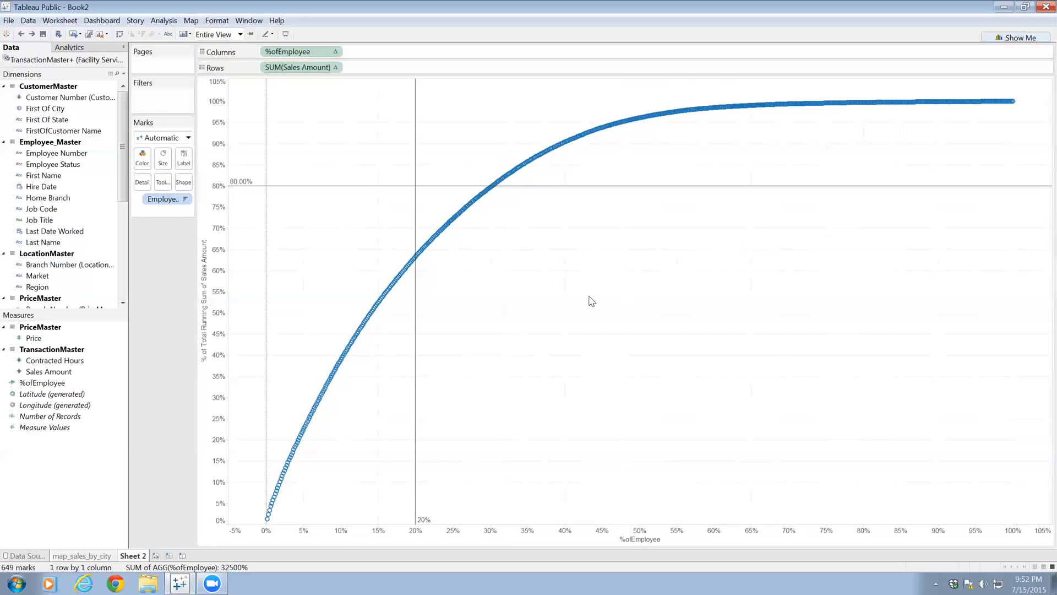
# Rename the Sheet 2 worksheet as pareto_chart_employees.
pyautogui.doubleClick(132, 556)
pyautogui.write('Pareto')
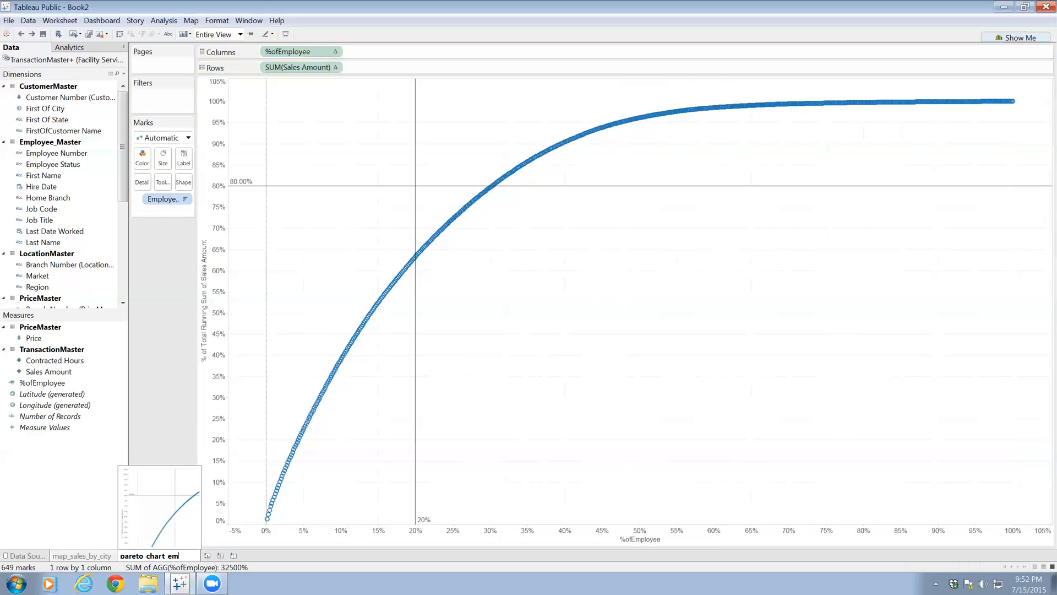
pyautogui.write('yee')
pyautogui.press('Return')
# Create a new worksheet plotting Sales Amount on Rows against Service Date on Columns.
pyautogui.click(207, 556)
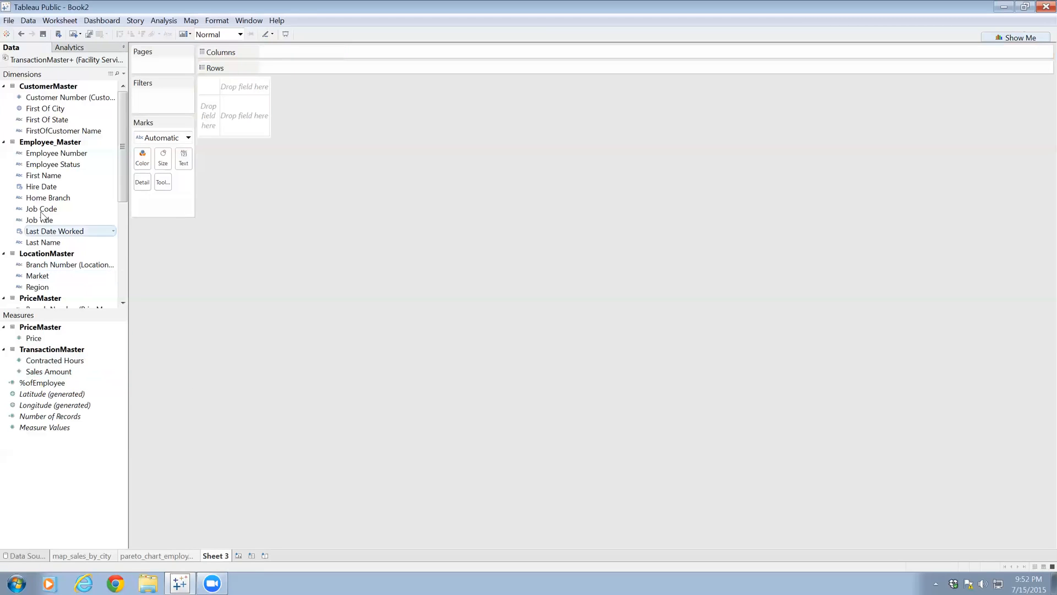
pyautogui.scroll(-5, 80, 210)
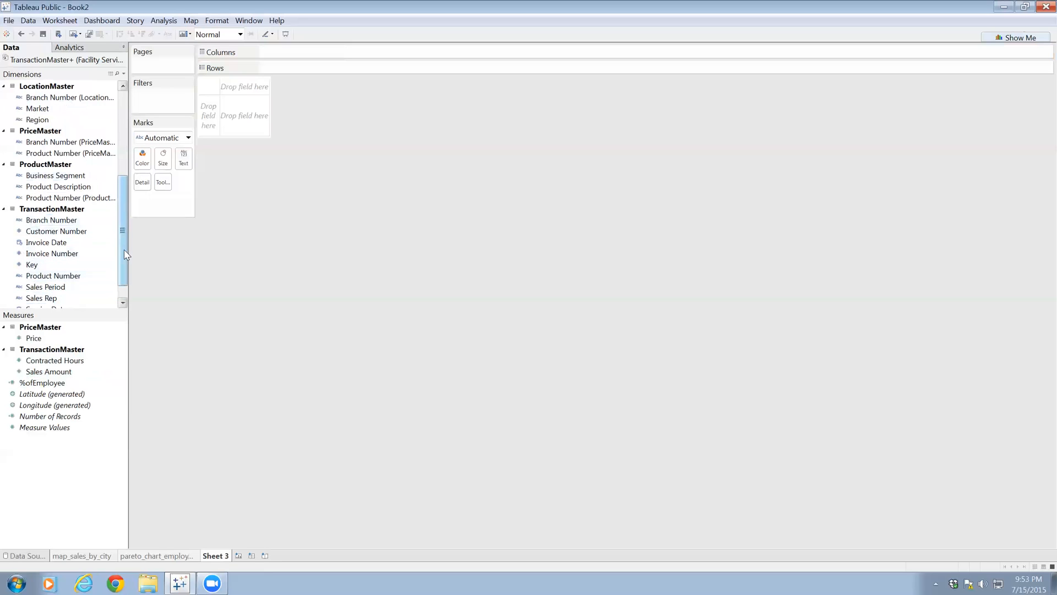
pyautogui.moveTo(123, 250); pyautogui.dragTo(122, 262)
pyautogui.moveTo(63, 286); pyautogui.dragTo(333, 55)
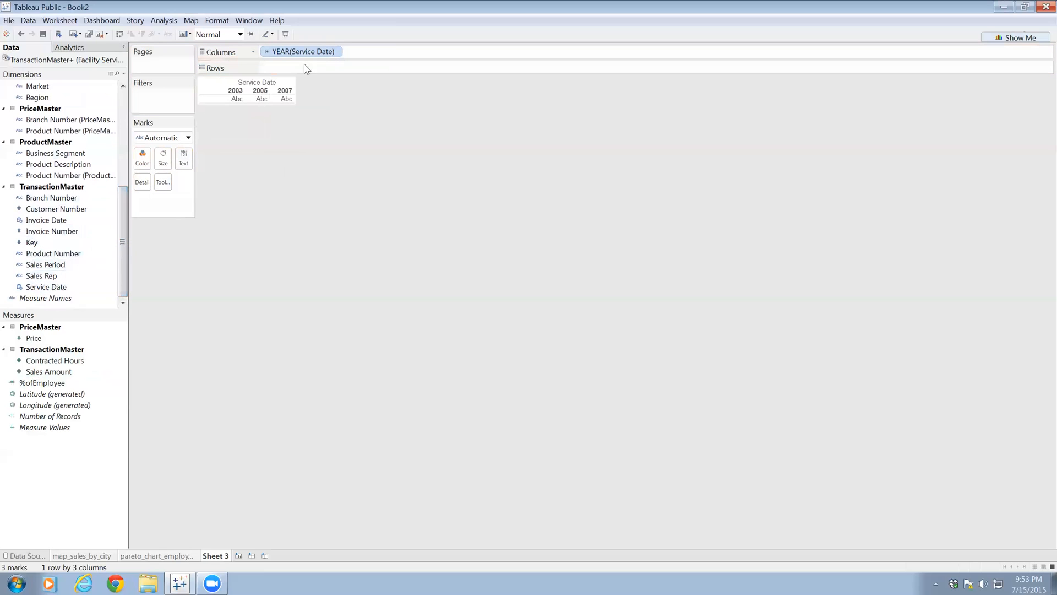
pyautogui.moveTo(49, 371); pyautogui.dragTo(360, 68)
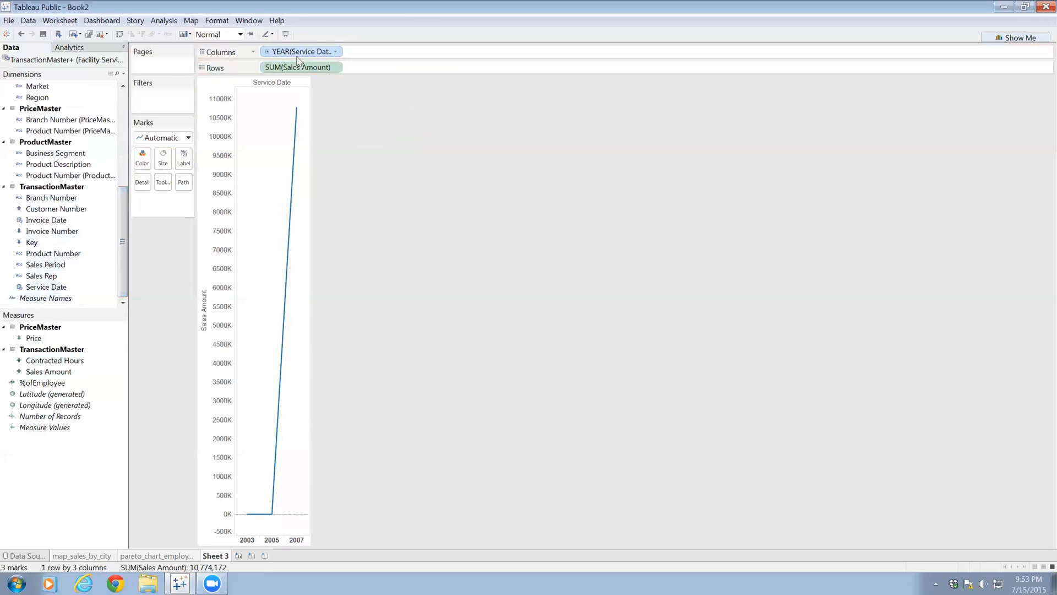
# Set the Service Date on Columns to discrete Month and fit the chart to Entire View.
pyautogui.click(267, 51)
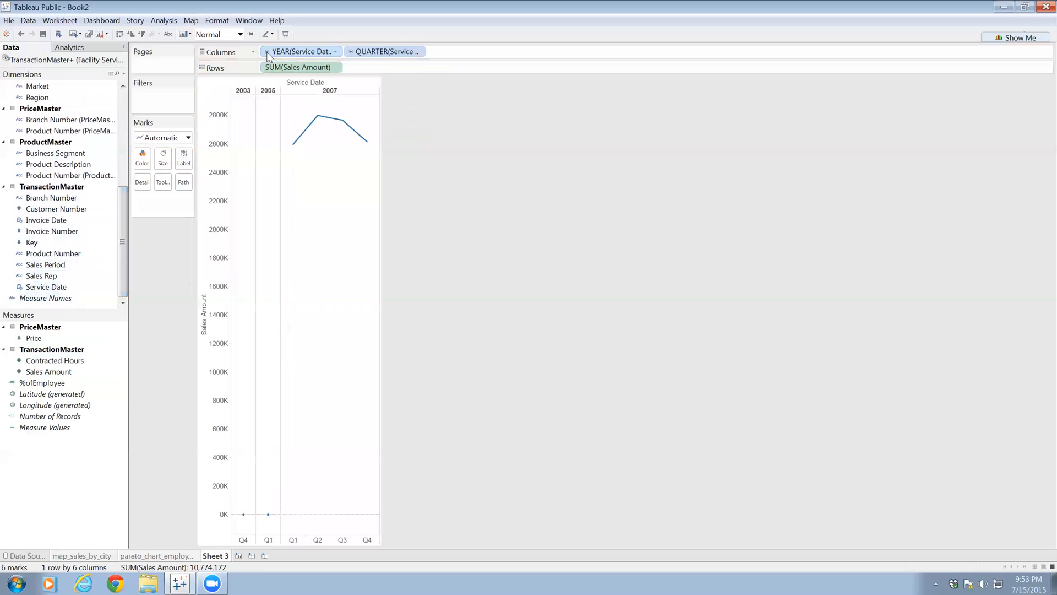
pyautogui.moveTo(407, 52); pyautogui.dragTo(181, 255)
pyautogui.click(337, 52)
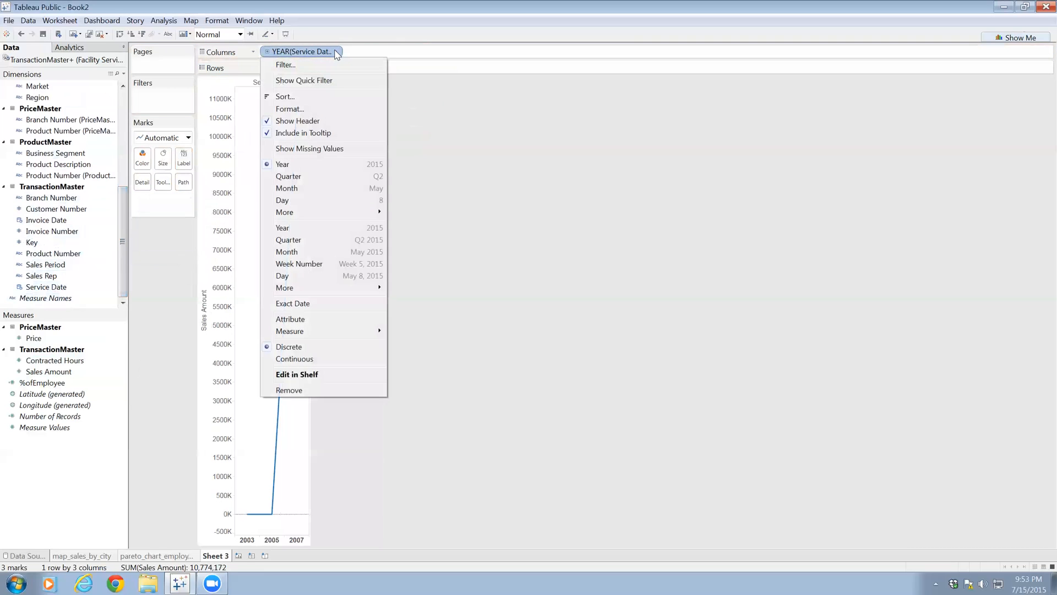
pyautogui.click(288, 189)
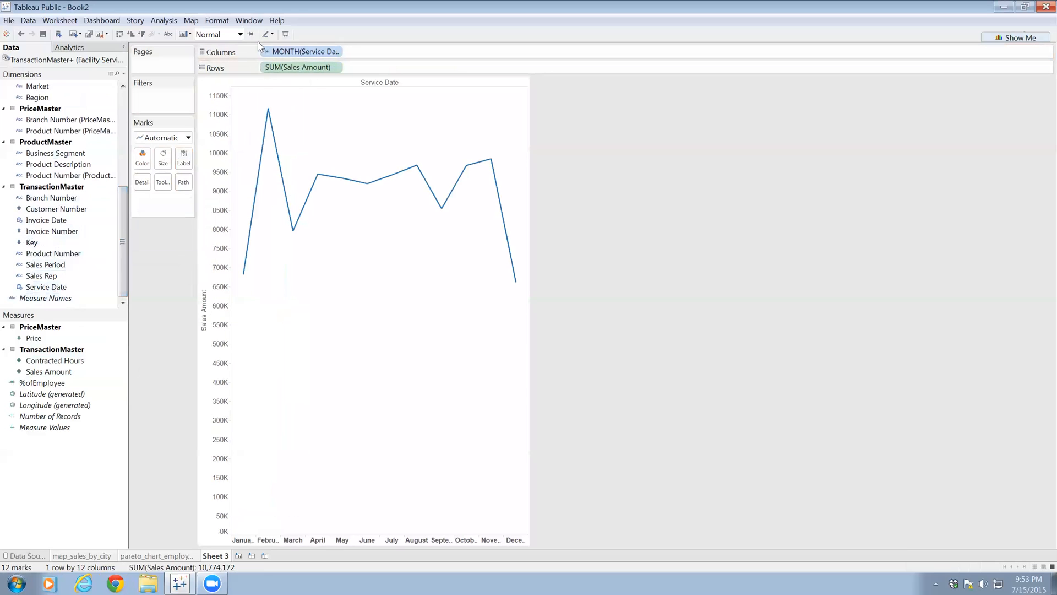
pyautogui.click(240, 34)
pyautogui.click(223, 82)
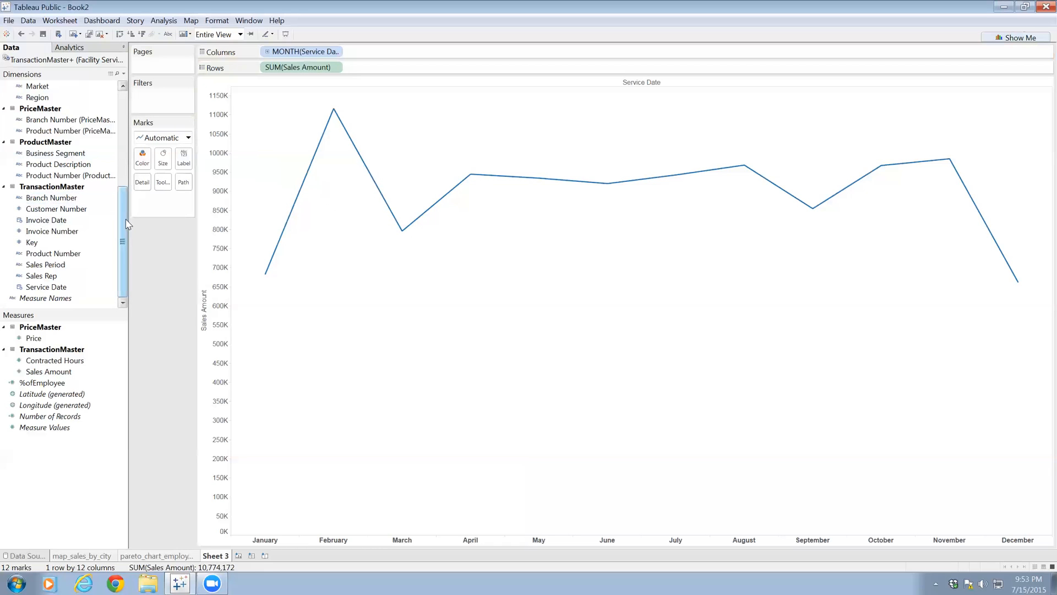
# Create a hierarchy from the Region and Market dimensions, keeping the name "Region, Market".
pyautogui.scroll(2, 123, 213)
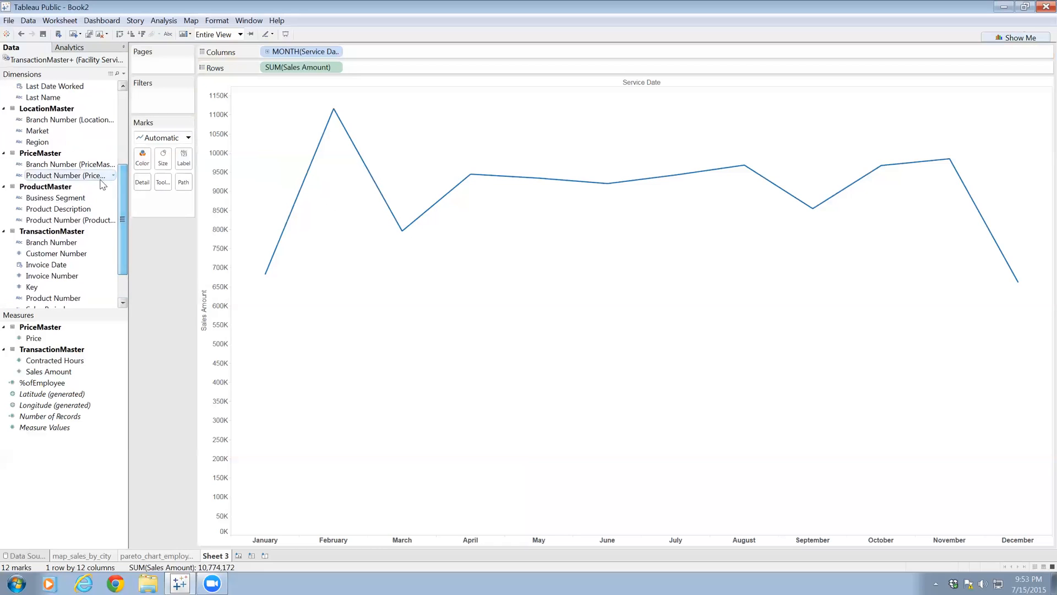
pyautogui.moveTo(37, 142)
pyautogui.mouseDown()
pyautogui.moveTo(158, 160)
pyautogui.moveTo(38, 139)
pyautogui.mouseUp()
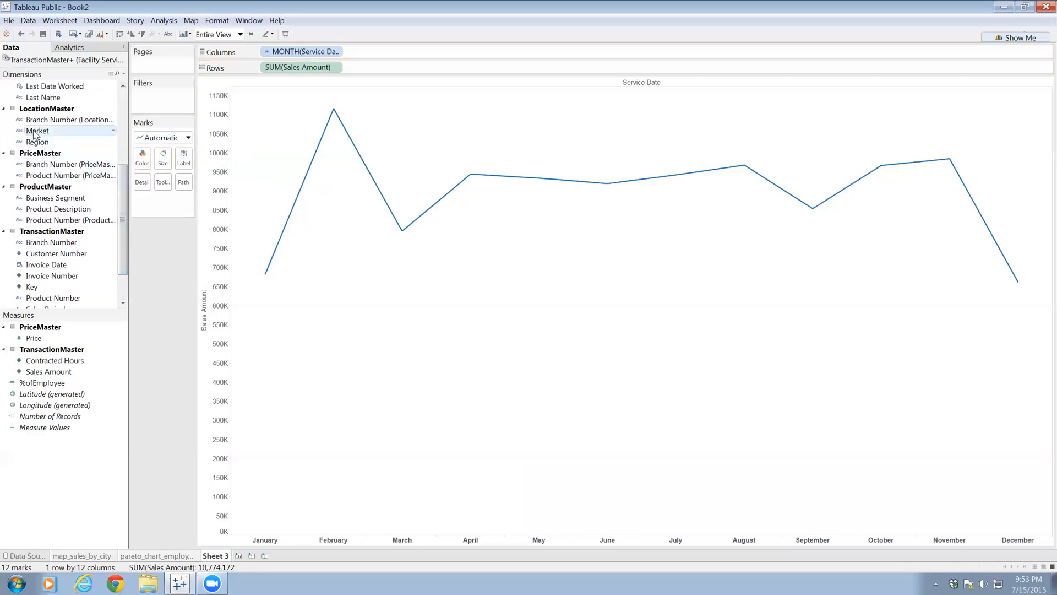
pyautogui.moveTo(38, 134); pyautogui.dragTo(38, 145)
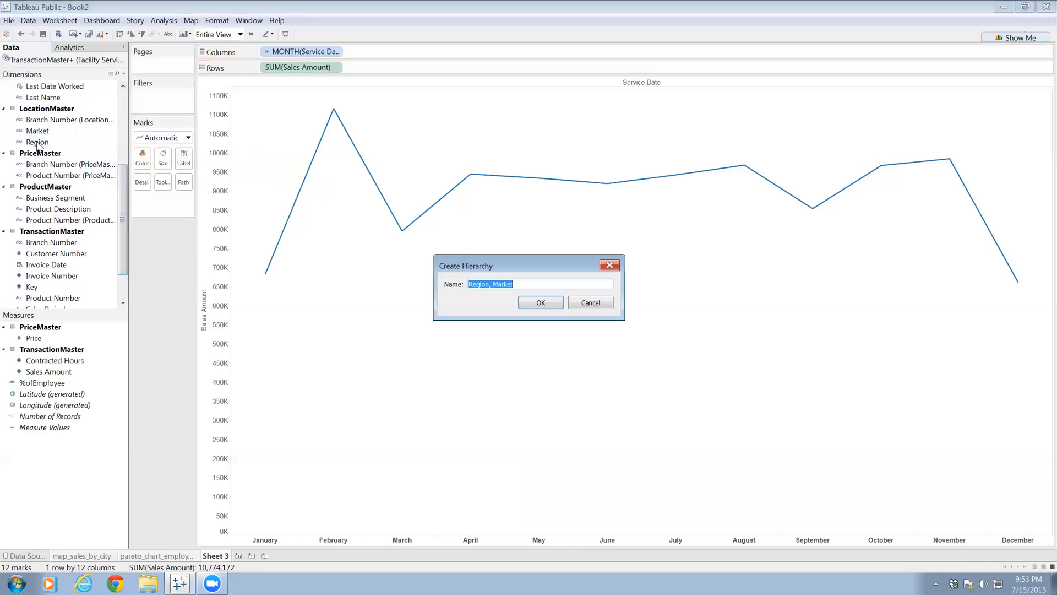
pyautogui.click(530, 302)
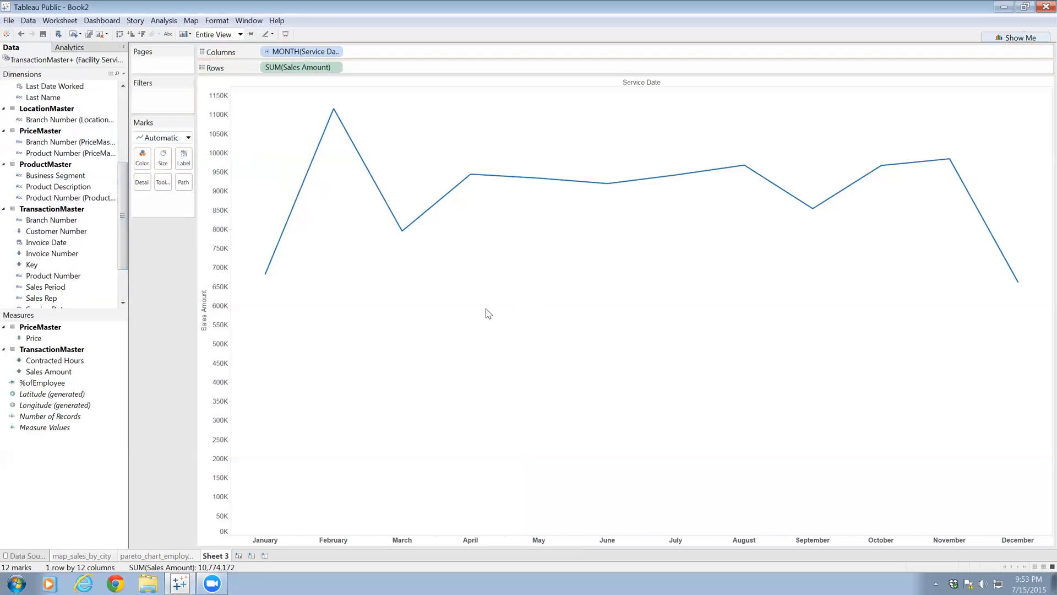
# Color the monthly sales lines by Region and expand the hierarchy to split them by Market.
pyautogui.moveTo(121, 227); pyautogui.dragTo(148, 161)
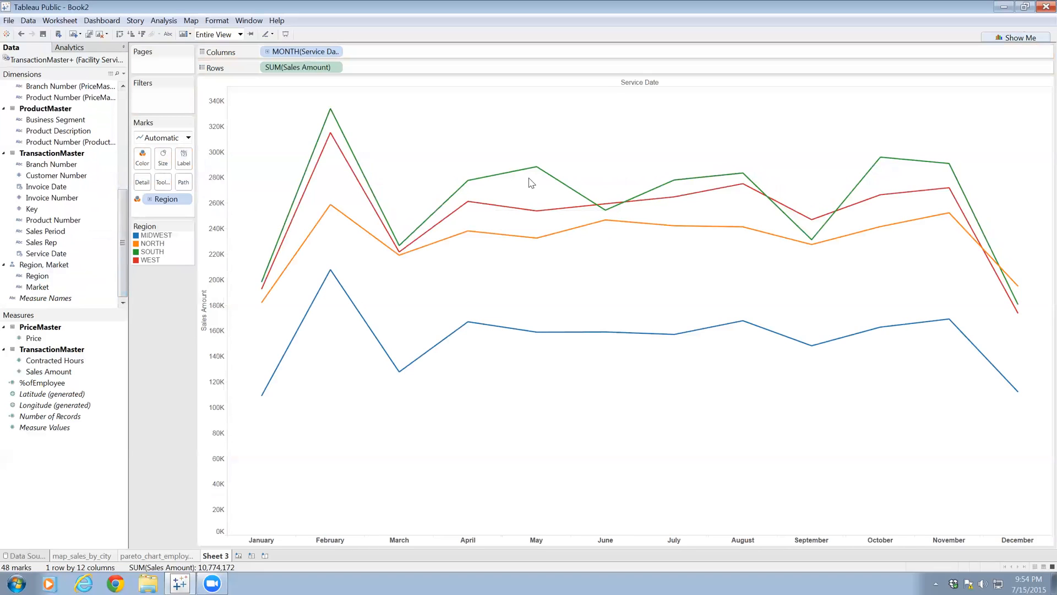
pyautogui.moveTo(521, 176)
pyautogui.moveTo(507, 210)
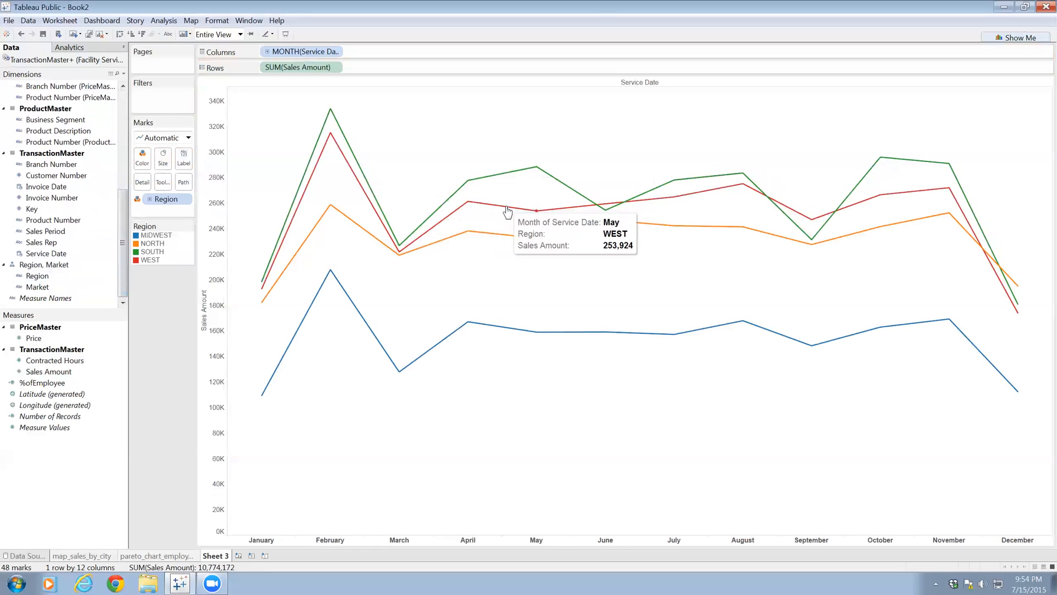
pyautogui.click(150, 200)
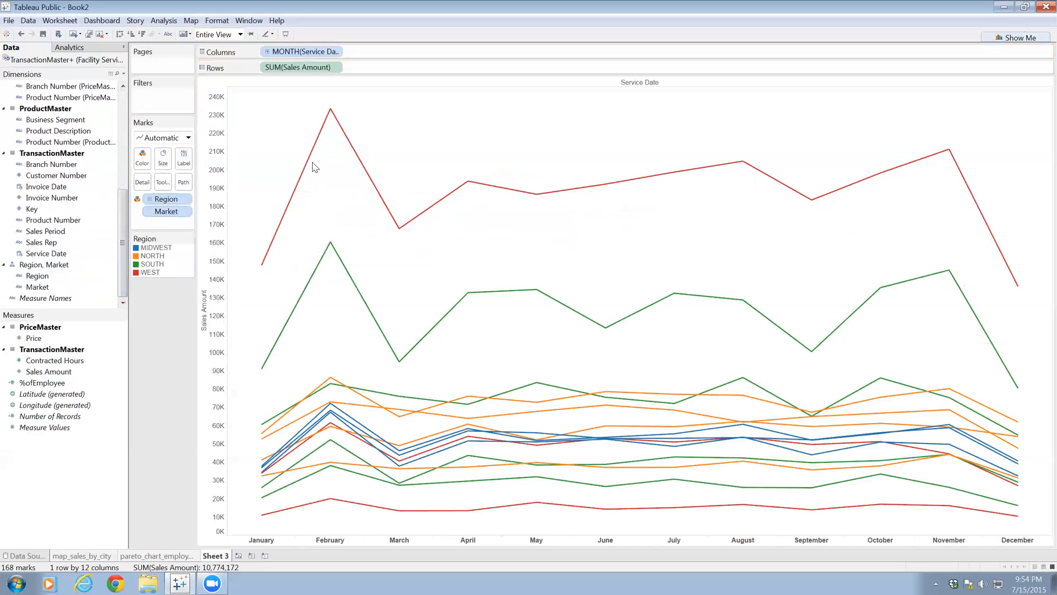
pyautogui.moveTo(311, 166)
pyautogui.moveTo(477, 301)
pyautogui.moveTo(333, 246)
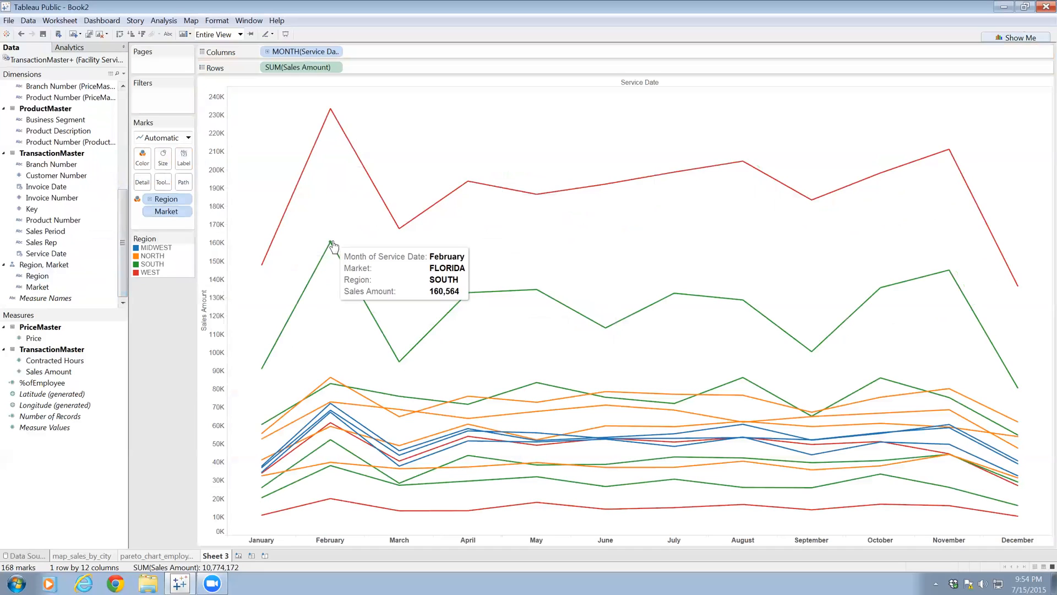
pyautogui.moveTo(947, 160)
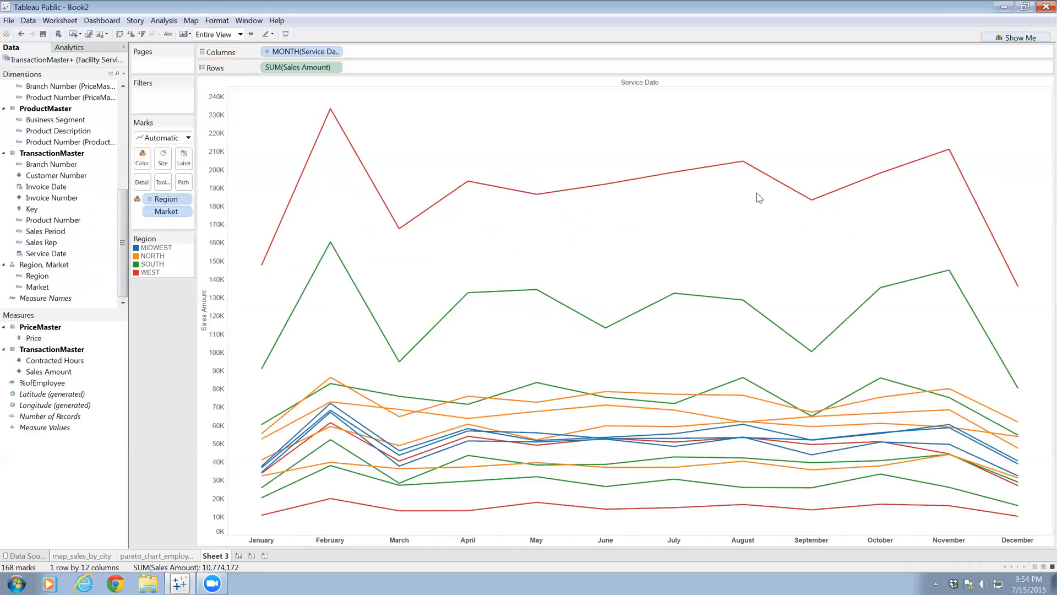
pyautogui.moveTo(262, 270)
pyautogui.moveTo(670, 420)
# Rename the Sheet 3 worksheet as timeline_sales_trend_by_market.
pyautogui.click(191, 556)
pyautogui.click(214, 556)
pyautogui.doubleClick(213, 556)
pyautogui.write('timeline sales trend')
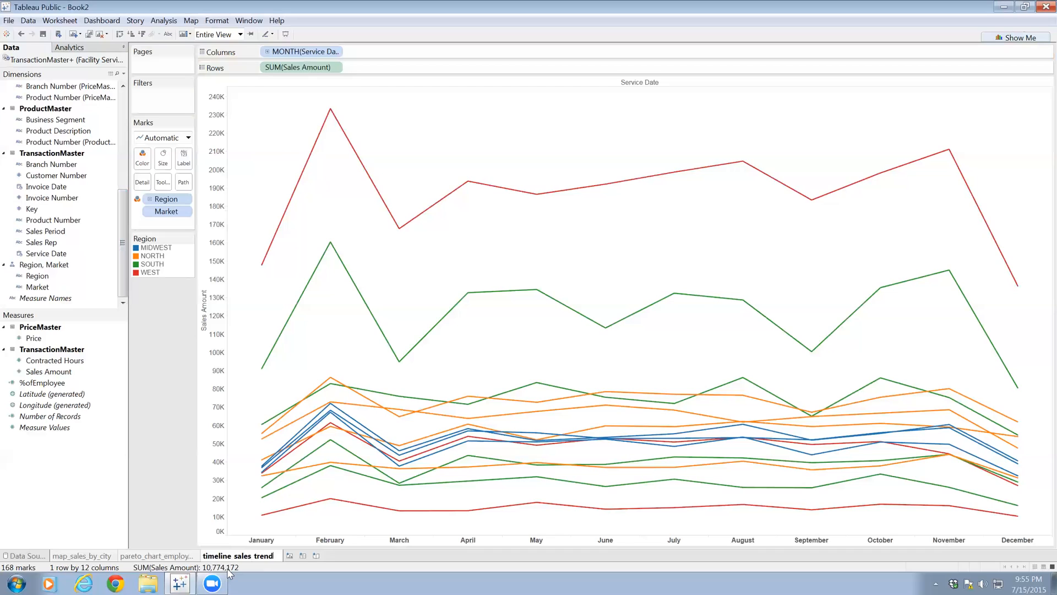
pyautogui.write('y market')
pyautogui.press('Return')
# Create a new worksheet with a bar chart of Sales Amount by Region, fitted to Entire View.
pyautogui.click(290, 555)
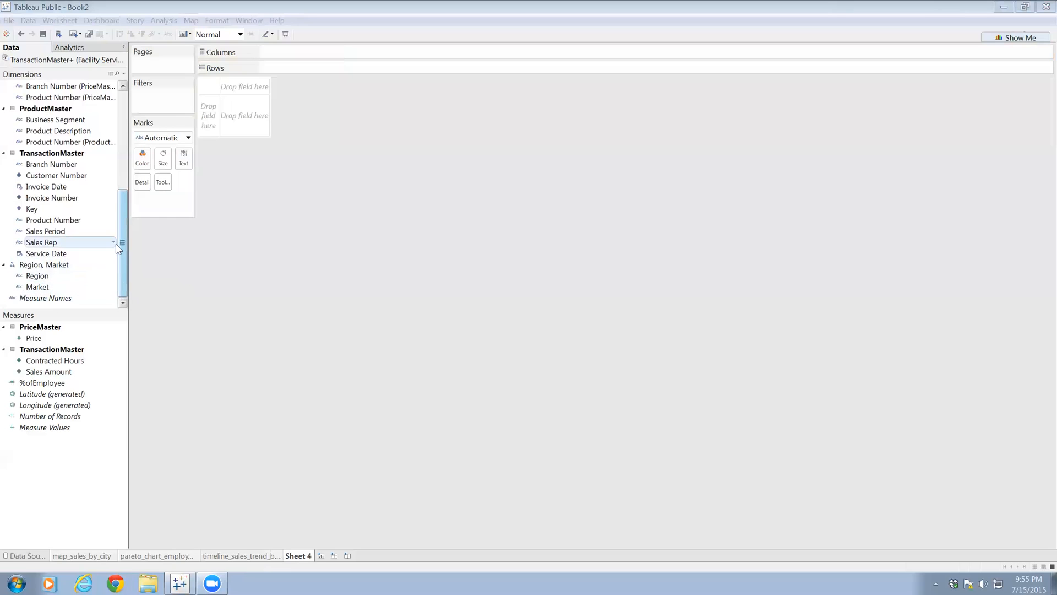
pyautogui.moveTo(50, 281); pyautogui.dragTo(296, 53)
pyautogui.moveTo(35, 372); pyautogui.dragTo(279, 70)
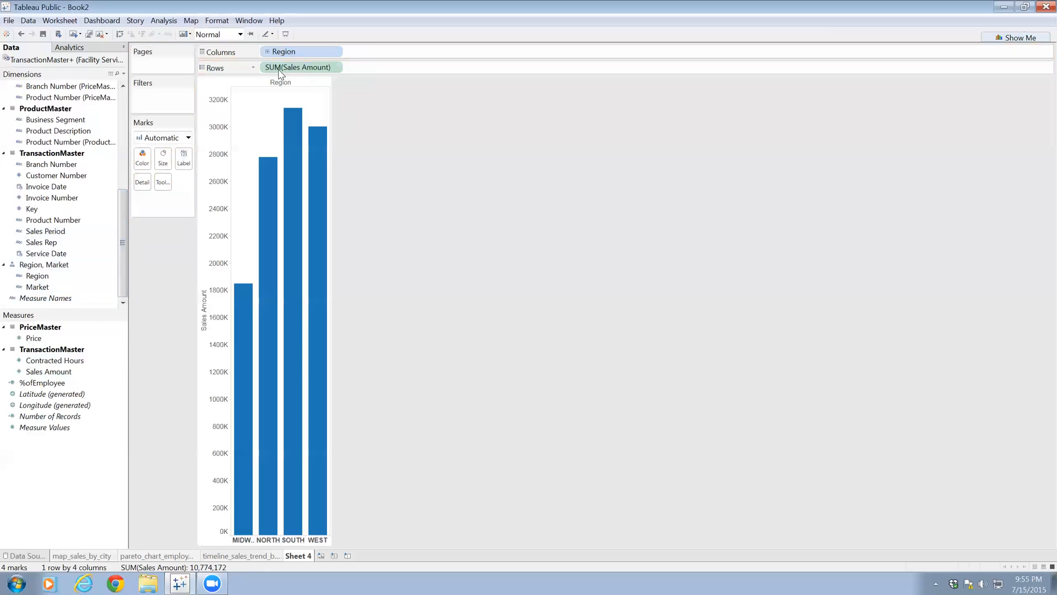
pyautogui.click(240, 34)
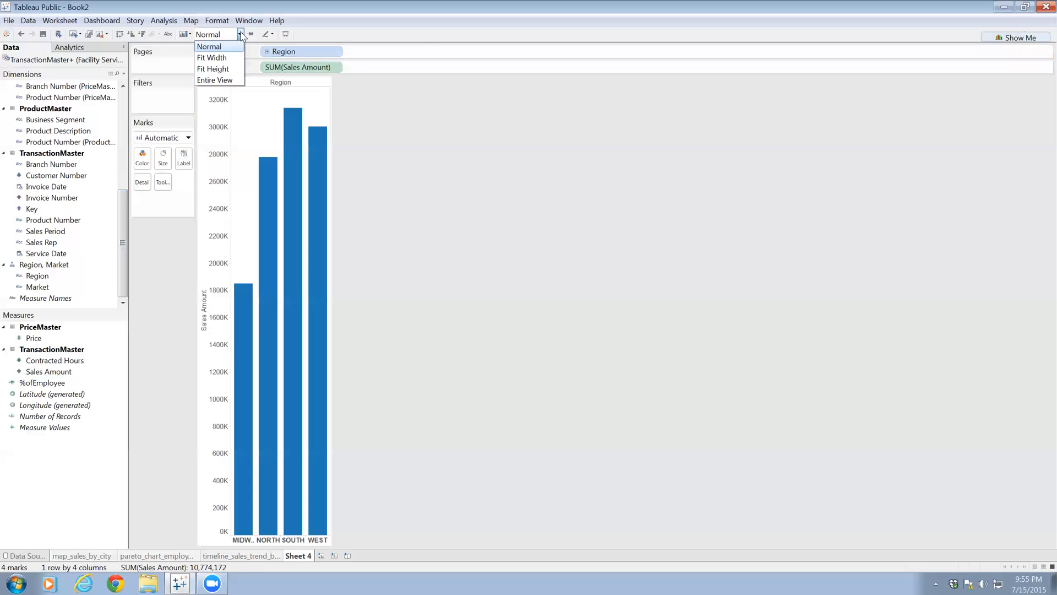
pyautogui.click(216, 81)
pyautogui.click(267, 51)
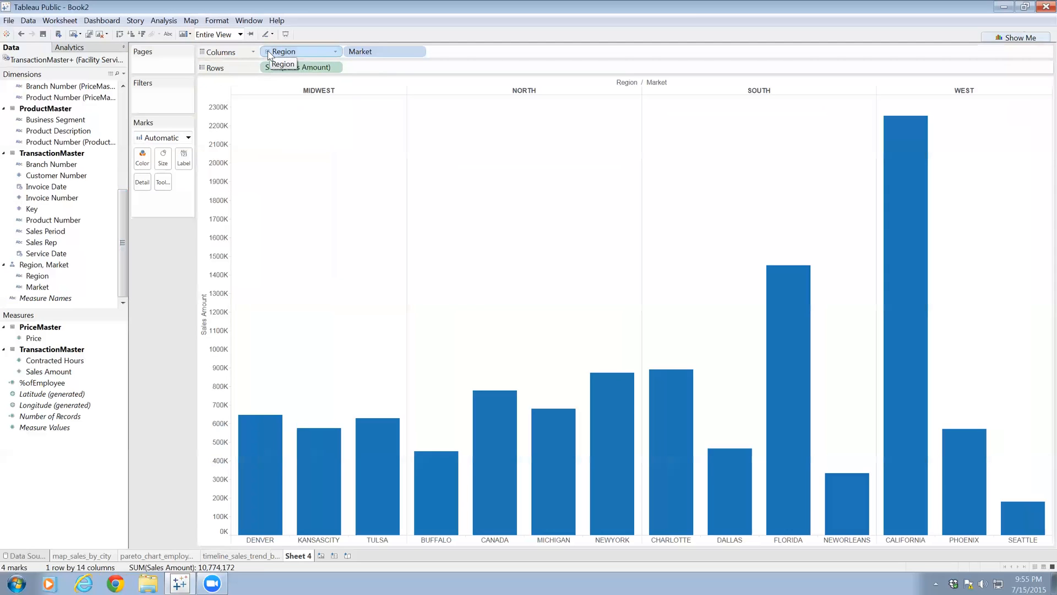
pyautogui.click(268, 52)
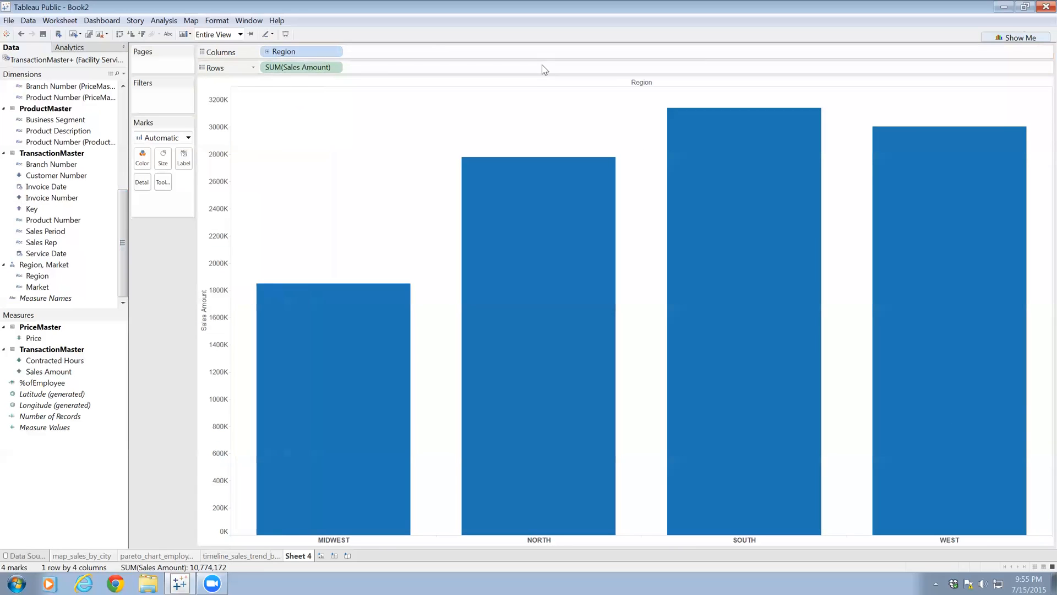
# Convert the regional sales bar chart to a treemap and expand Region to show each Market.
pyautogui.click(1028, 37)
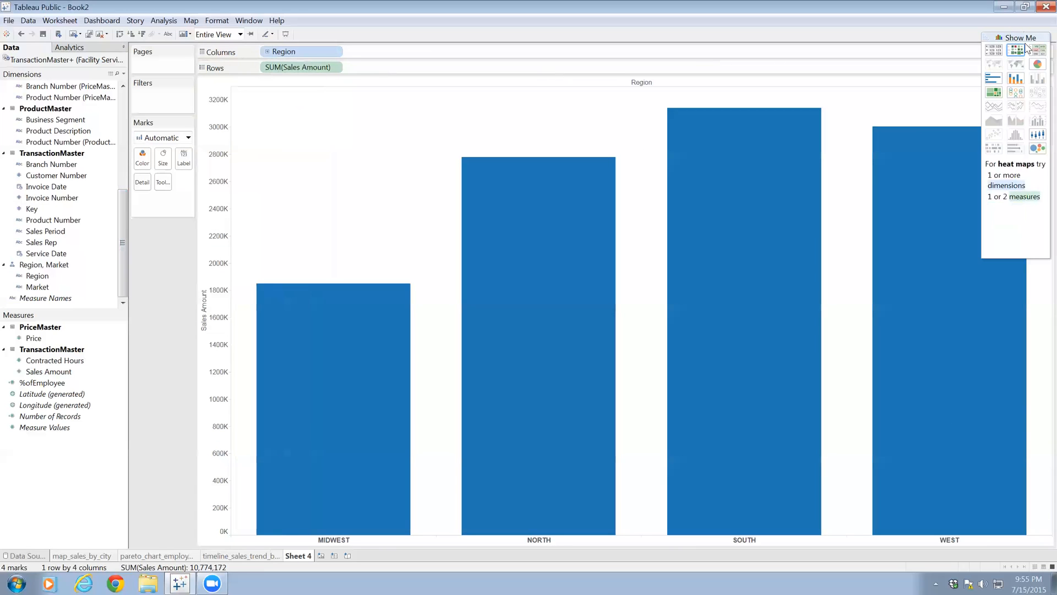
pyautogui.click(994, 95)
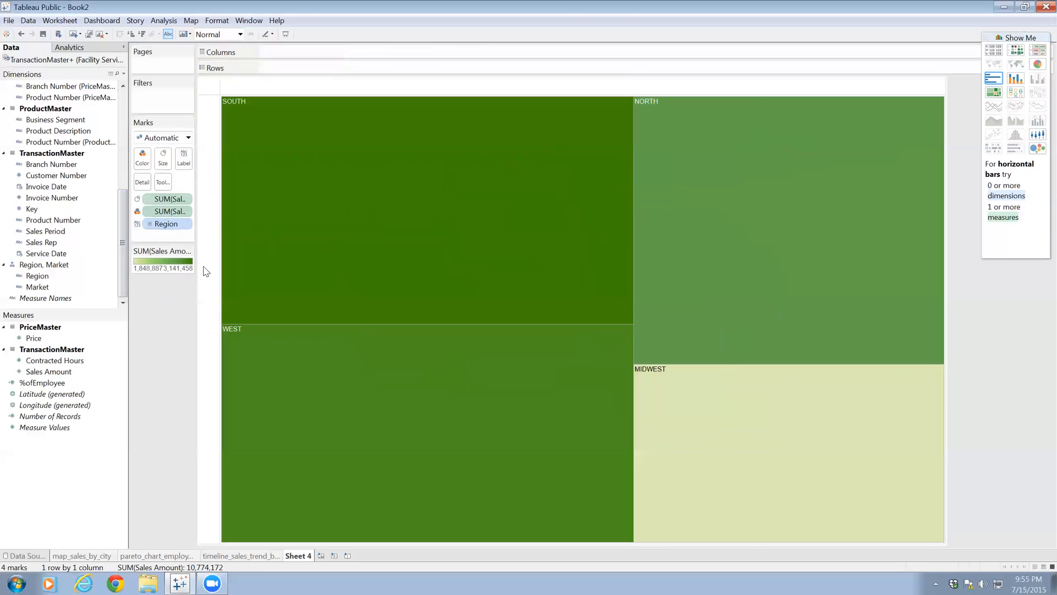
pyautogui.doubleClick(157, 264)
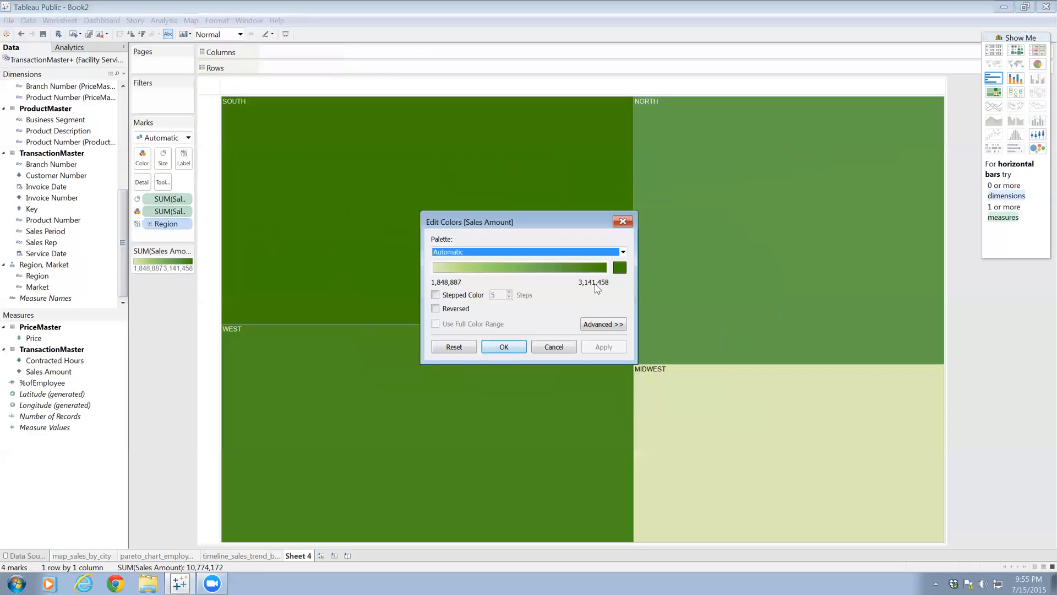
pyautogui.click(623, 222)
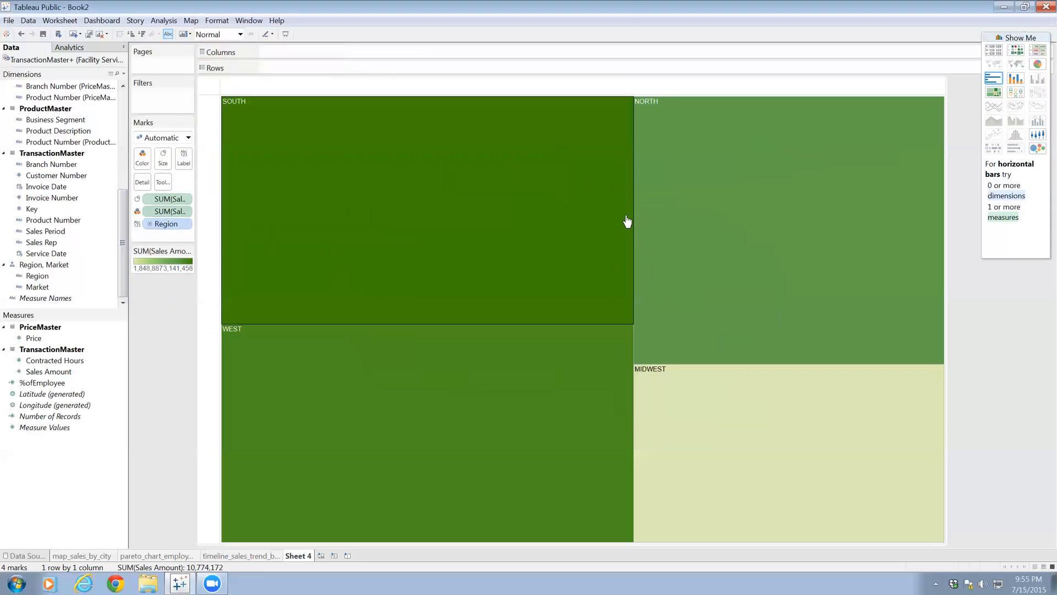
pyautogui.click(151, 224)
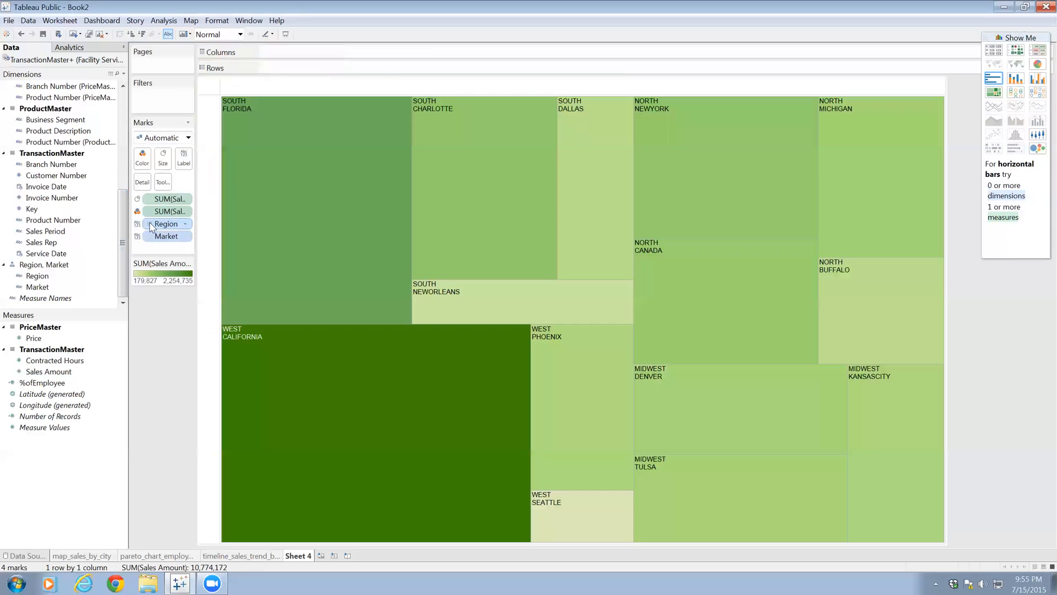
pyautogui.moveTo(339, 160)
# Rename the treemap worksheet as treemap_sales_by_region.
pyautogui.doubleClick(300, 556)
pyautogui.write('te')
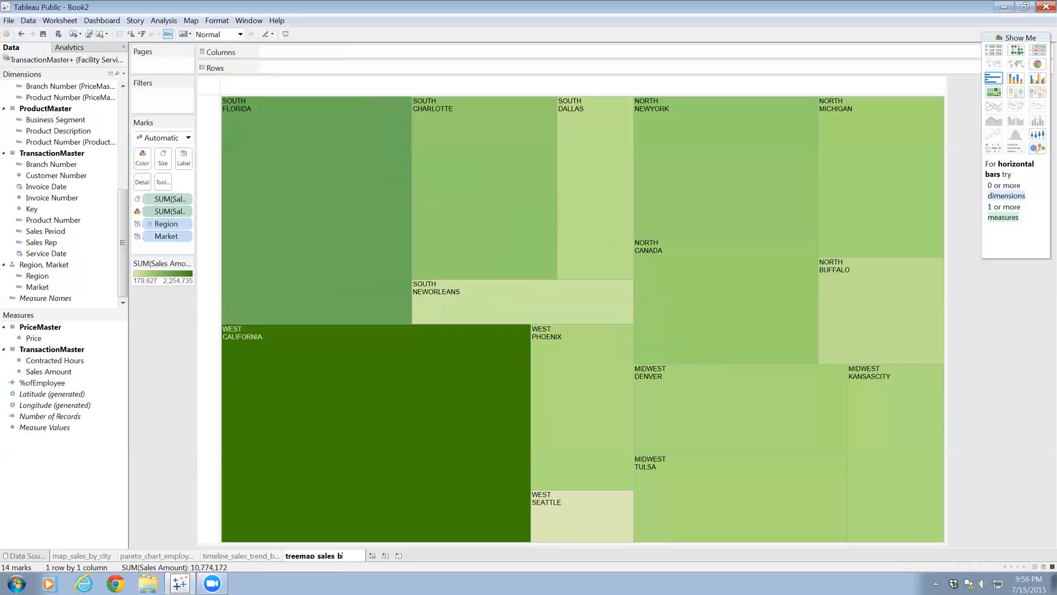
pyautogui.write('on')
pyautogui.press('Return')
# Create a dashboard placing map_sales_by_city and pareto_chart_employees side by side, with its size set to Automatic.
pyautogui.click(386, 555)
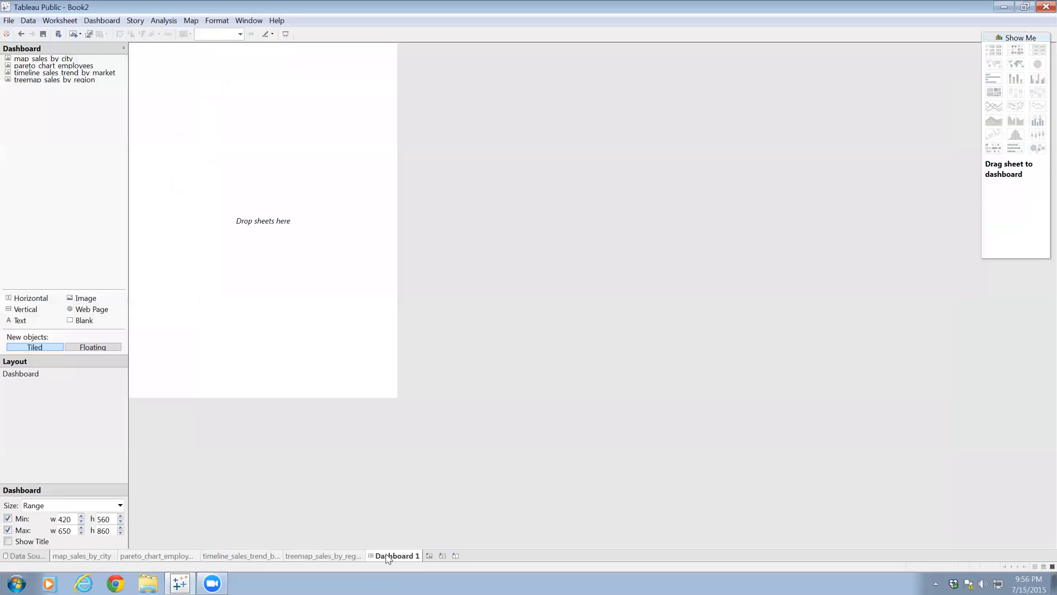
pyautogui.moveTo(52, 63)
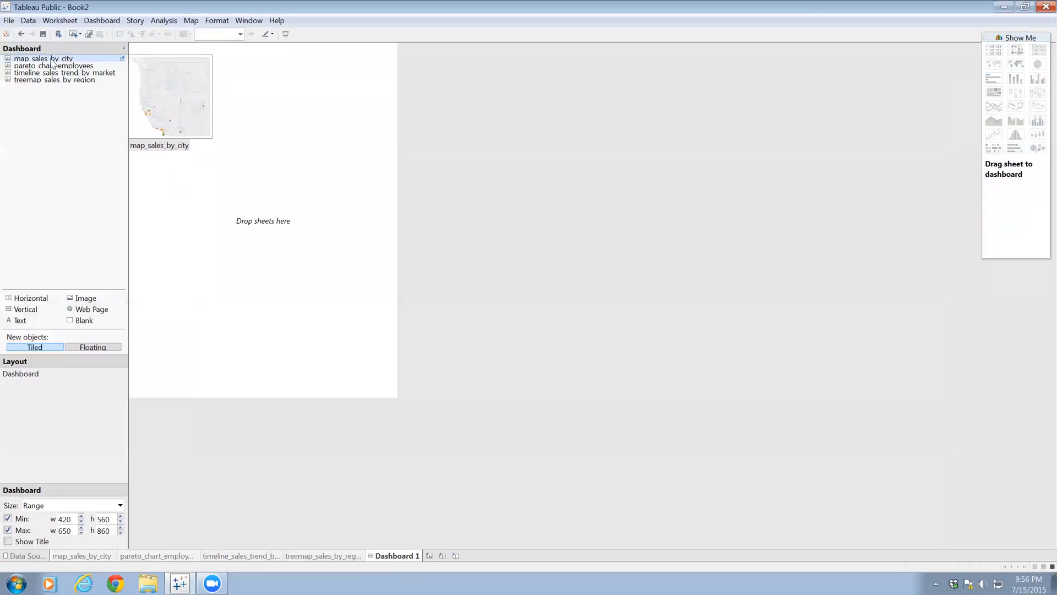
pyautogui.moveTo(53, 61); pyautogui.dragTo(163, 81)
pyautogui.moveTo(66, 71)
pyautogui.moveTo(57, 69); pyautogui.dragTo(322, 128)
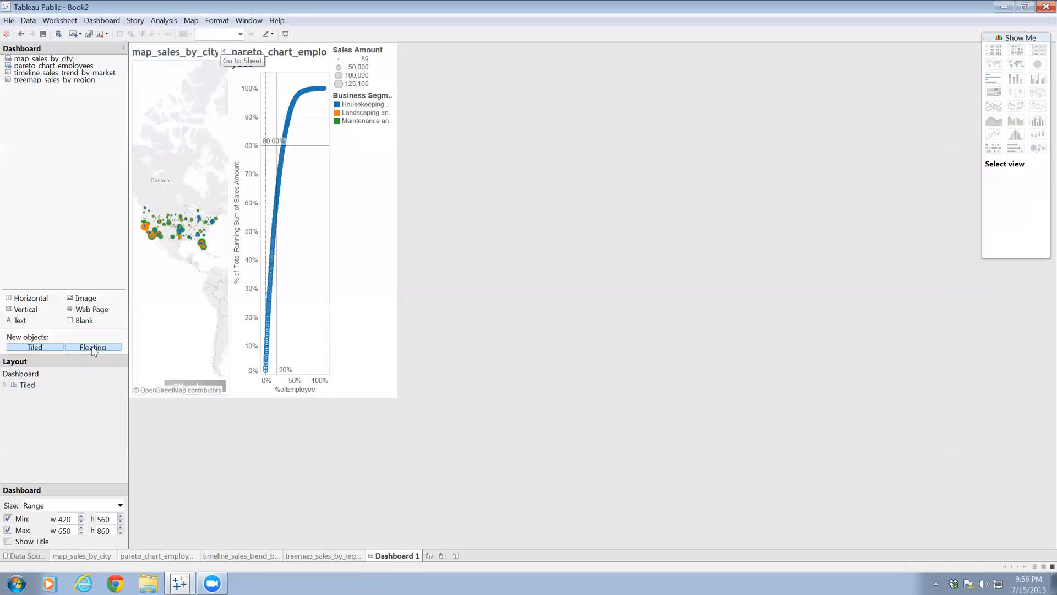
pyautogui.click(62, 506)
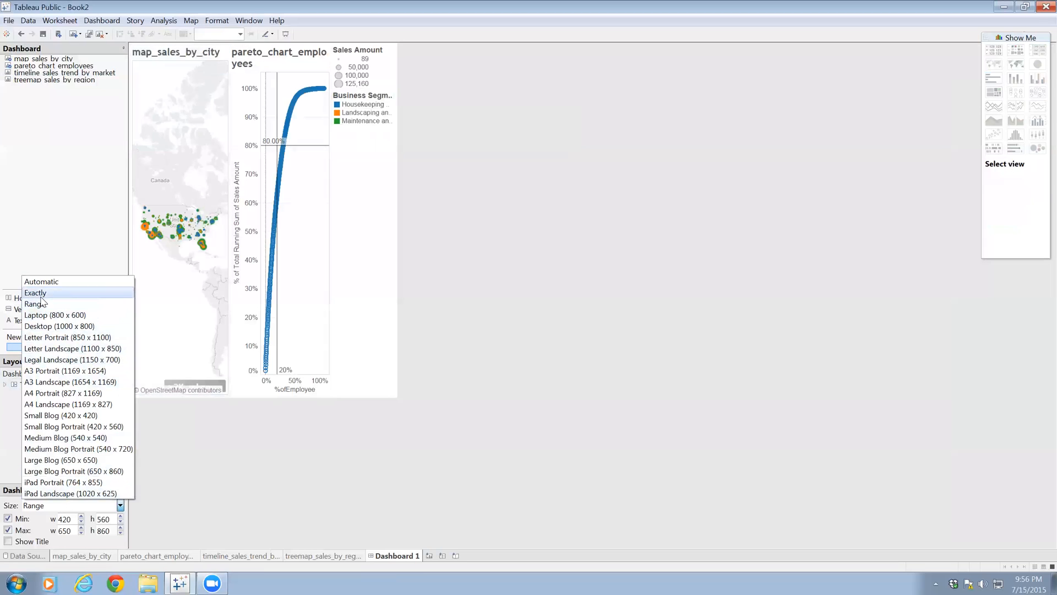
pyautogui.click(43, 280)
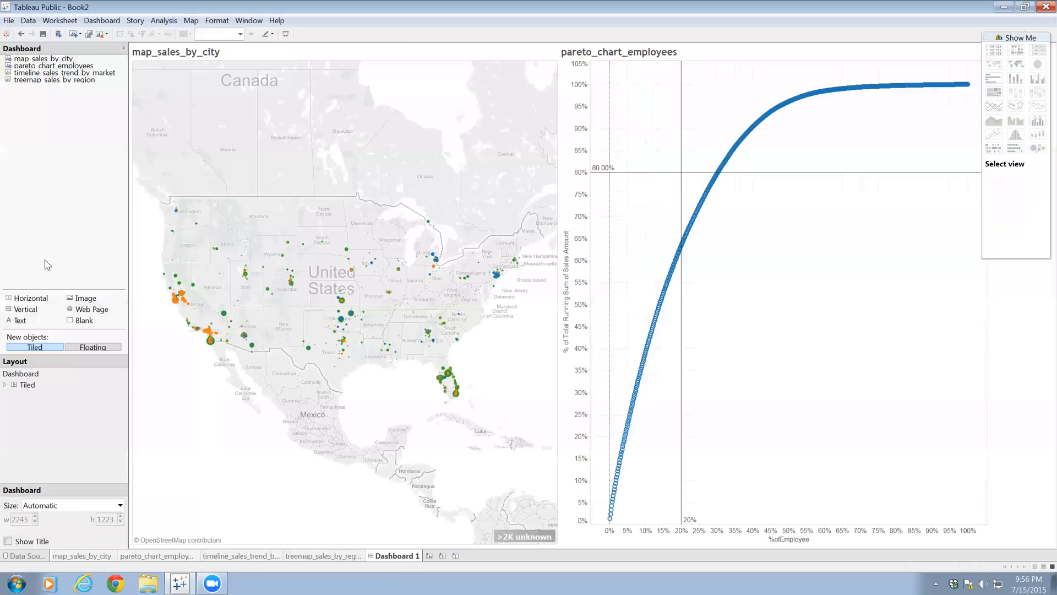
pyautogui.moveTo(52, 72); pyautogui.dragTo(321, 509)
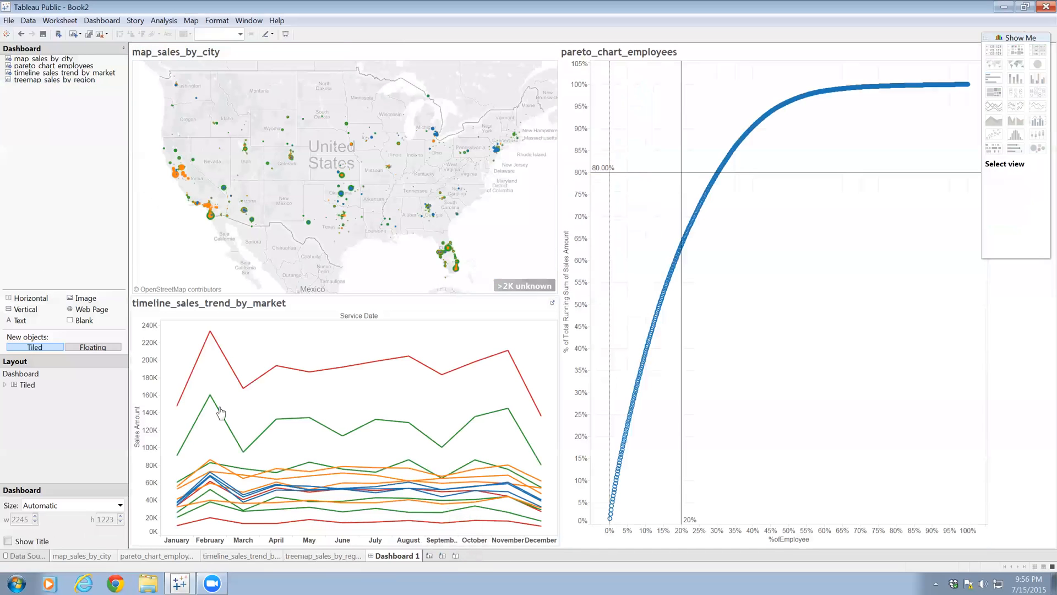
pyautogui.moveTo(40, 81); pyautogui.dragTo(705, 419)
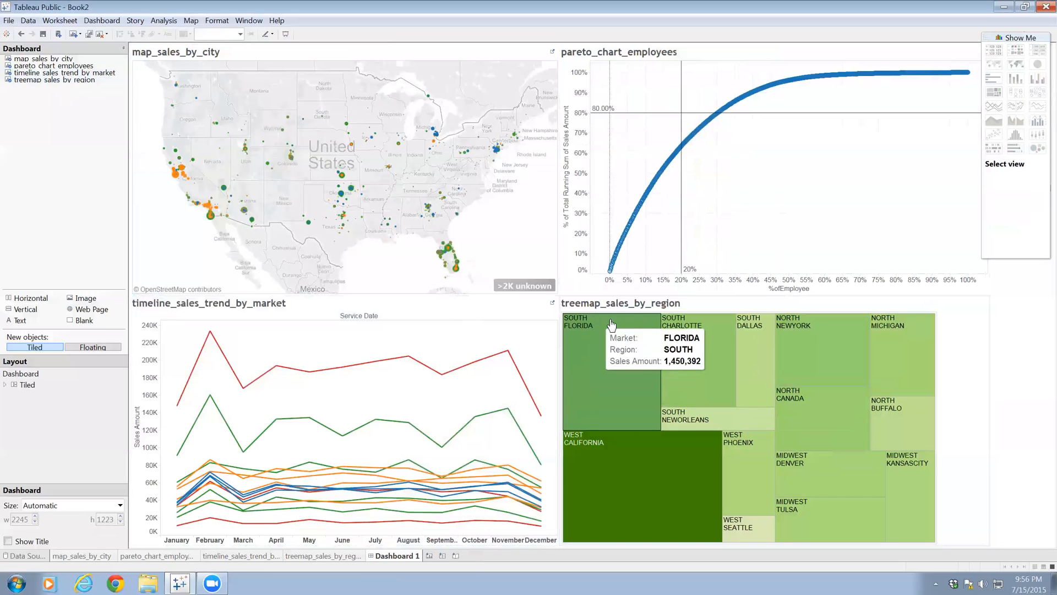
pyautogui.click(984, 311)
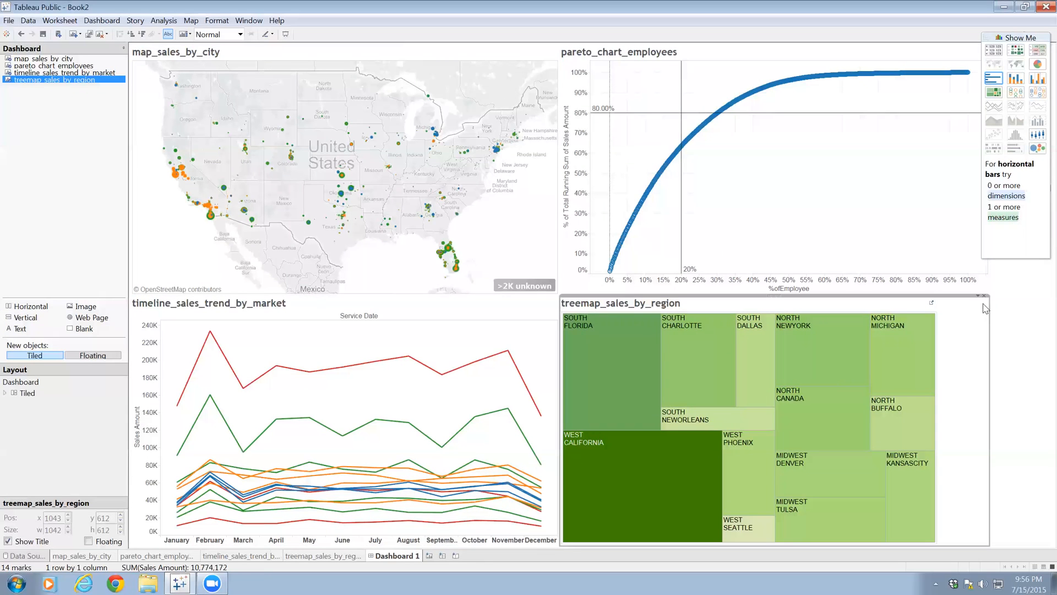
pyautogui.click(984, 299)
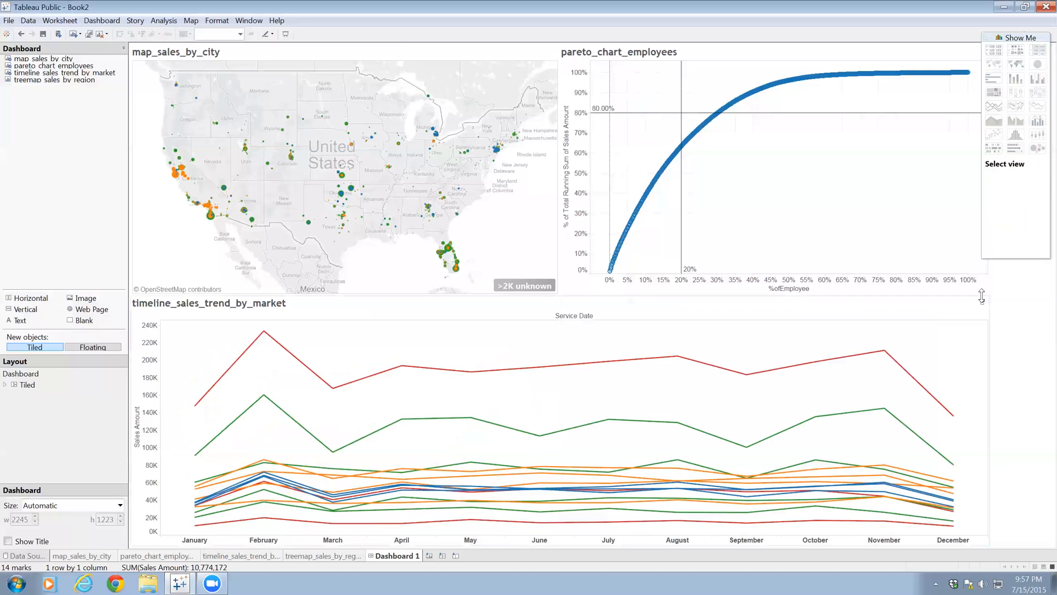
pyautogui.click(981, 297)
pyautogui.click(985, 304)
# Collapse Show Me to reveal the legends and remove pareto_chart_employees from the dashboard.
pyautogui.click(908, 151)
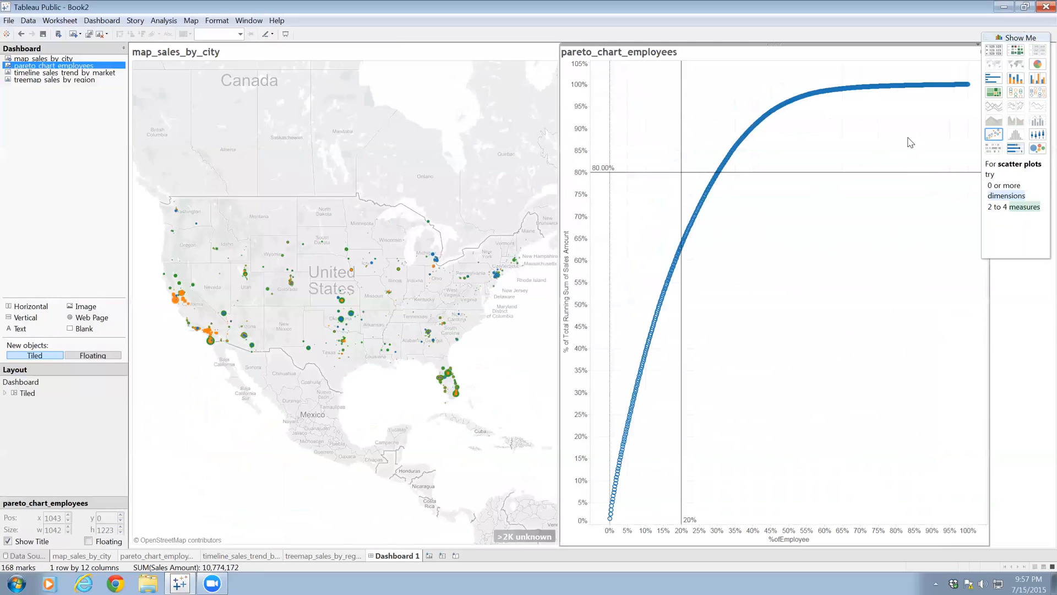
pyautogui.click(1016, 37)
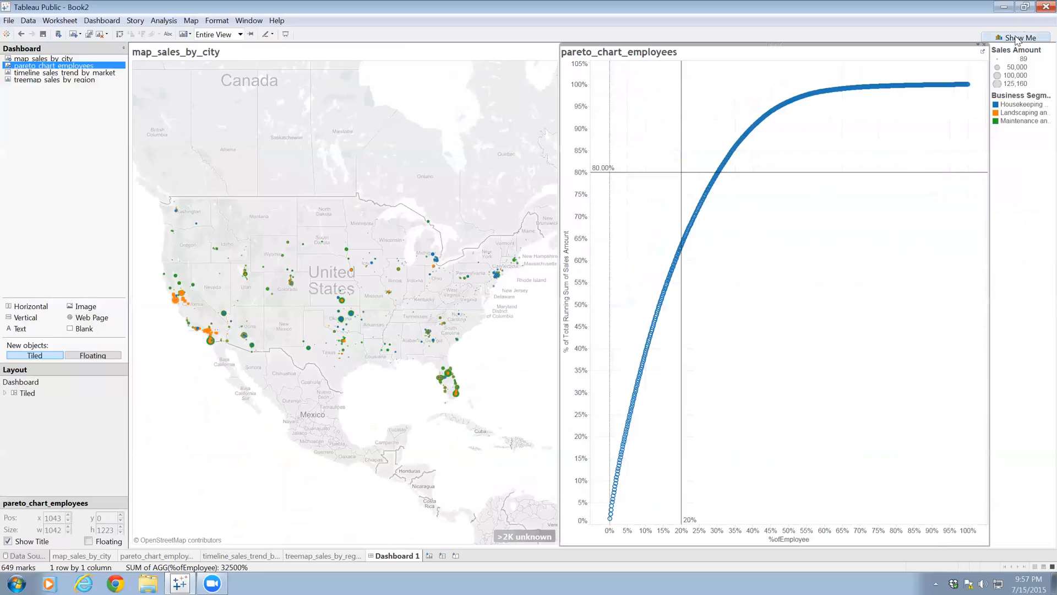
pyautogui.click(984, 47)
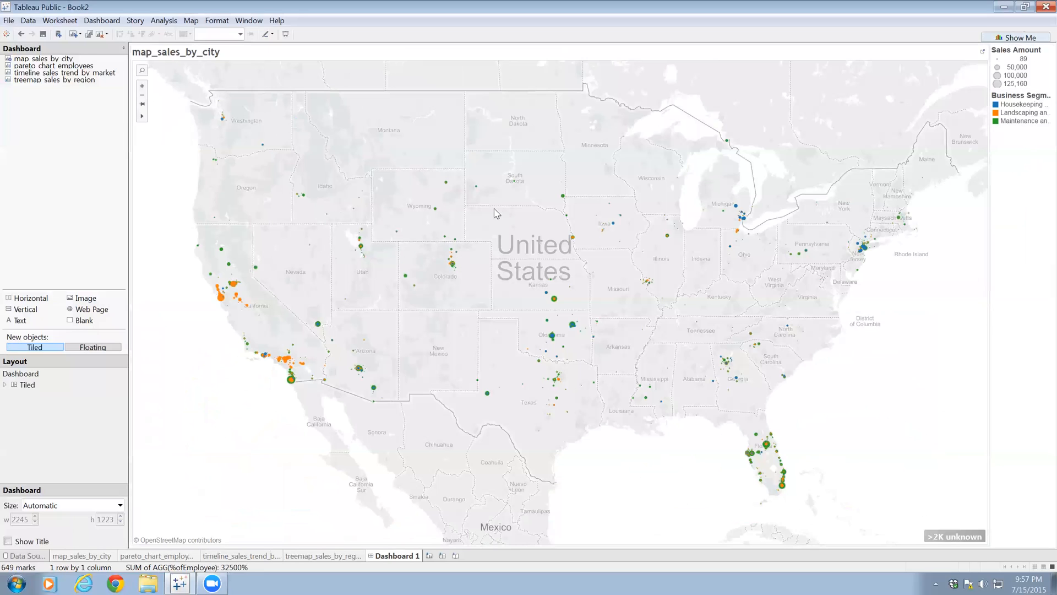
# Make the Sales Amount size legend floating and place it on the map off the Pacific coast.
pyautogui.click(1028, 73)
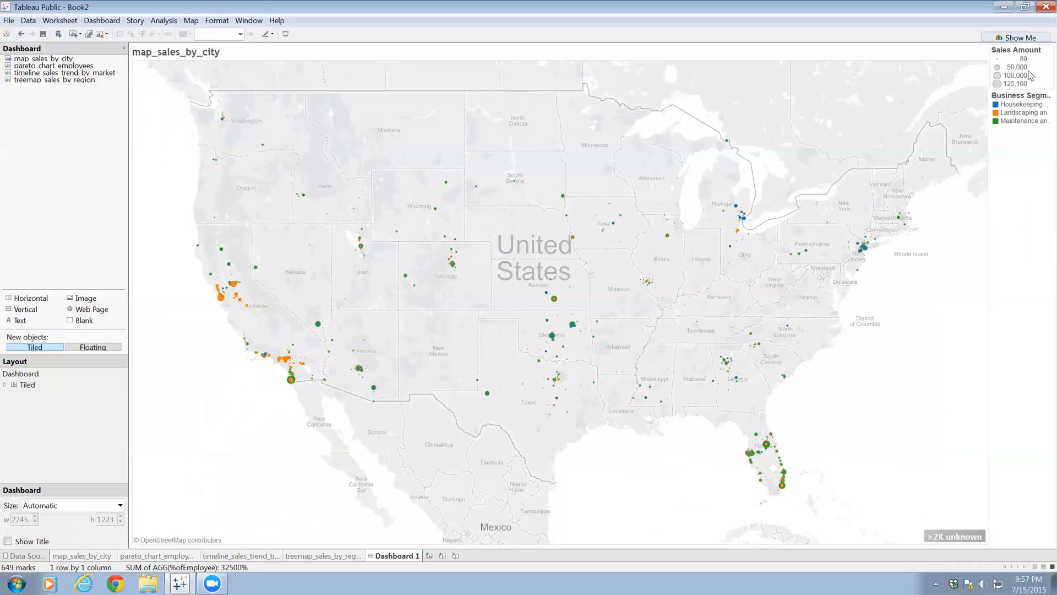
pyautogui.click(1041, 45)
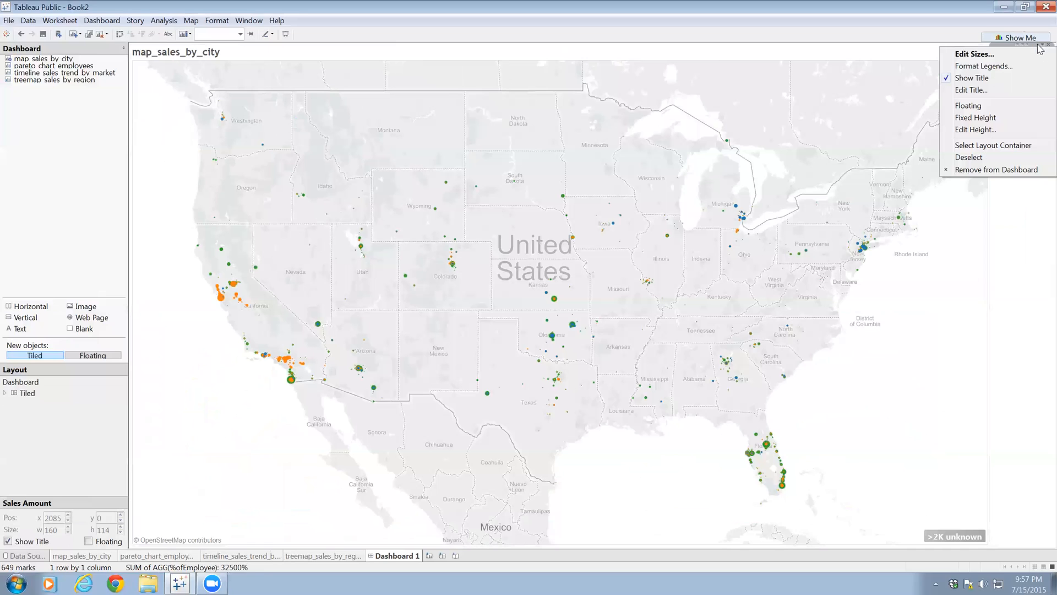
pyautogui.click(966, 106)
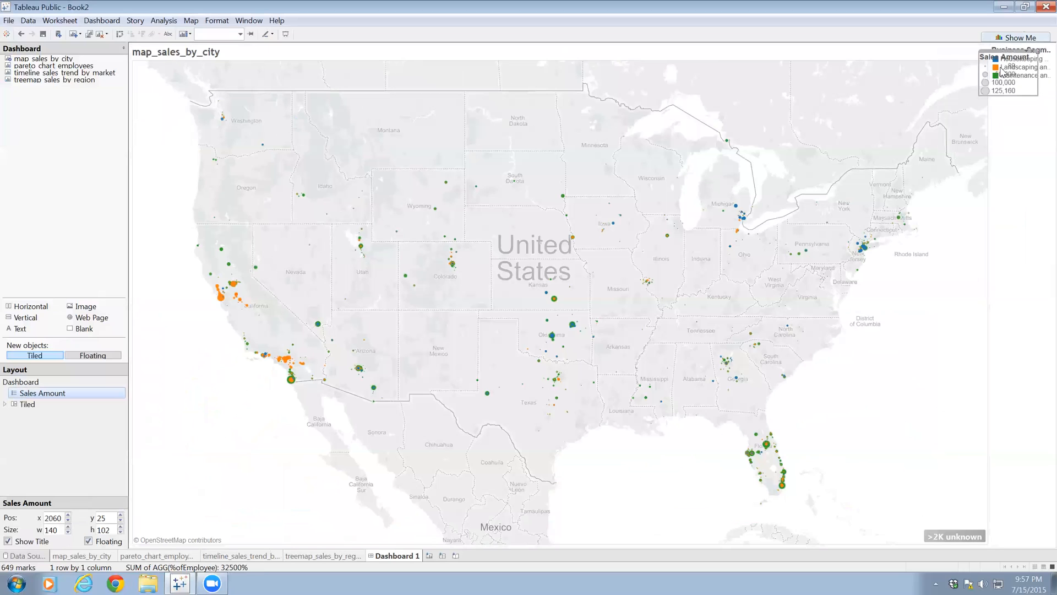
pyautogui.moveTo(1001, 70); pyautogui.dragTo(184, 306)
# Make the Business Segment color legend floating and place it directly below the Sales Amount legend on the map.
pyautogui.click(1022, 59)
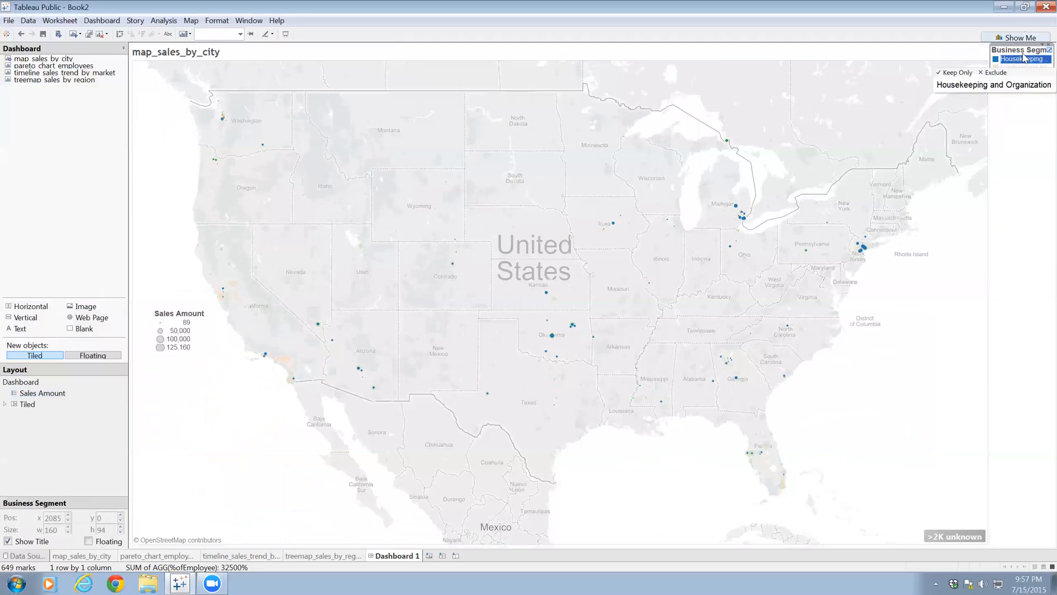
pyautogui.click(1040, 46)
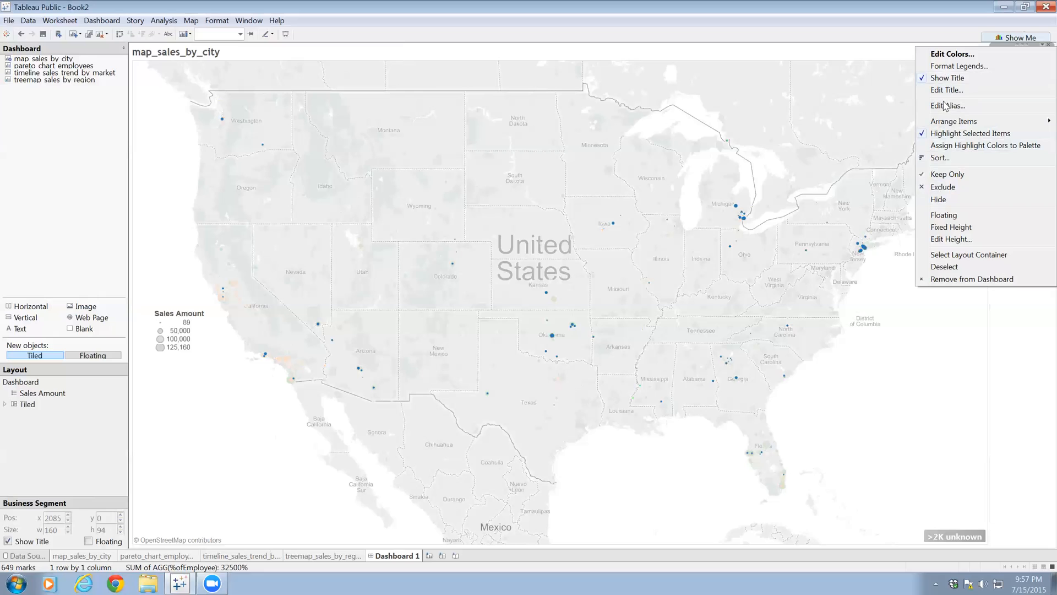
pyautogui.click(945, 215)
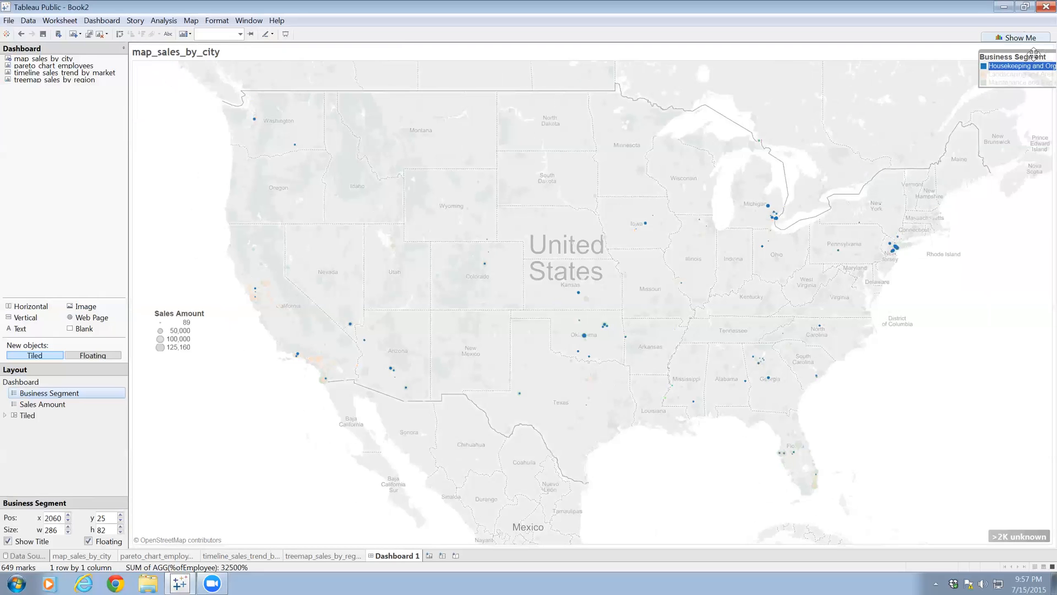
pyautogui.moveTo(825, 189); pyautogui.dragTo(196, 357)
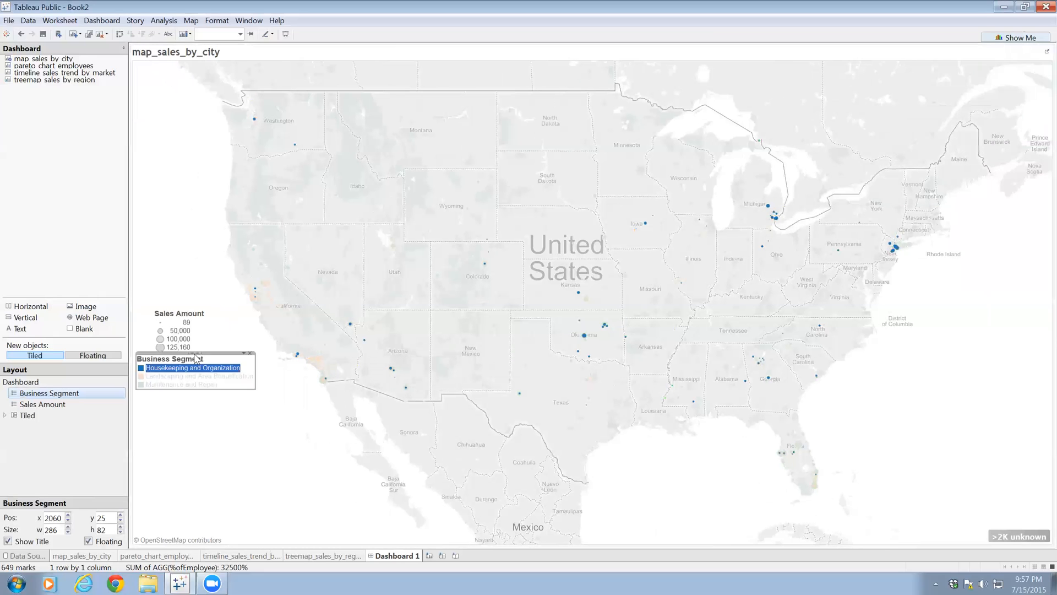
pyautogui.click(178, 171)
# Add pareto_chart_employees beside the map on its eastern side and timeline_sales_trend_by_market below the map.
pyautogui.moveTo(47, 66)
pyautogui.moveTo(48, 67); pyautogui.dragTo(442, 146)
pyautogui.moveTo(692, 228); pyautogui.dragTo(763, 269)
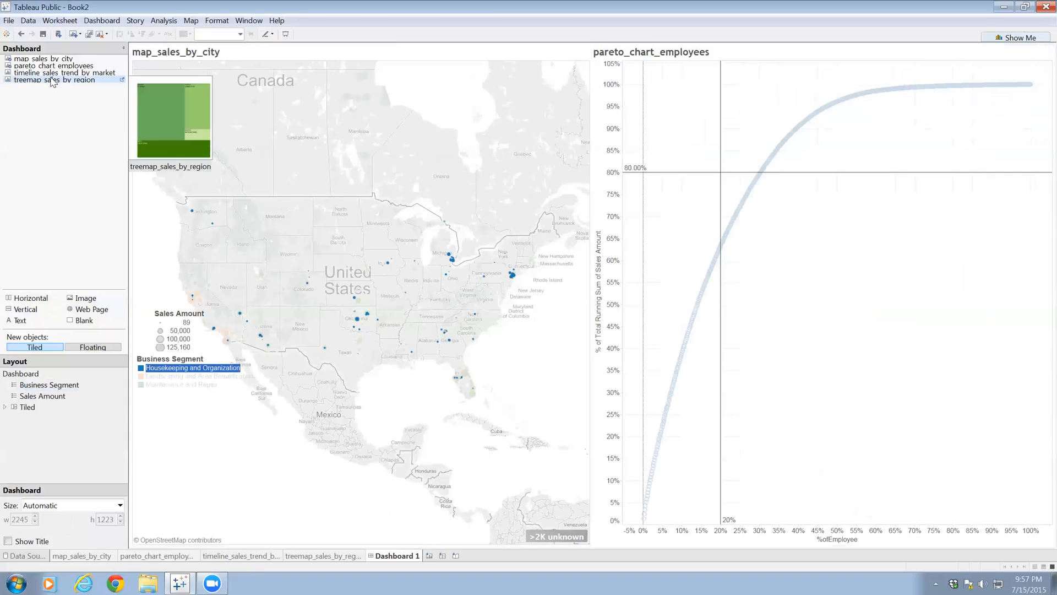
pyautogui.moveTo(61, 73)
pyautogui.mouseDown()
pyautogui.moveTo(131, 232)
pyautogui.moveTo(292, 445)
pyautogui.mouseUp()
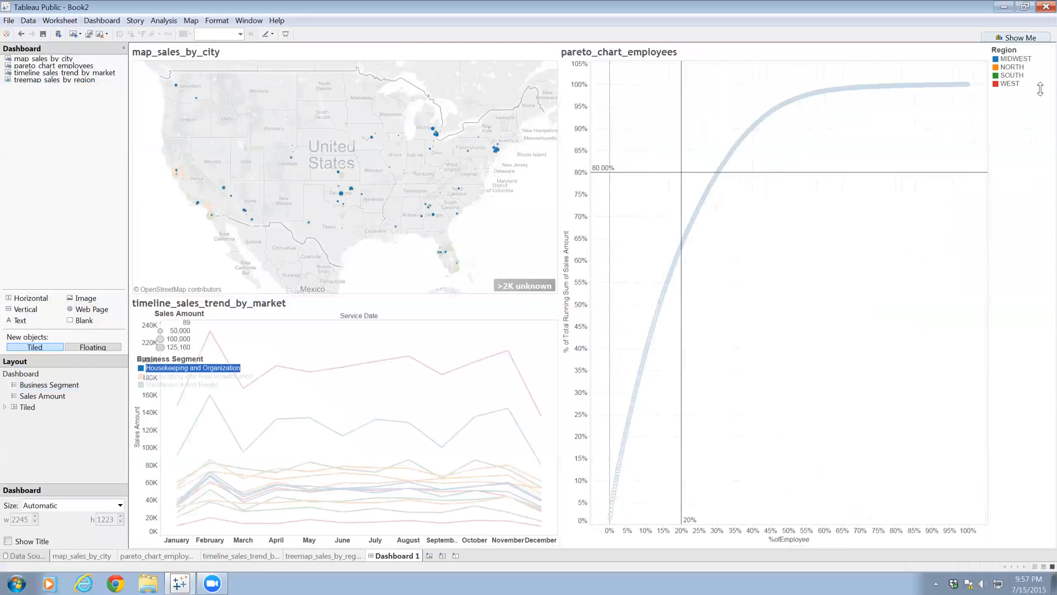
# Move the floating Sales Amount and Business Segment legends off the timeline chart and up onto the map, highlighting Maintenance and Repair.
pyautogui.moveTo(172, 344); pyautogui.dragTo(183, 107)
pyautogui.click(182, 384)
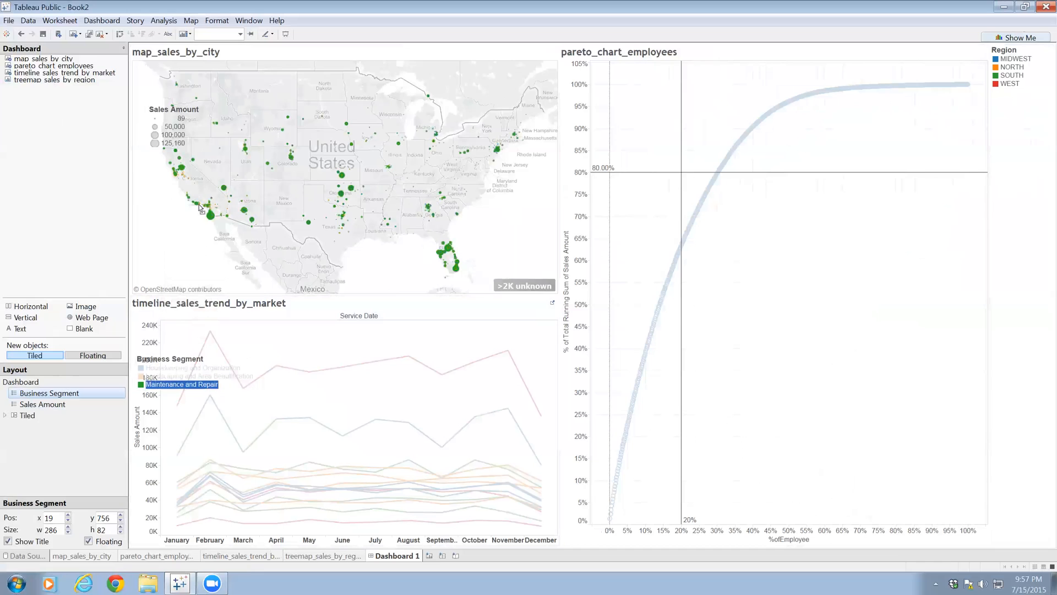
pyautogui.moveTo(197, 180); pyautogui.dragTo(196, 177)
# Make the Region color legend floating and place it over the upper part of the timeline chart.
pyautogui.click(1025, 87)
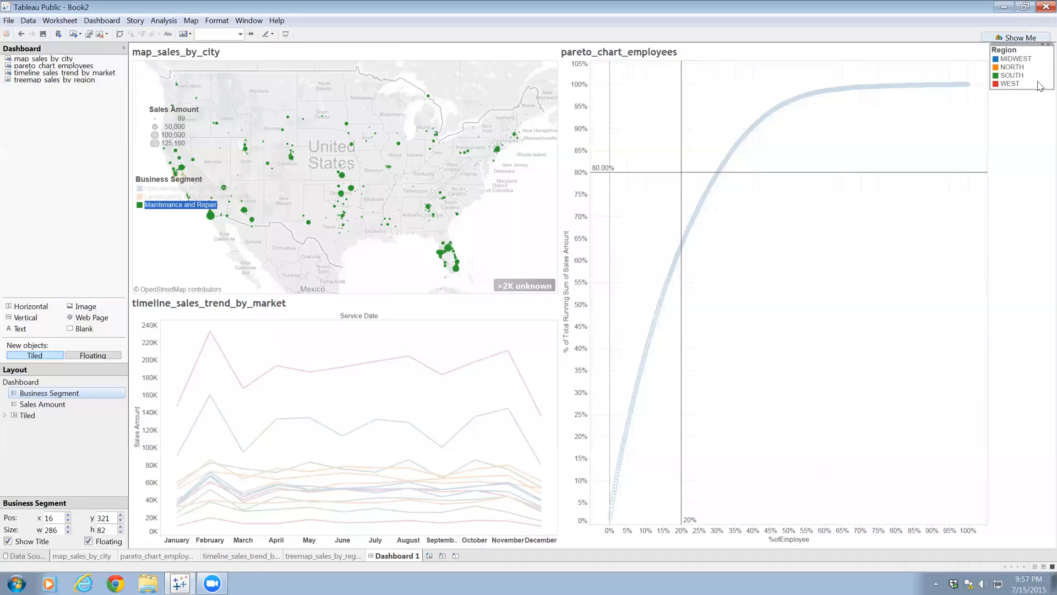
pyautogui.click(1038, 49)
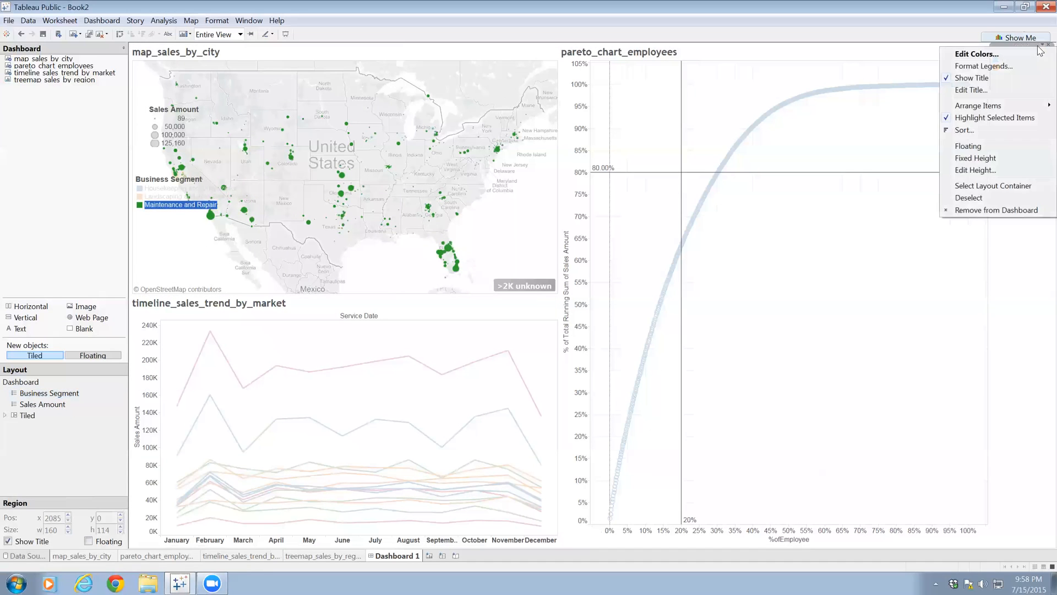
pyautogui.click(983, 146)
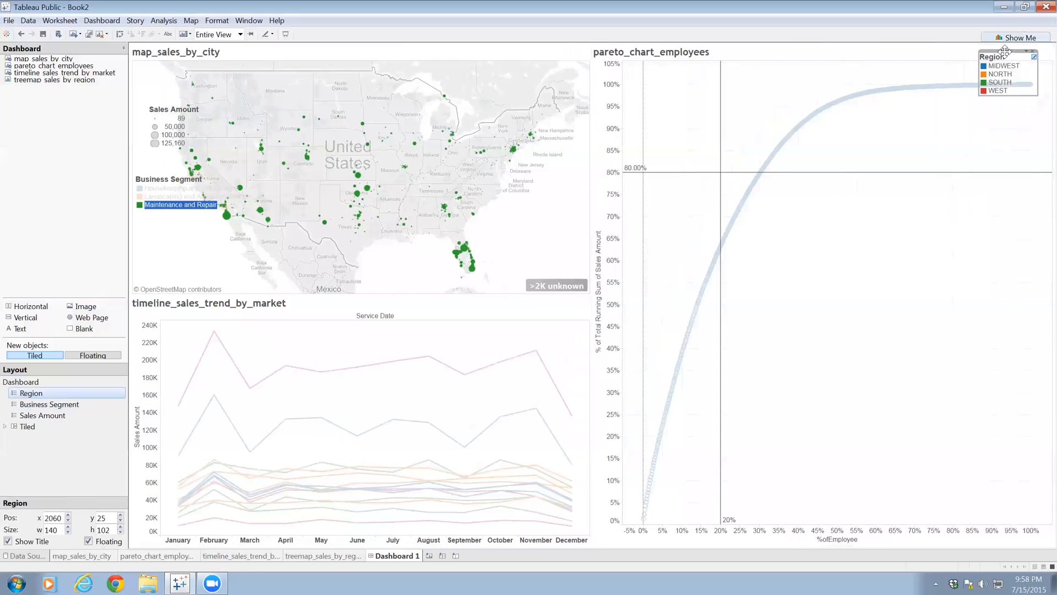
pyautogui.moveTo(1013, 51); pyautogui.dragTo(332, 322)
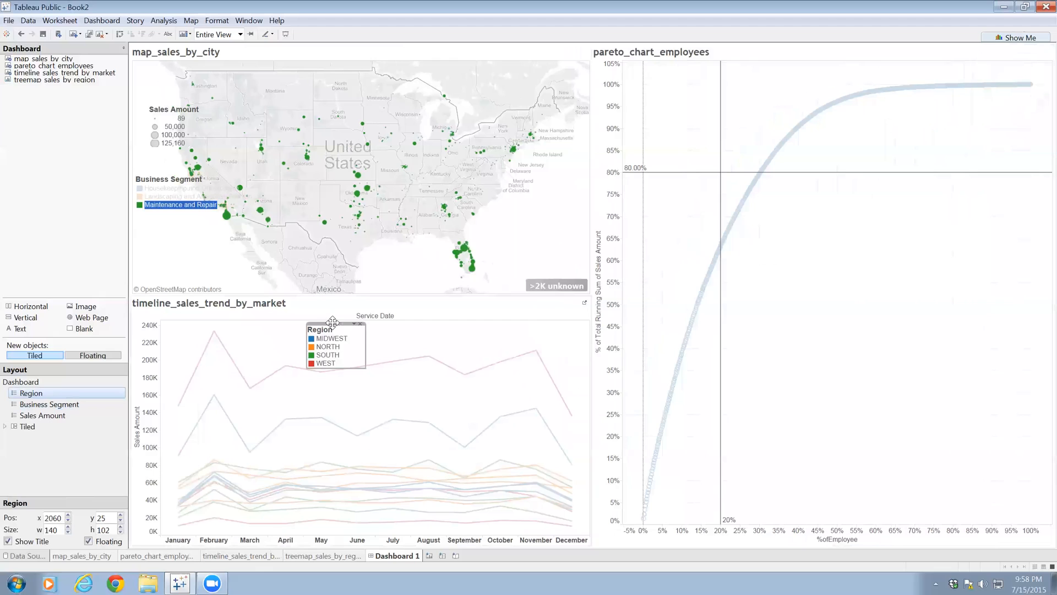
pyautogui.click(209, 236)
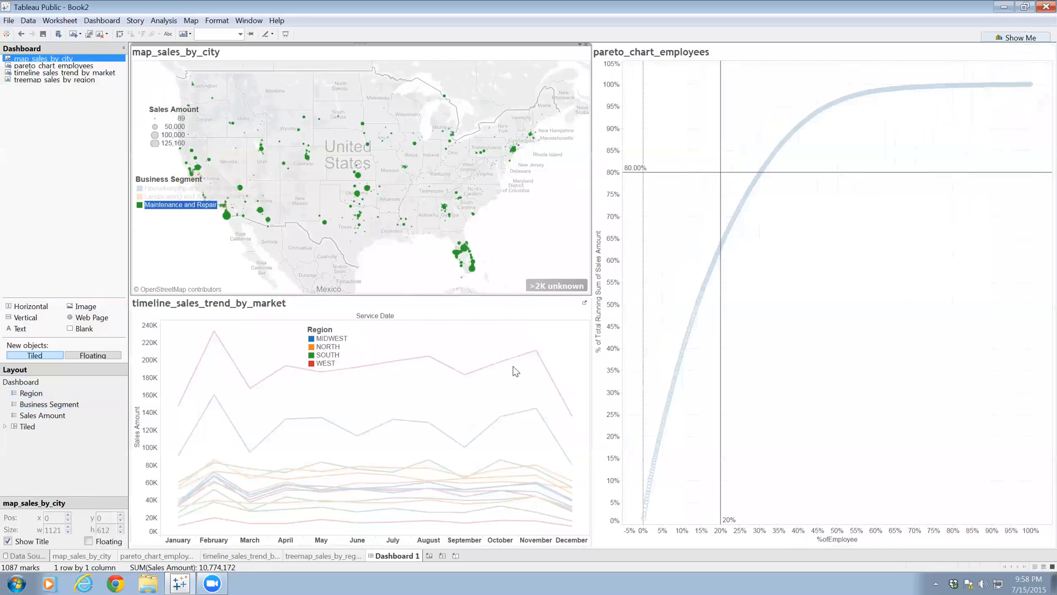
# Add treemap_sales_by_region below the Pareto chart and float its Sales Amount color legend over the treemap.
pyautogui.moveTo(71, 81); pyautogui.dragTo(770, 400)
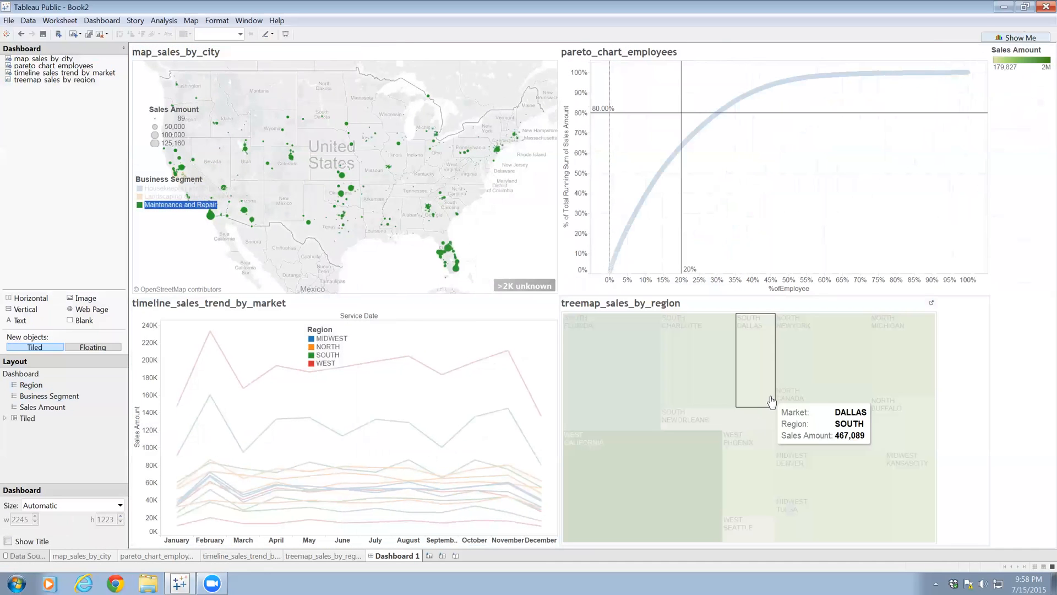
pyautogui.click(1035, 53)
pyautogui.click(1042, 44)
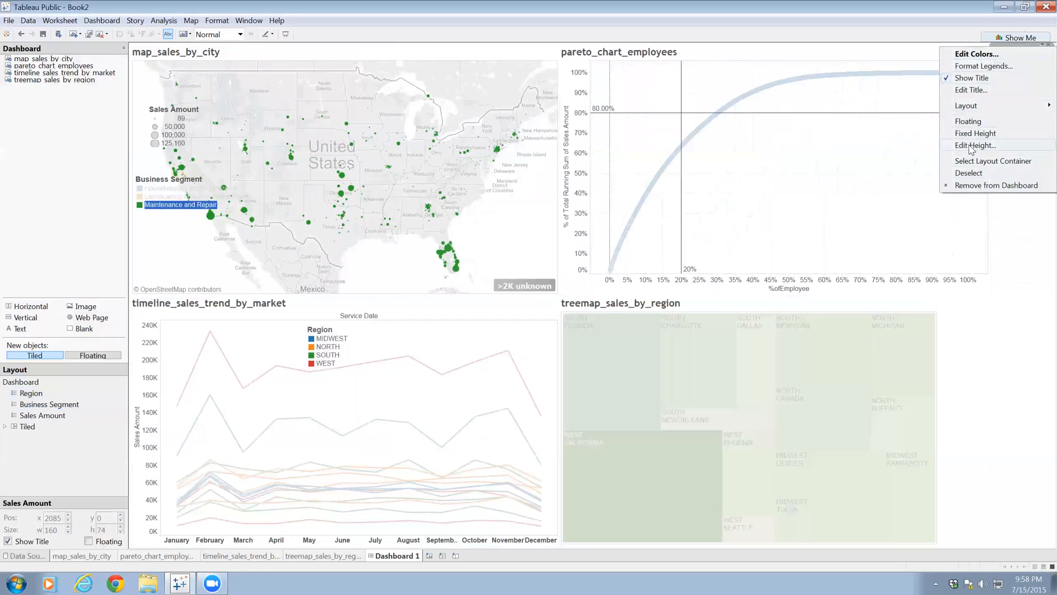
pyautogui.click(967, 121)
pyautogui.moveTo(999, 61); pyautogui.dragTo(758, 359)
pyautogui.moveTo(676, 366); pyautogui.dragTo(675, 365)
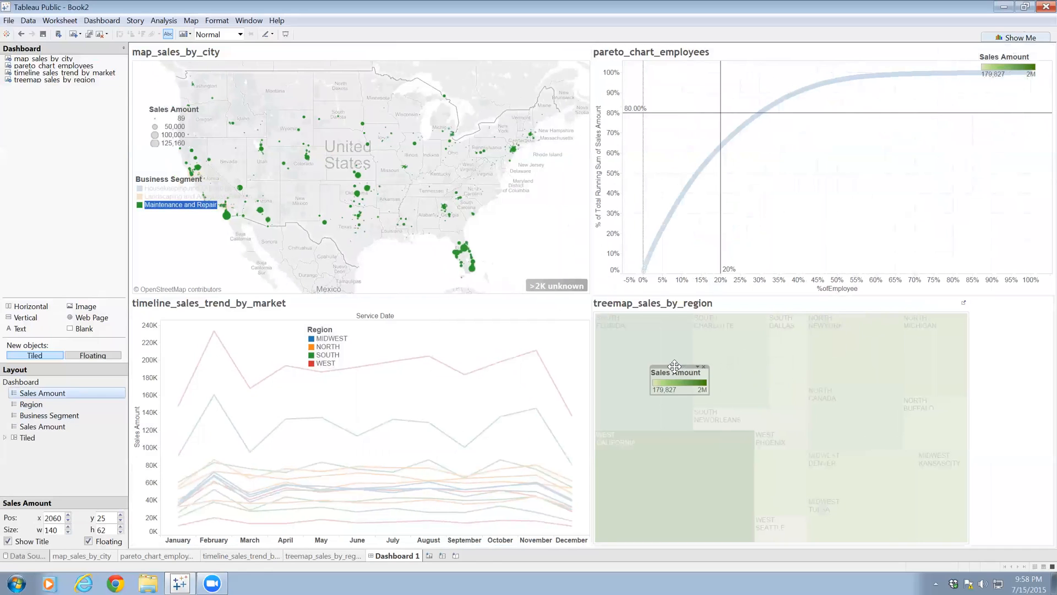
# Move the treemap's Sales Amount legend to the blank space beside the treemap and clear the Business Segment highlight.
pyautogui.click(1012, 350)
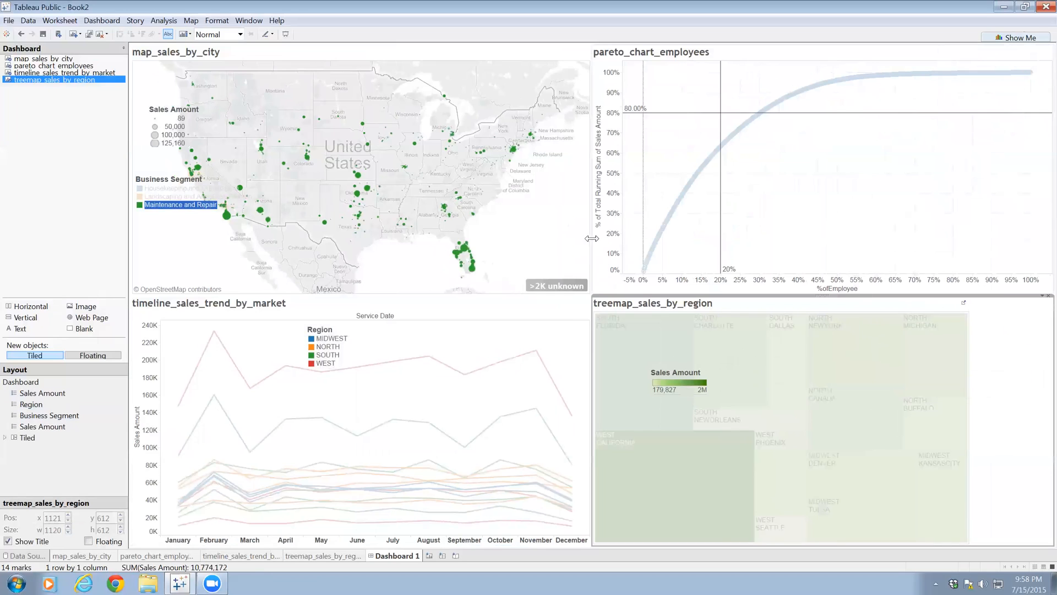
pyautogui.click(531, 231)
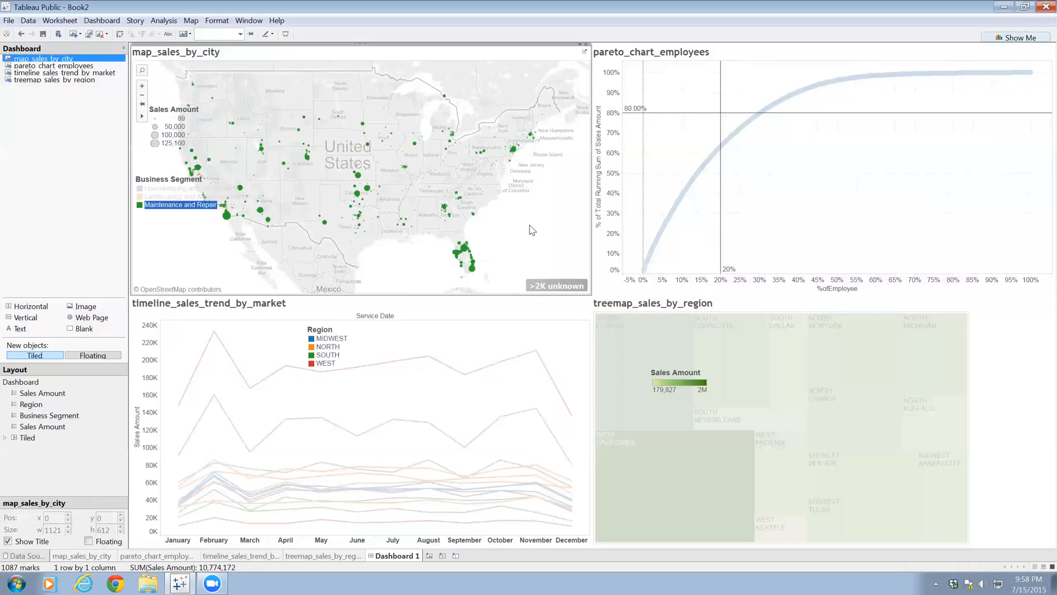
pyautogui.click(678, 372)
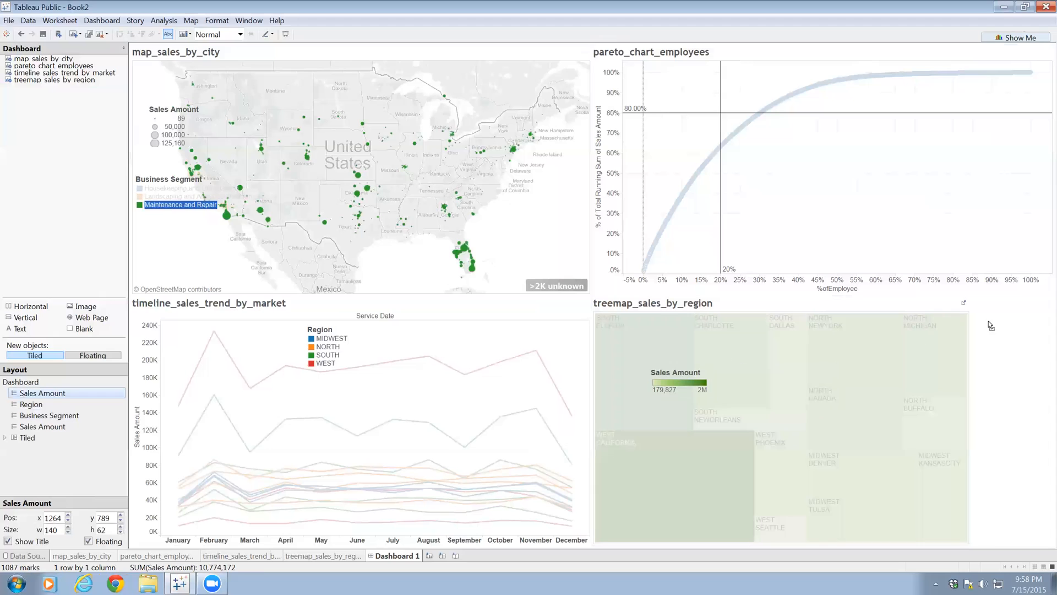
pyautogui.moveTo(1020, 316); pyautogui.dragTo(1021, 317)
pyautogui.click(1038, 394)
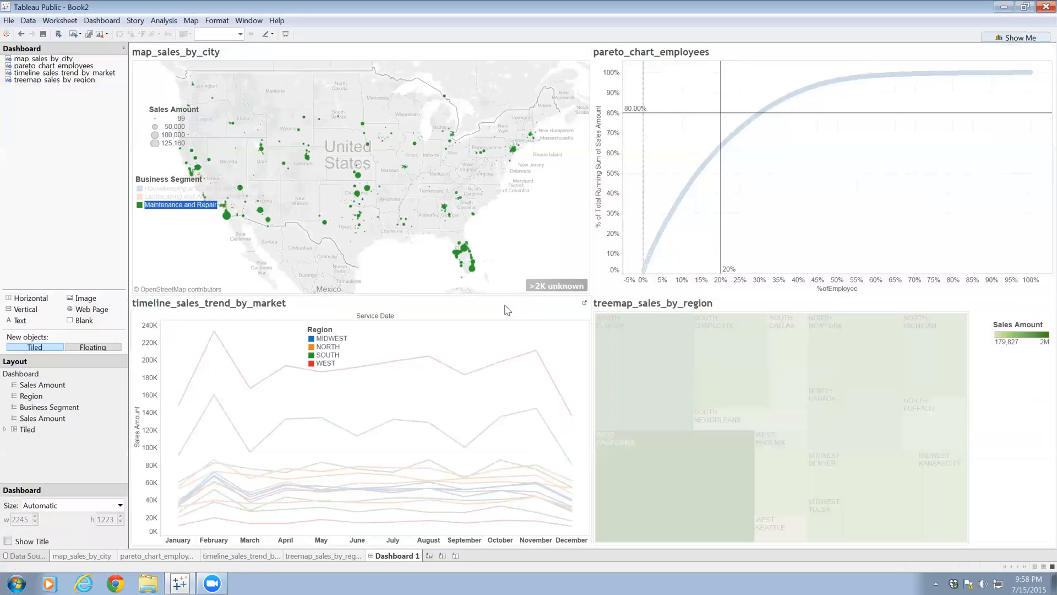
pyautogui.click(444, 337)
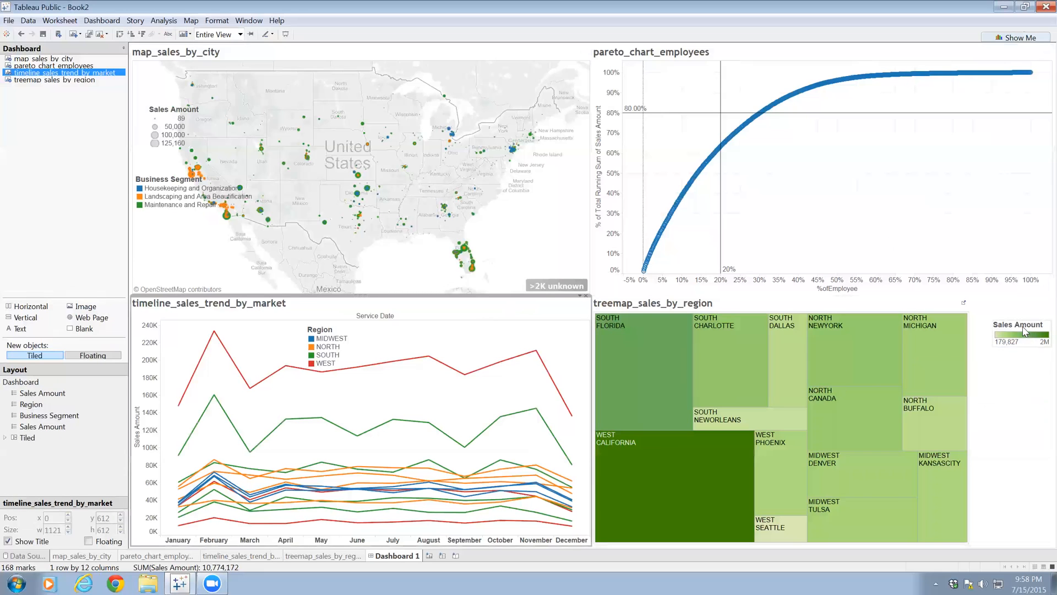
# Fit the treemap to Entire View and move its floating Sales Amount legend onto the SOUTH CHARLOTTE block.
pyautogui.click(1040, 383)
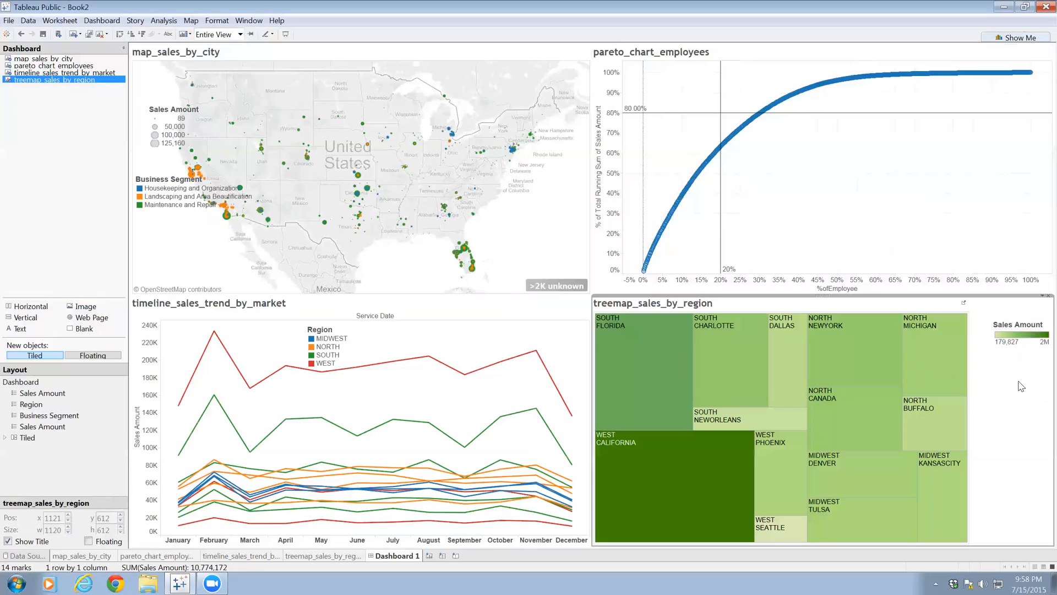
pyautogui.click(238, 35)
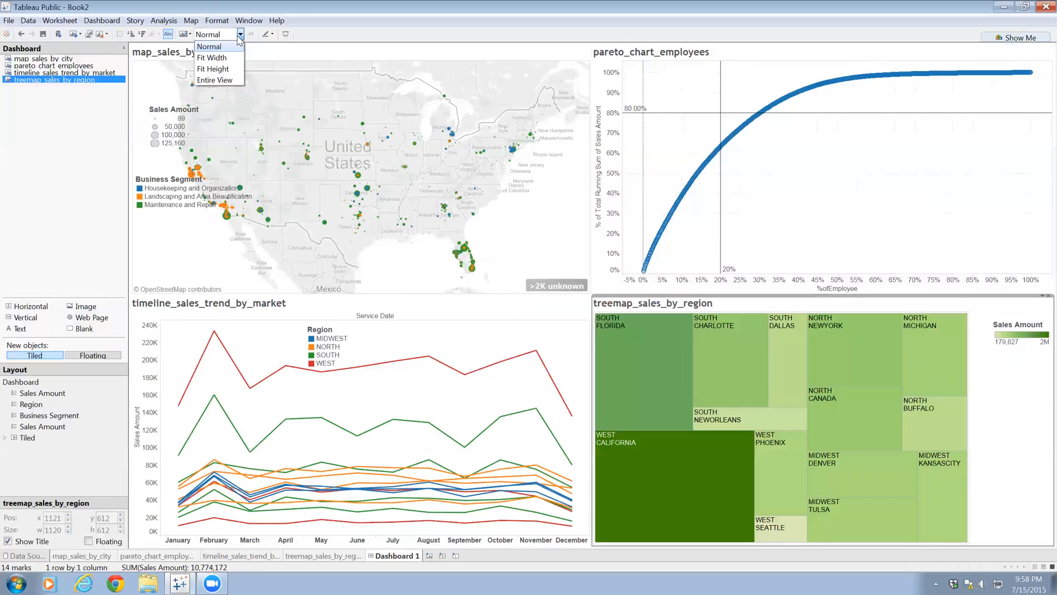
pyautogui.click(226, 82)
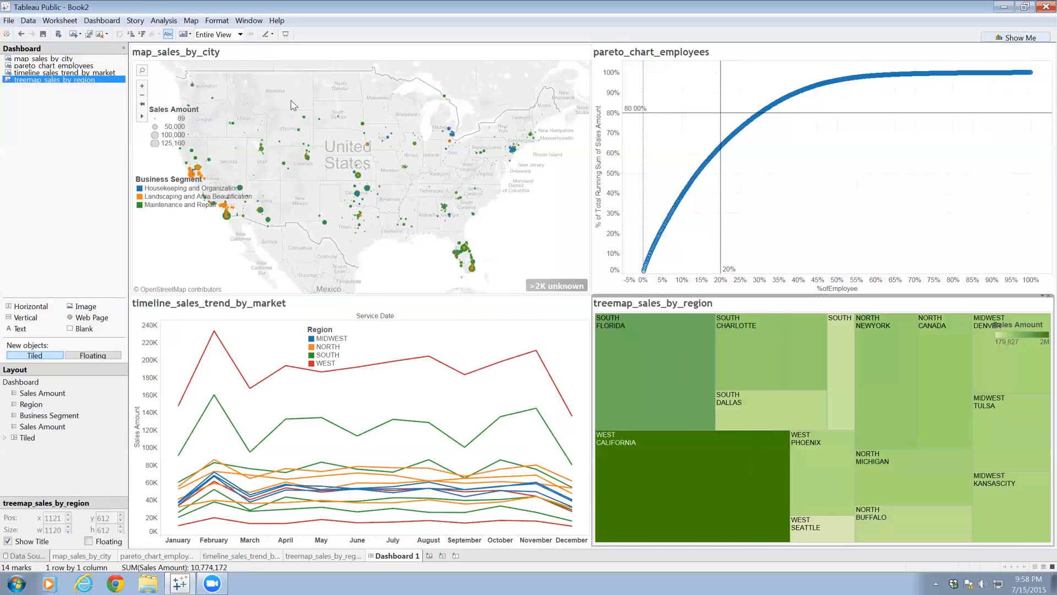
pyautogui.click(999, 325)
pyautogui.moveTo(1019, 317); pyautogui.dragTo(795, 336)
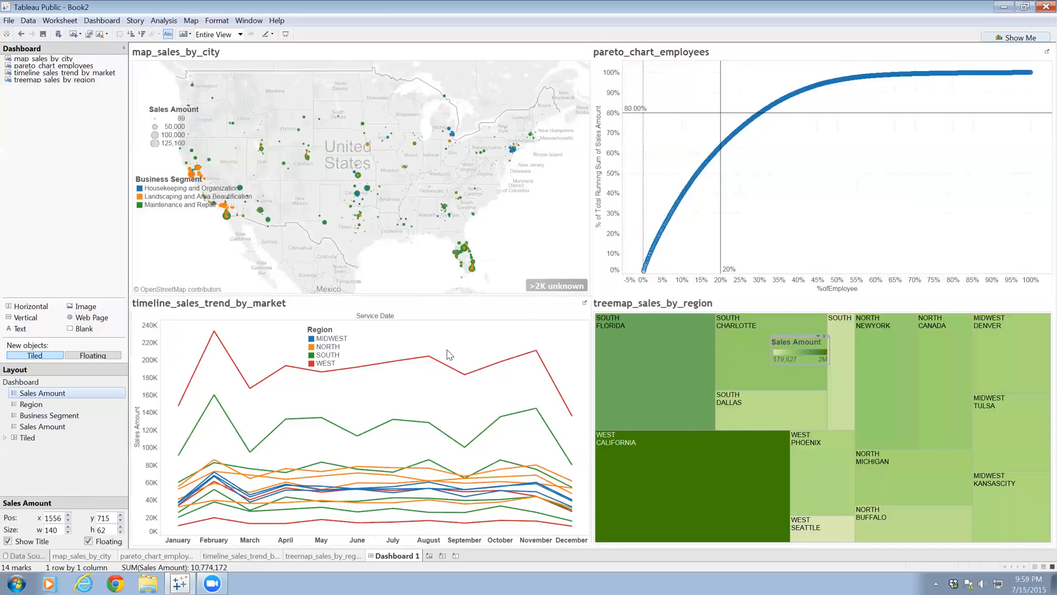
# Use the timeline_sales_trend_by_market and treemap_sales_by_region sheets as filters for the dashboard.
pyautogui.click(551, 312)
pyautogui.click(581, 298)
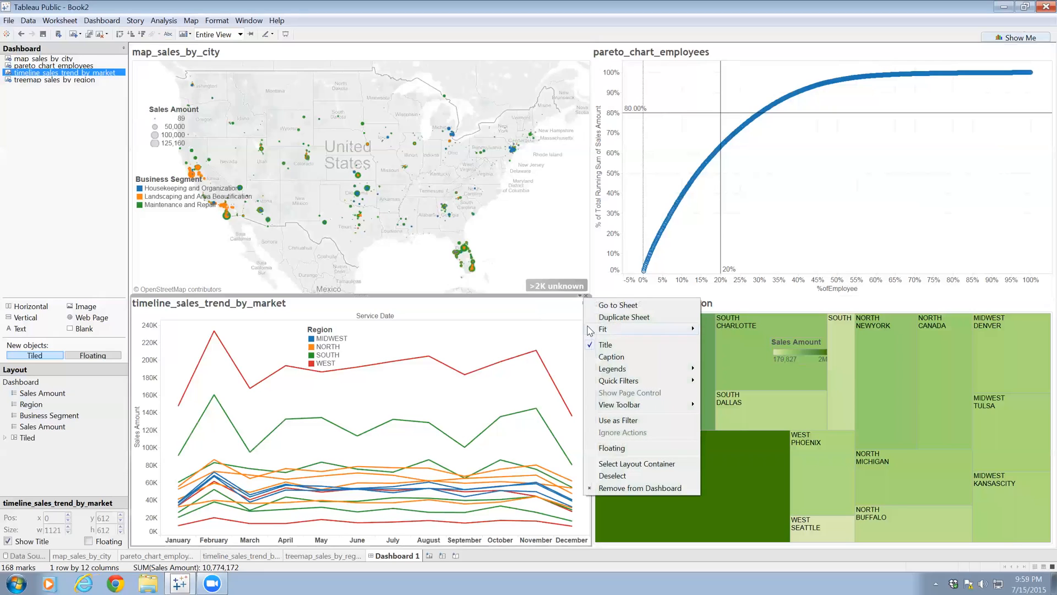
pyautogui.click(614, 421)
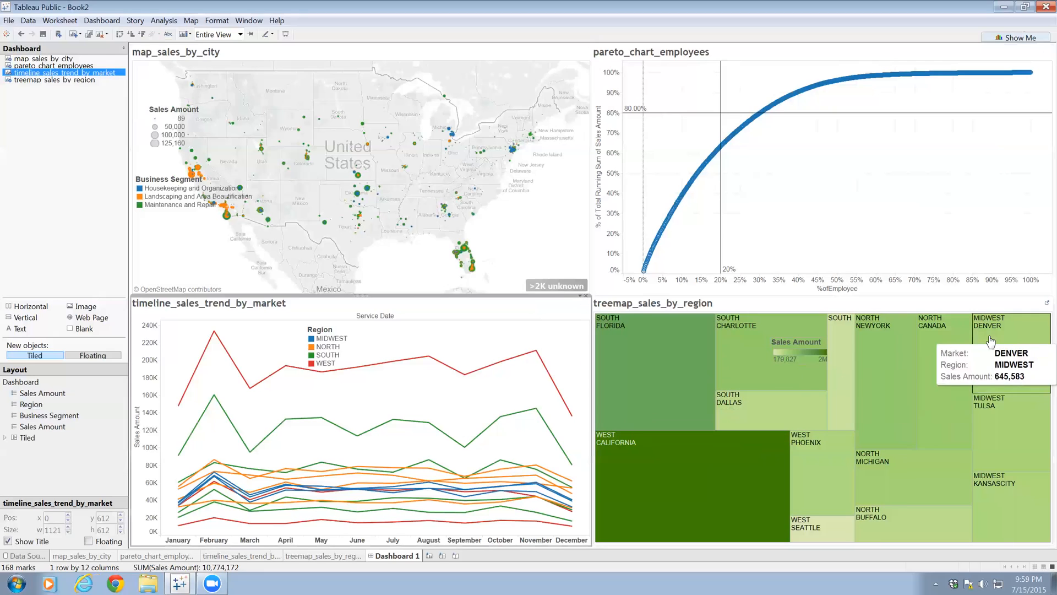
pyautogui.click(977, 306)
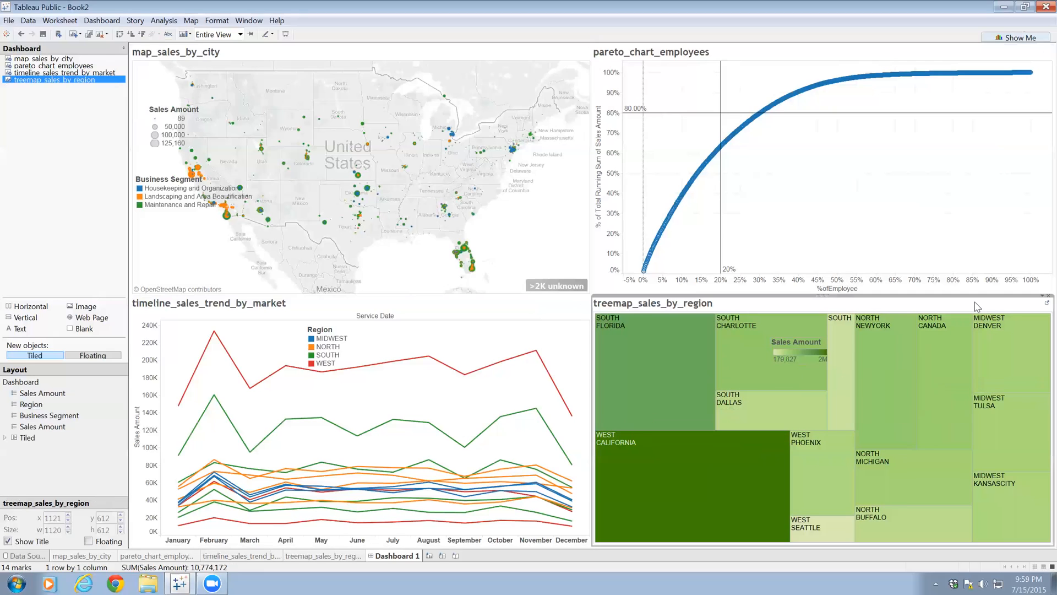
pyautogui.click(1042, 297)
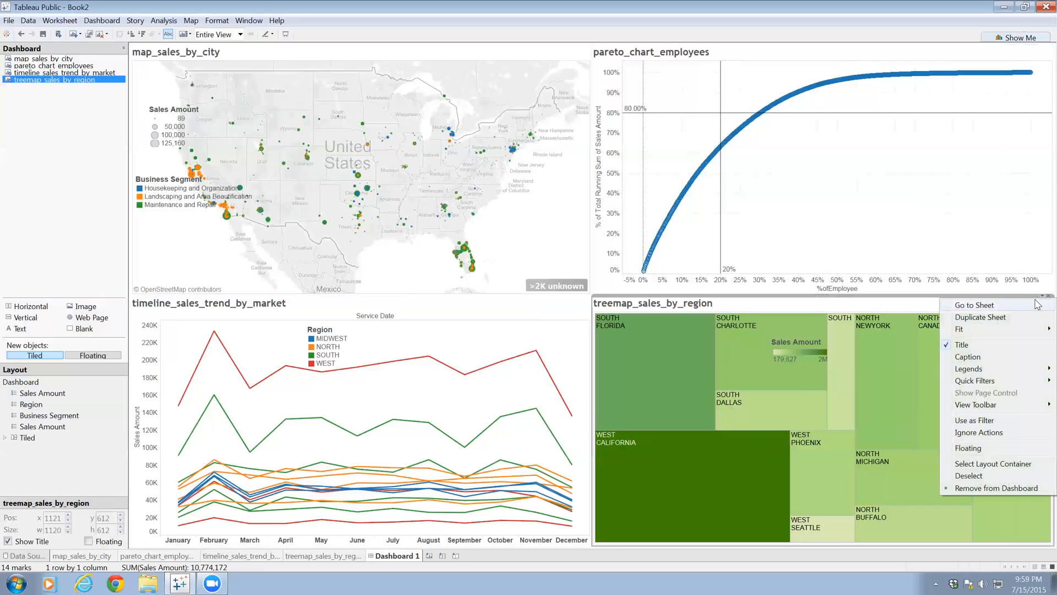
pyautogui.click(988, 426)
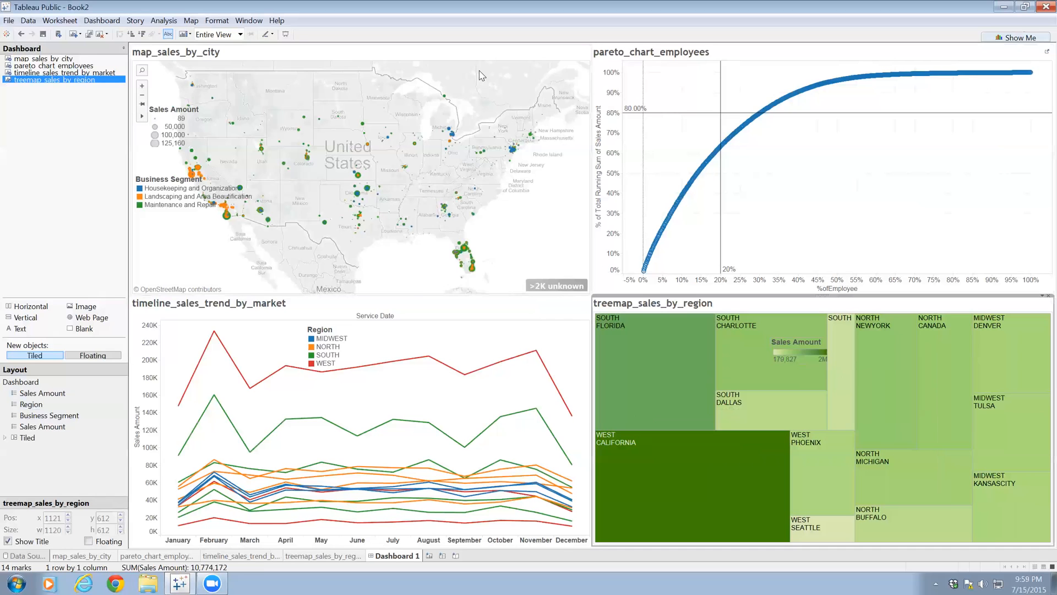
# Test the treemap filter by selecting its NORTH MICHIGAN, SOUTH FLORIDA and SOUTH DALLAS blocks one after another.
pyautogui.click(511, 361)
pyautogui.click(511, 362)
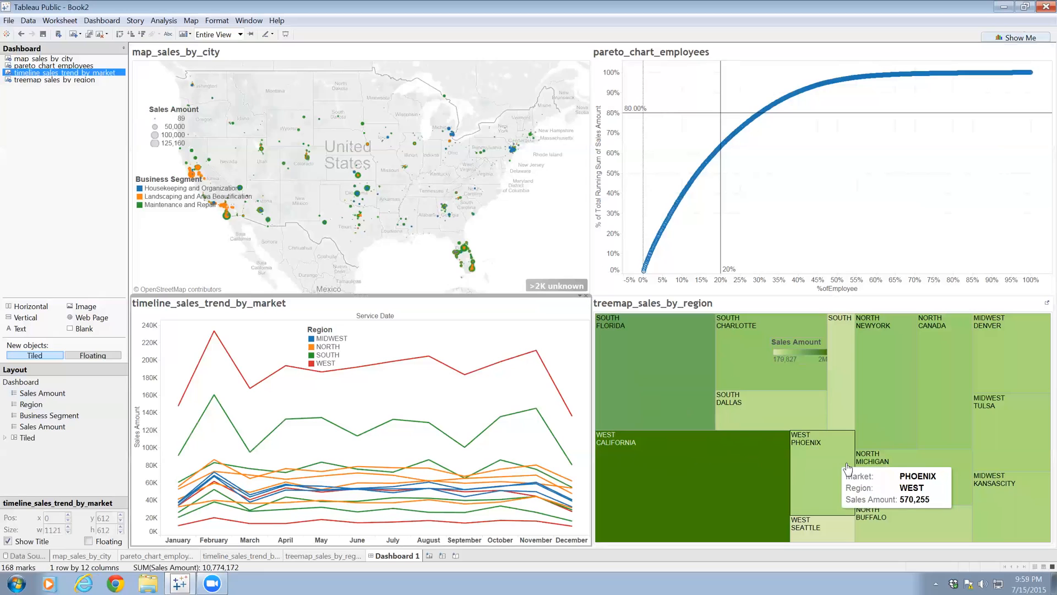
pyautogui.click(875, 468)
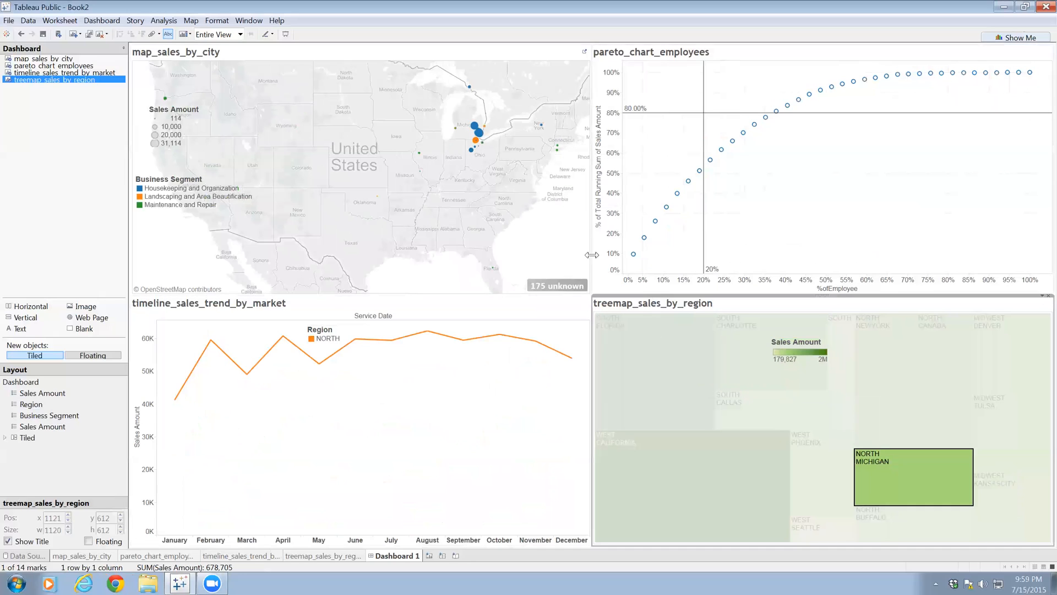
pyautogui.click(568, 256)
pyautogui.click(653, 322)
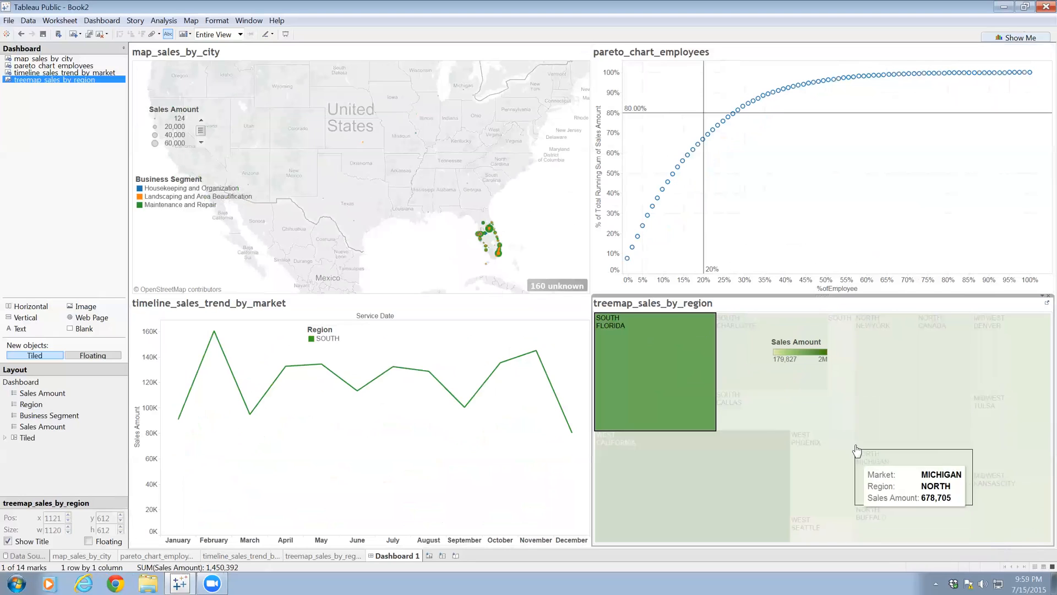
pyautogui.doubleClick(981, 310)
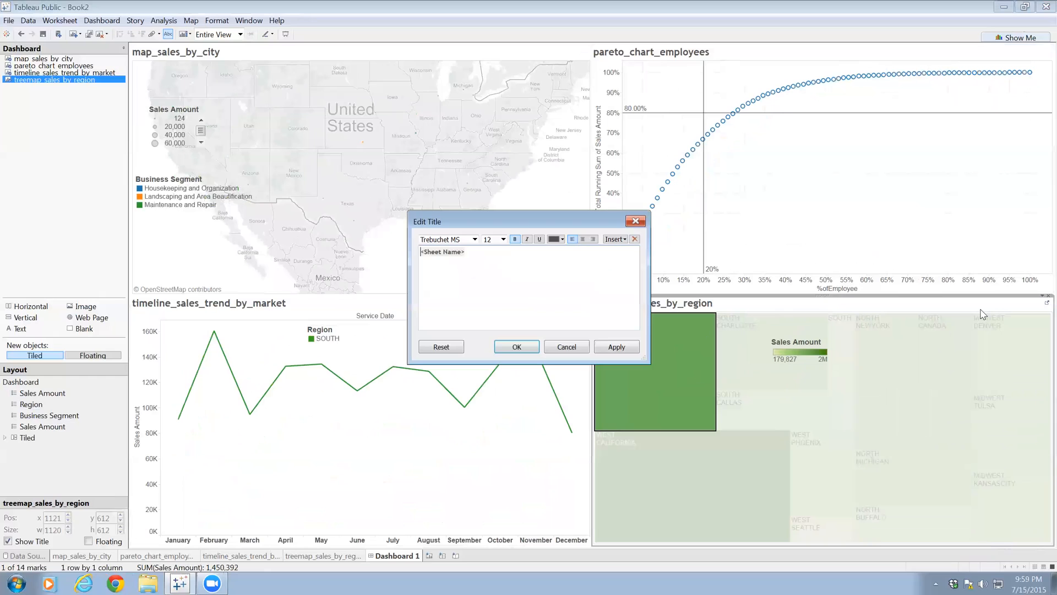
pyautogui.click(567, 347)
pyautogui.click(544, 443)
pyautogui.click(577, 269)
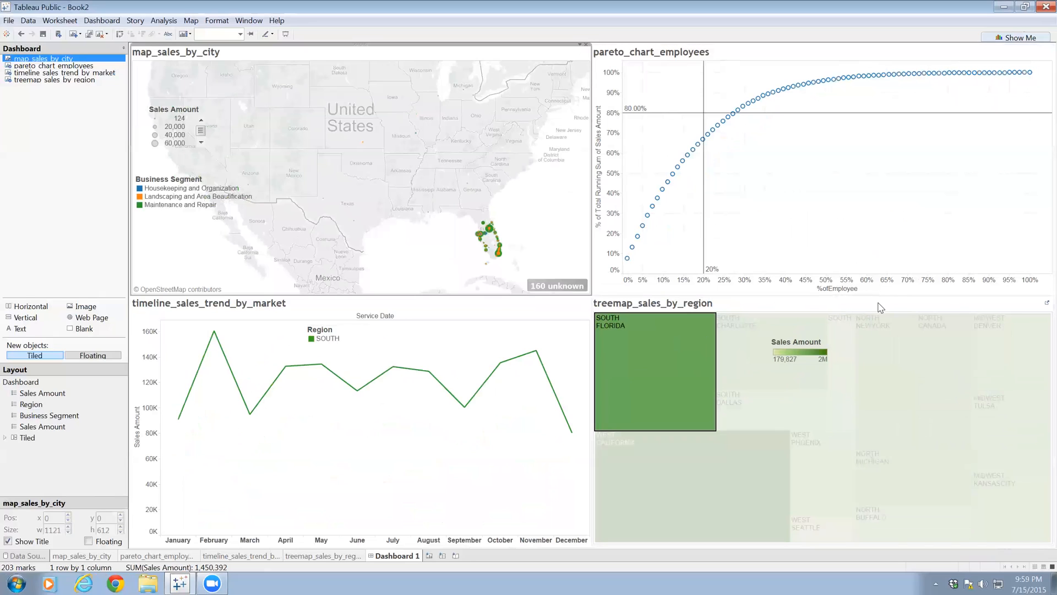
pyautogui.click(737, 407)
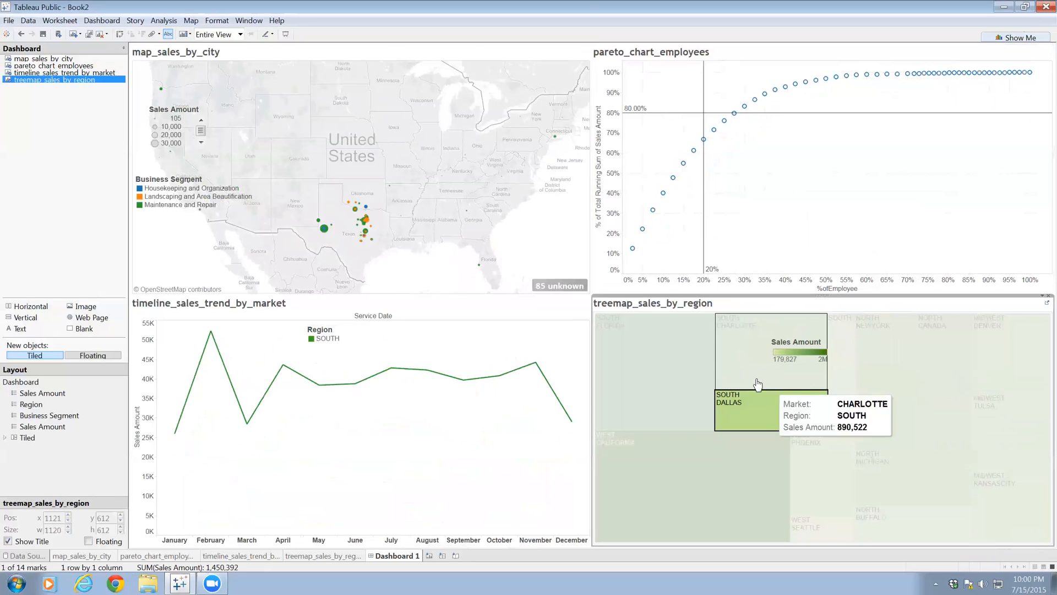
# Set the treemap's fit to Normal and clear its market selection using the blank space beside it.
pyautogui.click(240, 34)
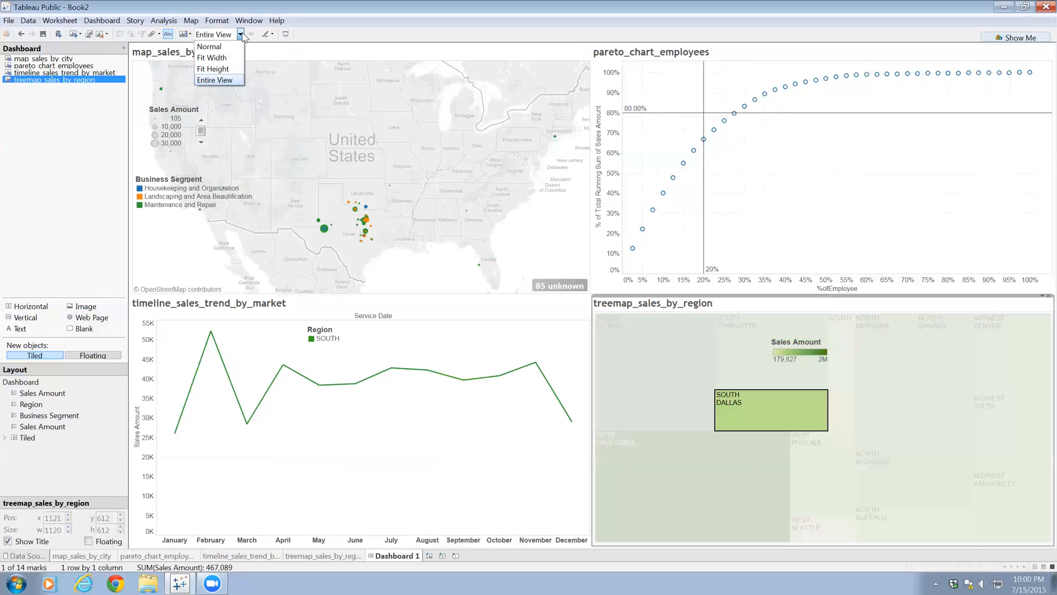
pyautogui.click(209, 47)
pyautogui.click(1012, 382)
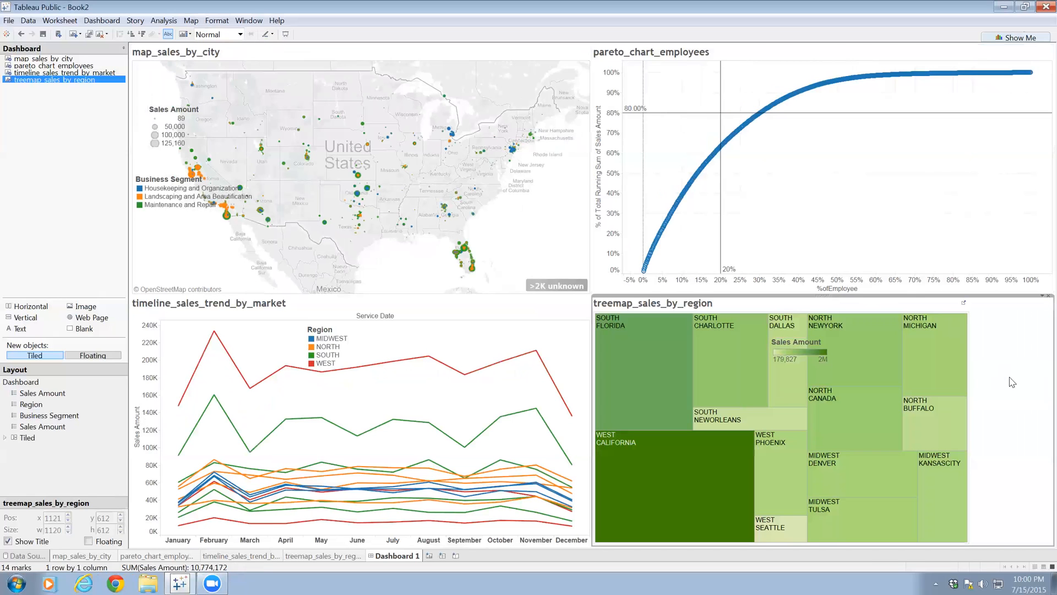
pyautogui.moveTo(967, 355)
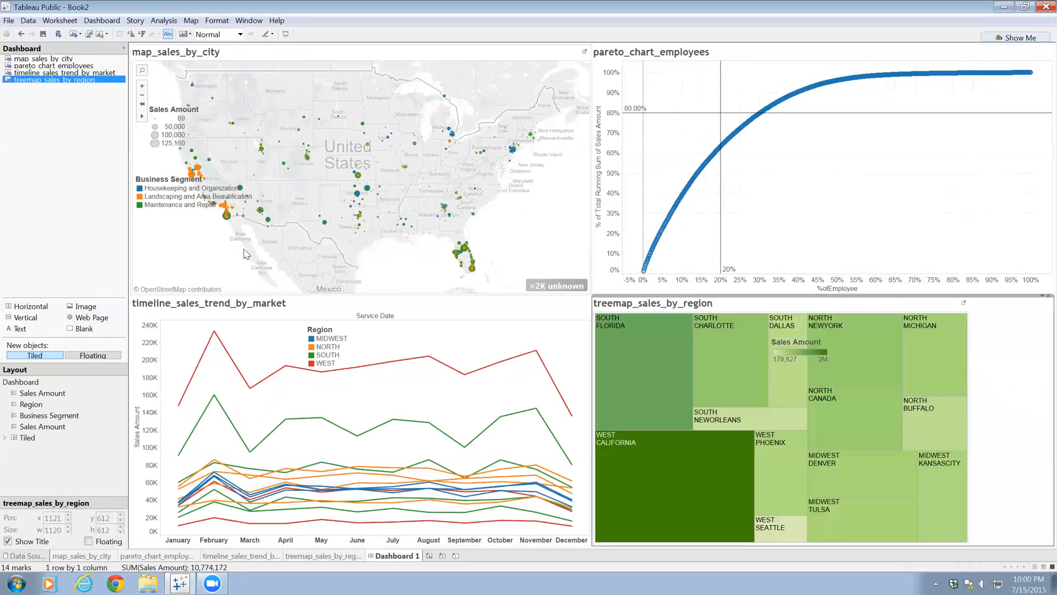
# Start saving the workbook to Tableau Public as a new copy and sign in with the account e-mail and password.
pyautogui.click(9, 20)
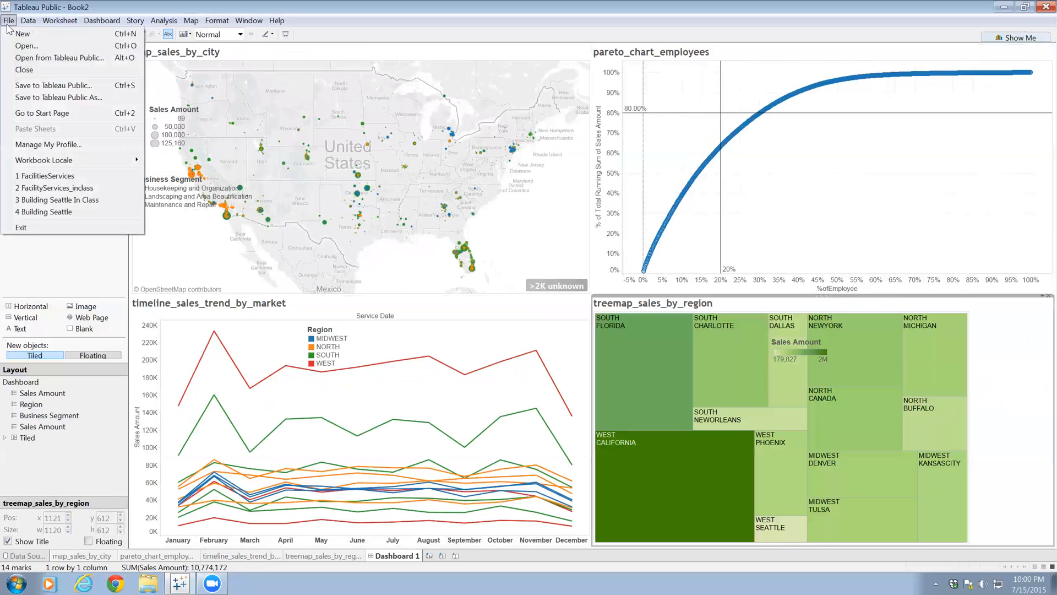
pyautogui.click(30, 97)
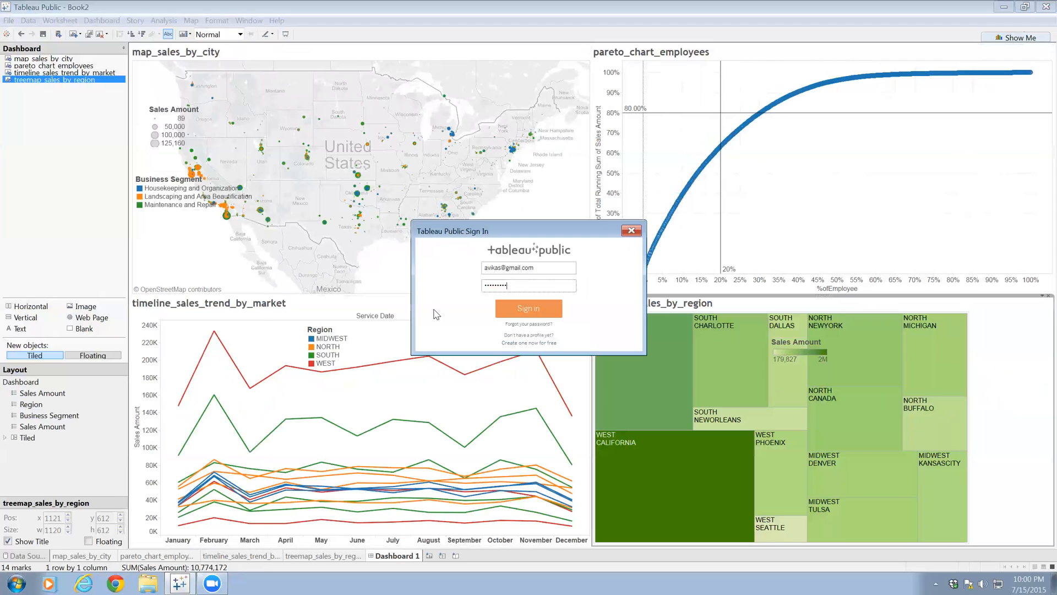
pyautogui.press('Return')
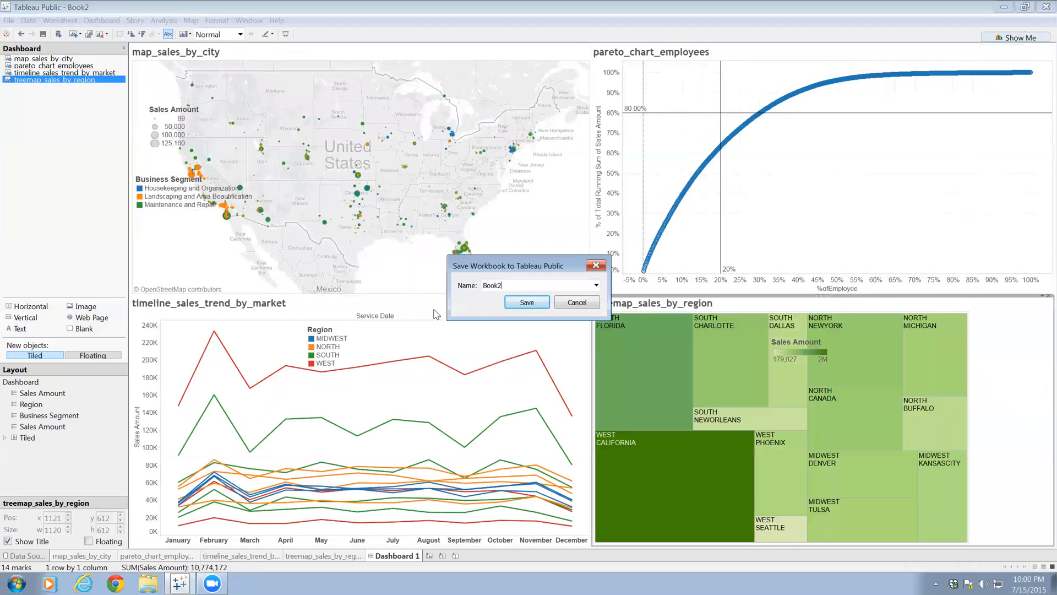
# Name the workbook Facility_Services_video and save it to Tableau Public.
pyautogui.press('BackSpace')
pyautogui.press('BackSpace')
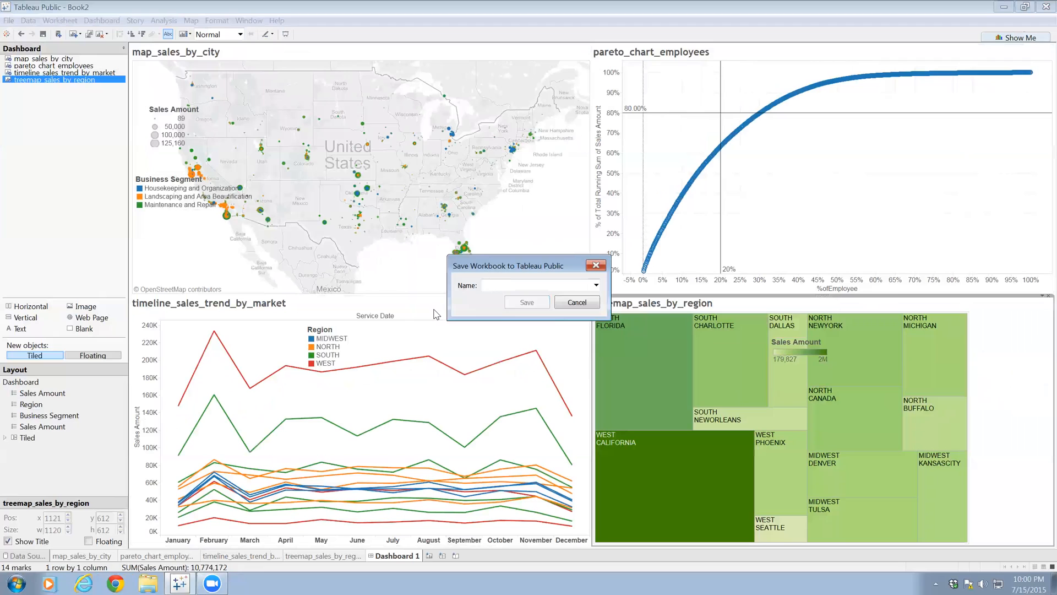
pyautogui.write('Facility_Services_video')
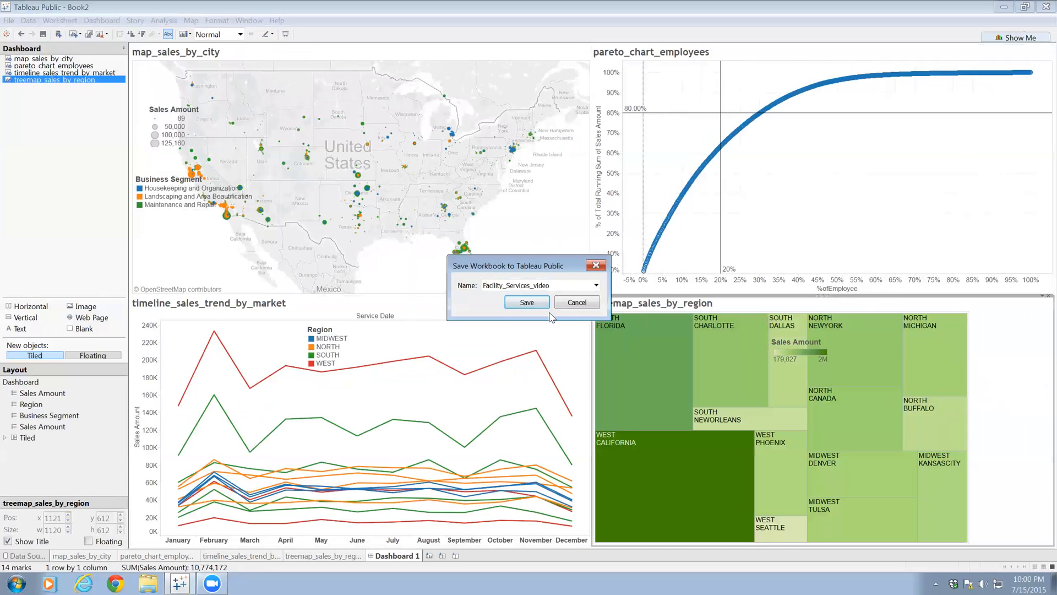
pyautogui.click(527, 306)
pyautogui.click(545, 304)
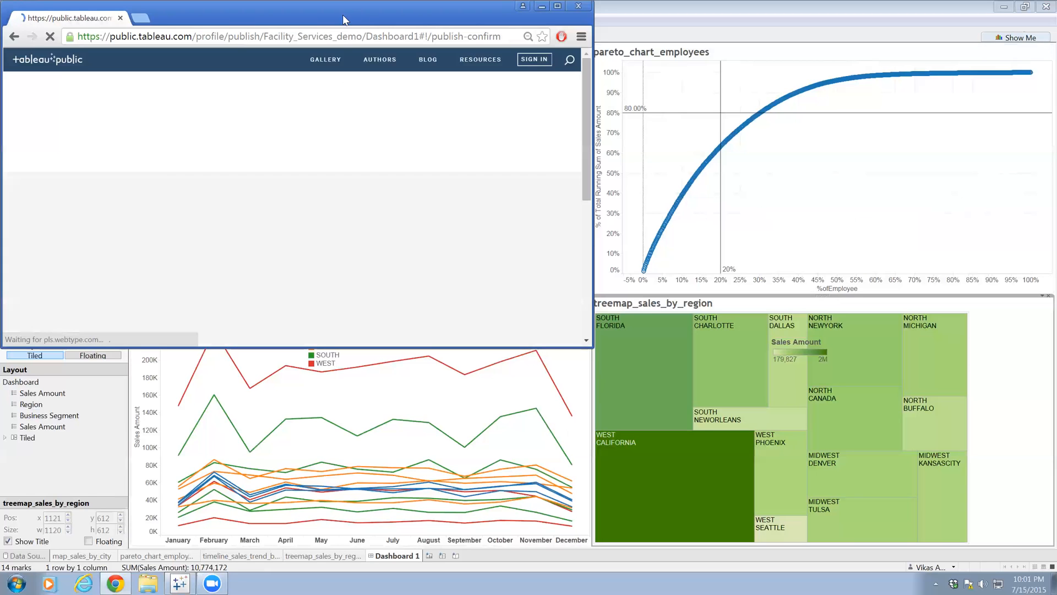
# Maximize the browser window holding the published dashboard and dismiss the save-complete notice.
pyautogui.moveTo(342, 14); pyautogui.dragTo(536, 97)
pyautogui.click(672, 94)
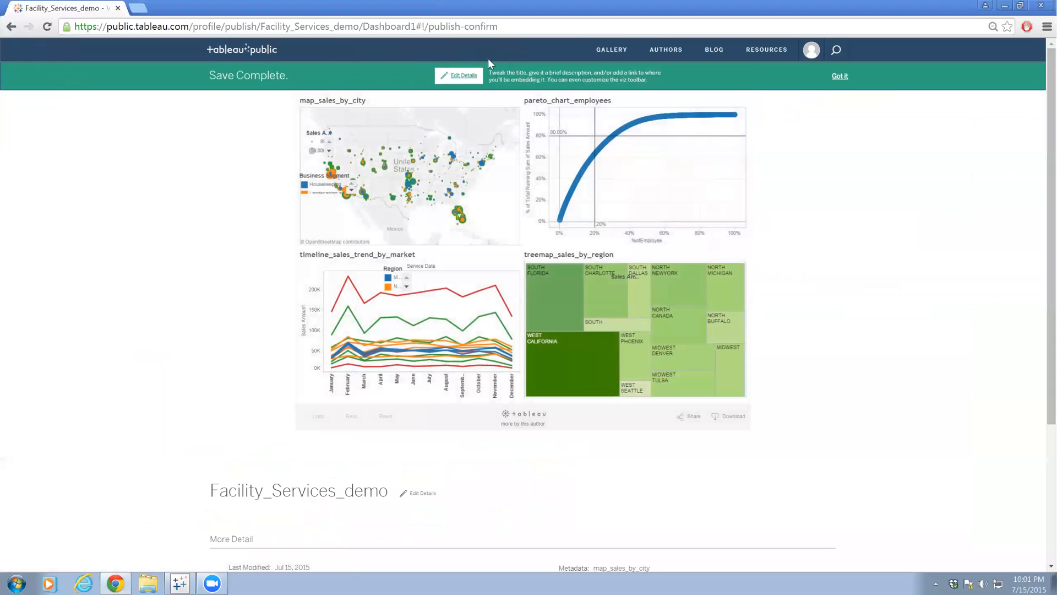
pyautogui.click(840, 77)
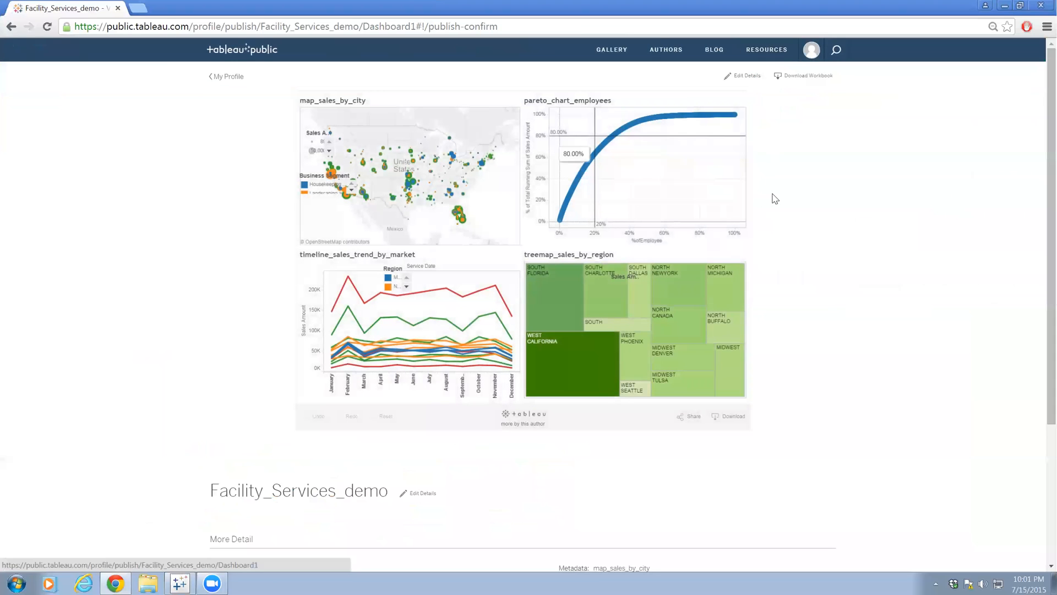
# Test the published treemap filter with SOUTH FLORIDA, WEST CALIFORNIA and MIDWEST DENVER, and clear the selection.
pyautogui.click(543, 314)
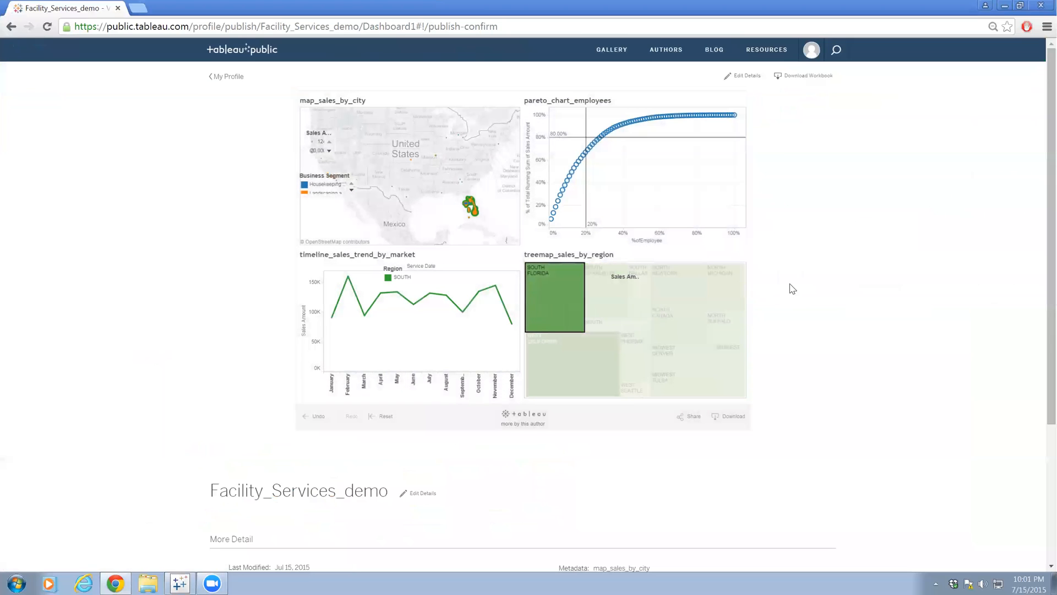
pyautogui.doubleClick(733, 257)
pyautogui.moveTo(562, 275)
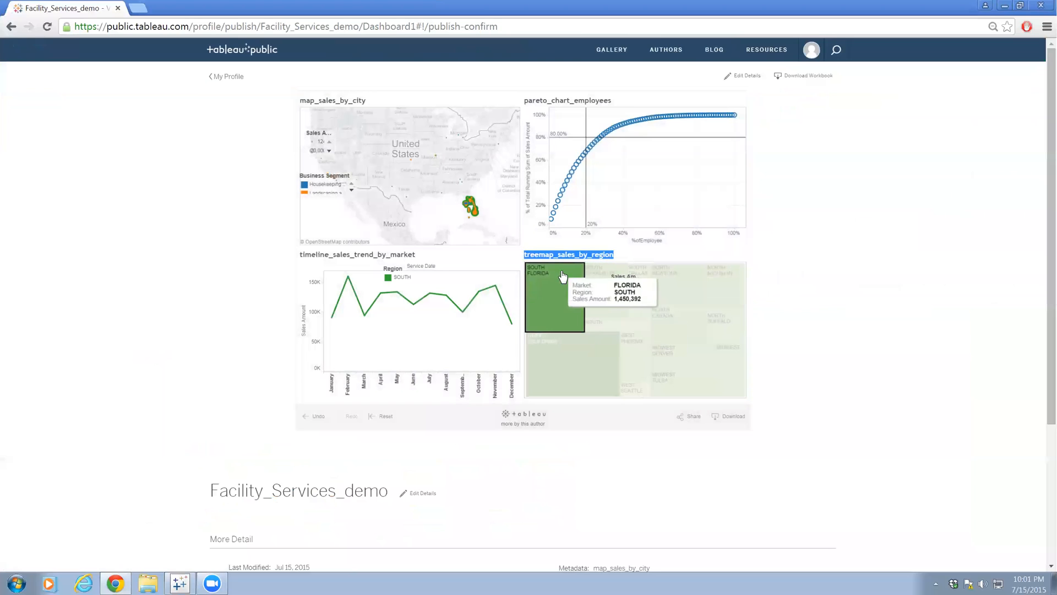
pyautogui.click(567, 349)
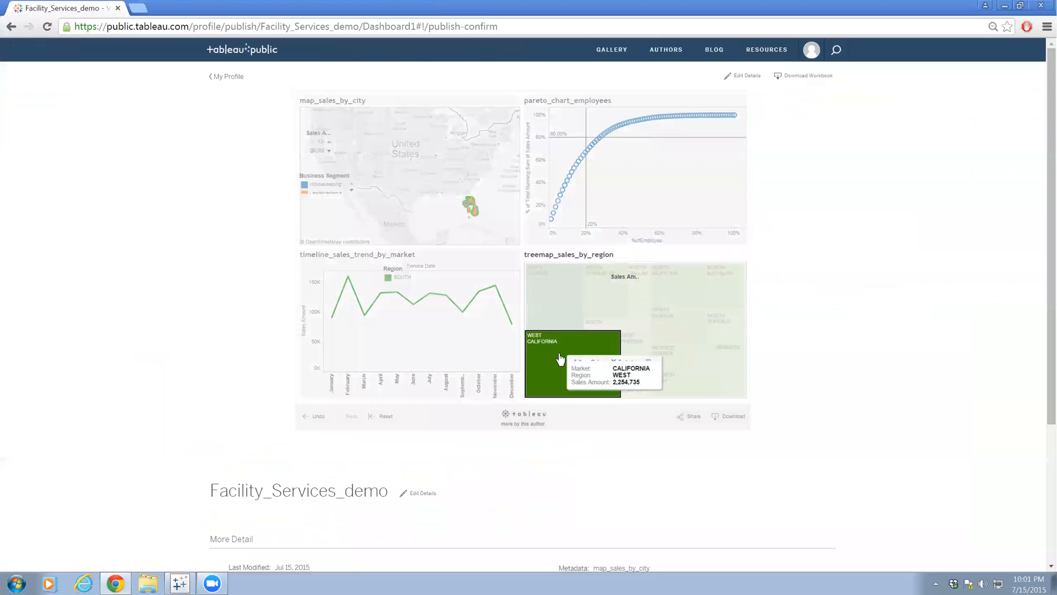
pyautogui.click(666, 372)
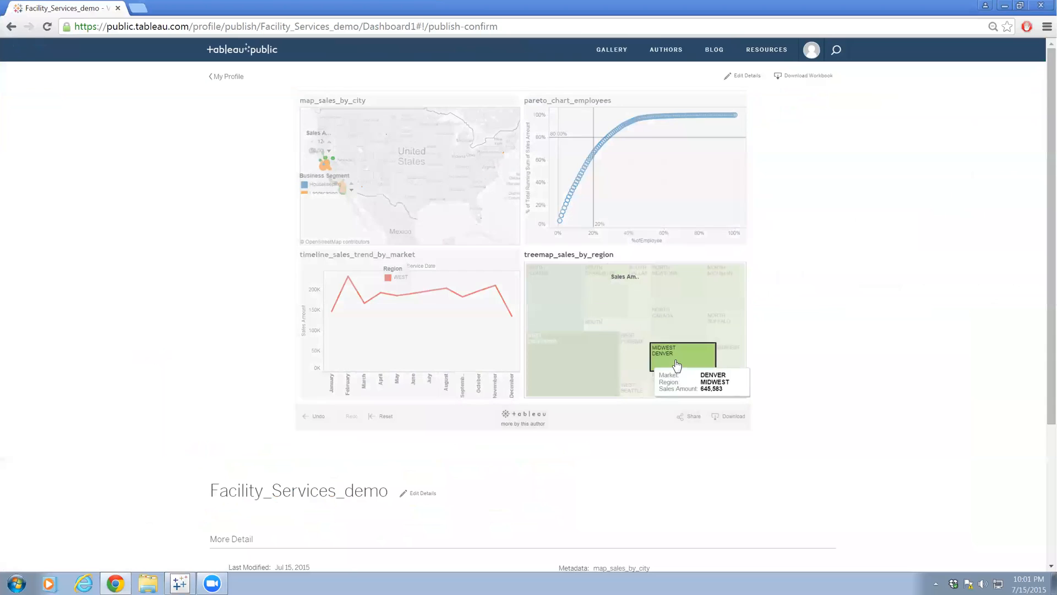
pyautogui.doubleClick(687, 263)
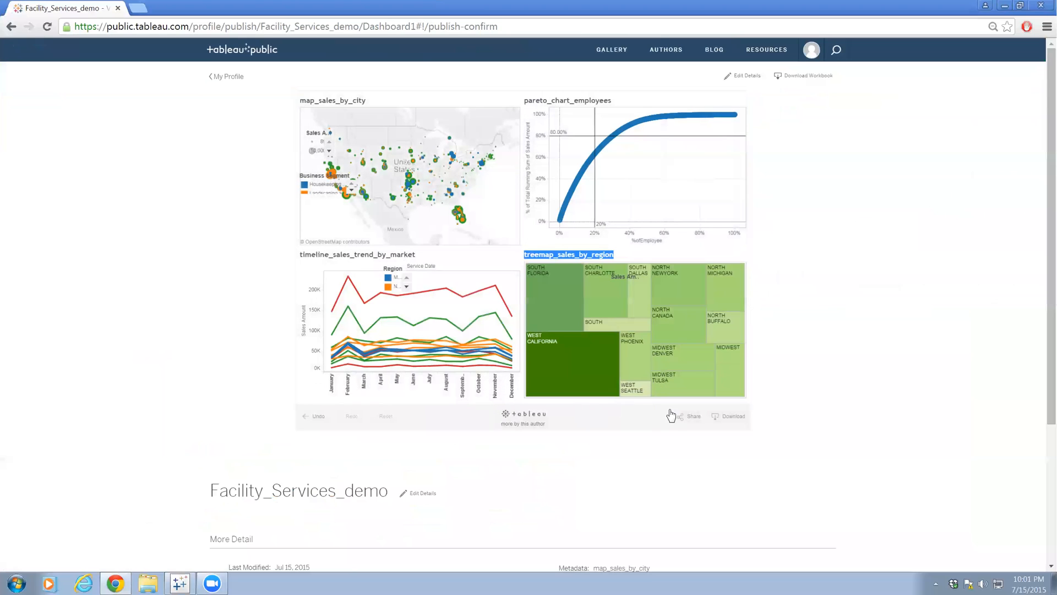
# Open the published dashboard's sharing options, select the whole share link, and close the options again.
pyautogui.moveTo(665, 402)
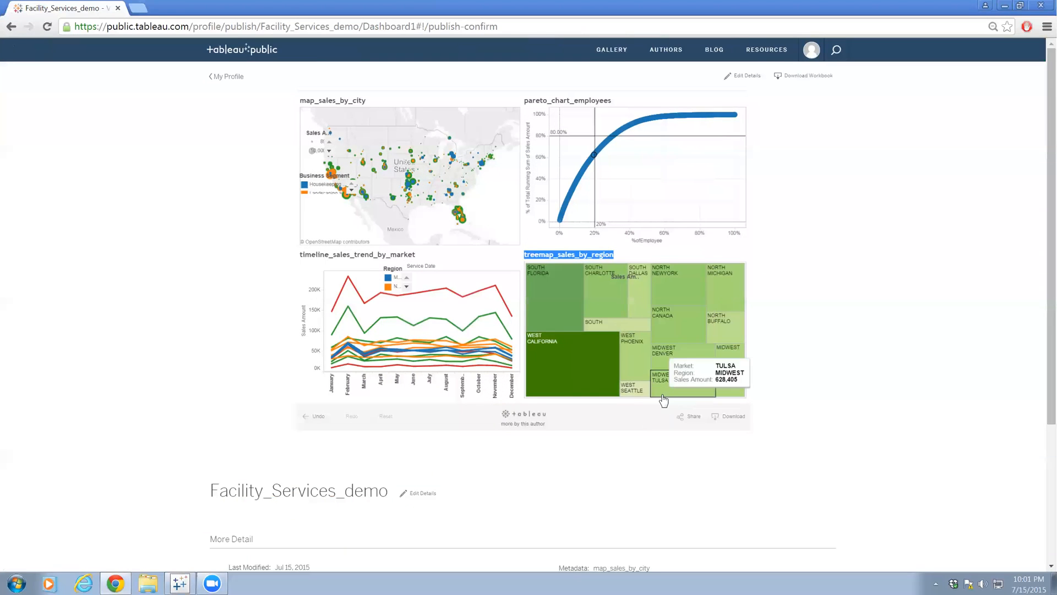
pyautogui.click(689, 416)
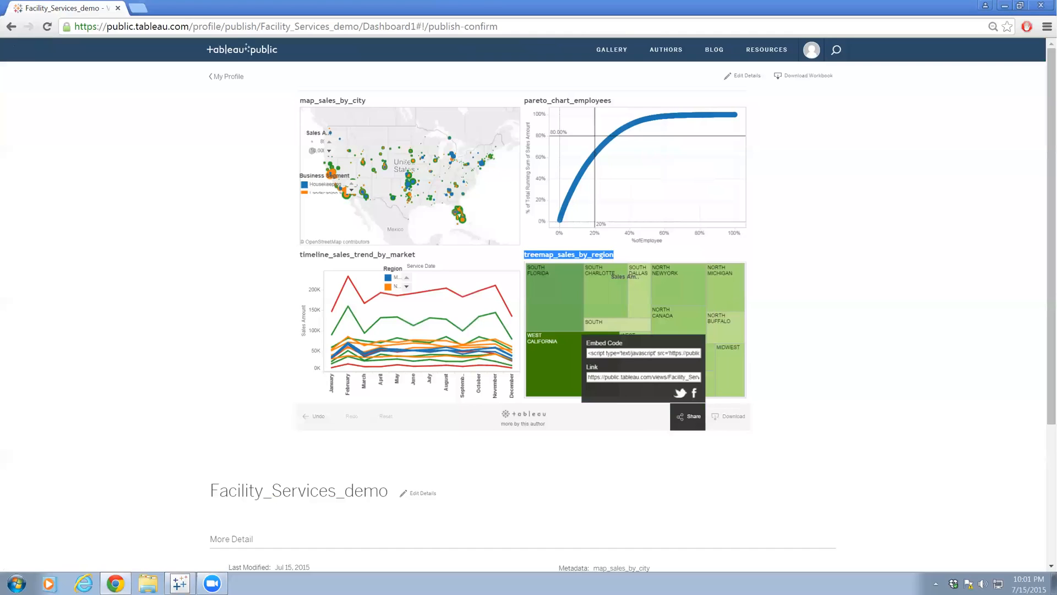
pyautogui.moveTo(588, 377); pyautogui.dragTo(704, 380)
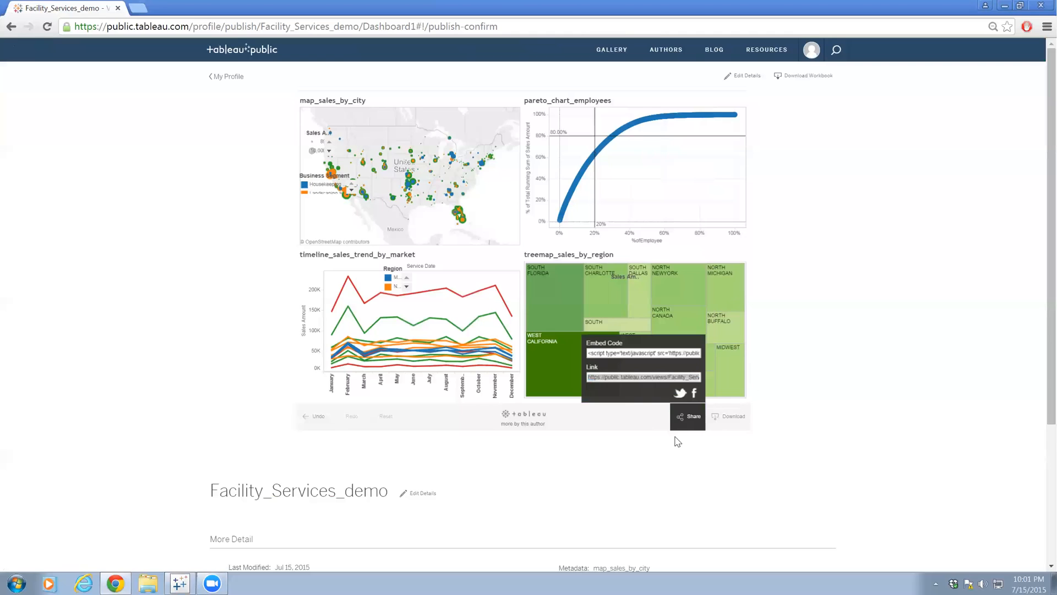
pyautogui.click(692, 428)
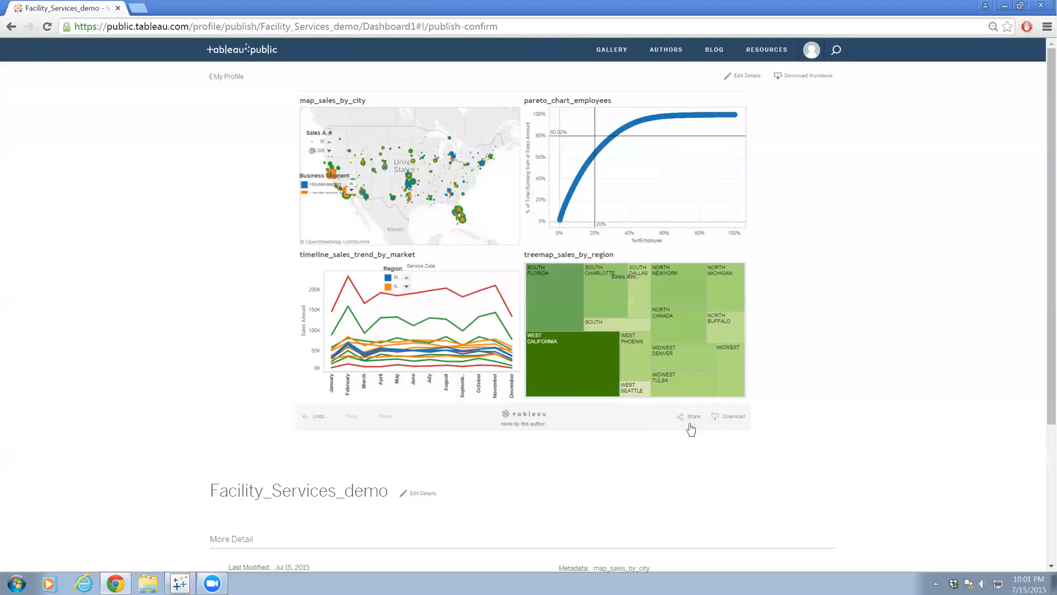
# Download the published dashboard as a Tableau Workbook and reopen the download options.
pyautogui.click(730, 420)
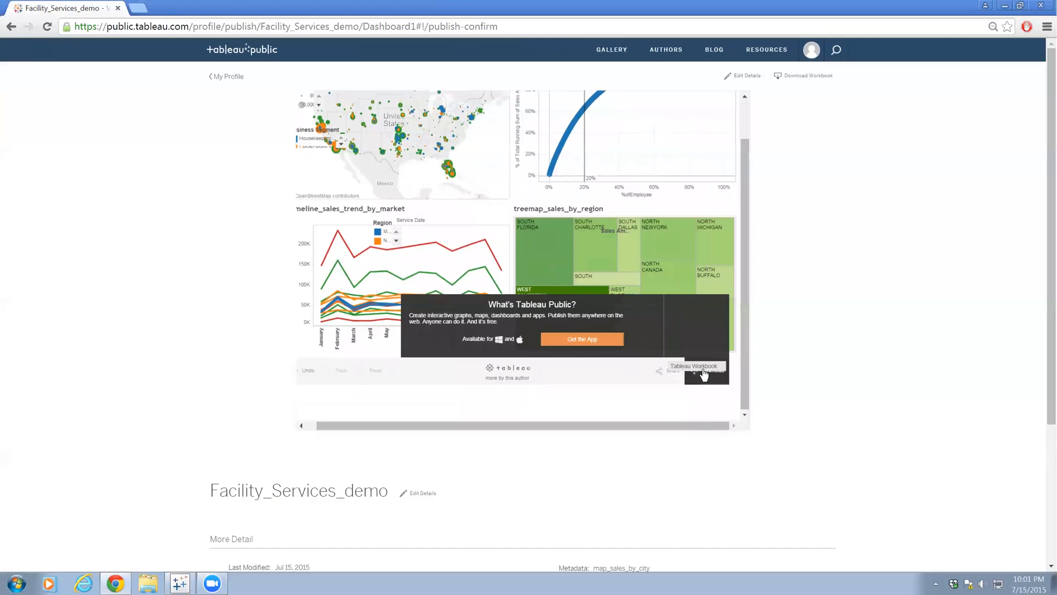
pyautogui.click(705, 370)
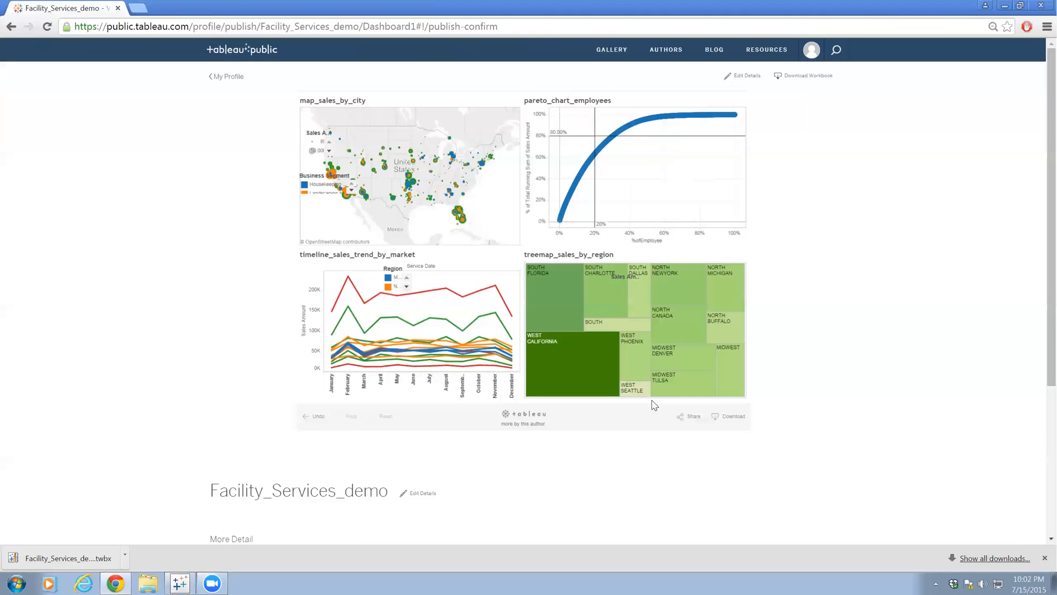
pyautogui.click(731, 417)
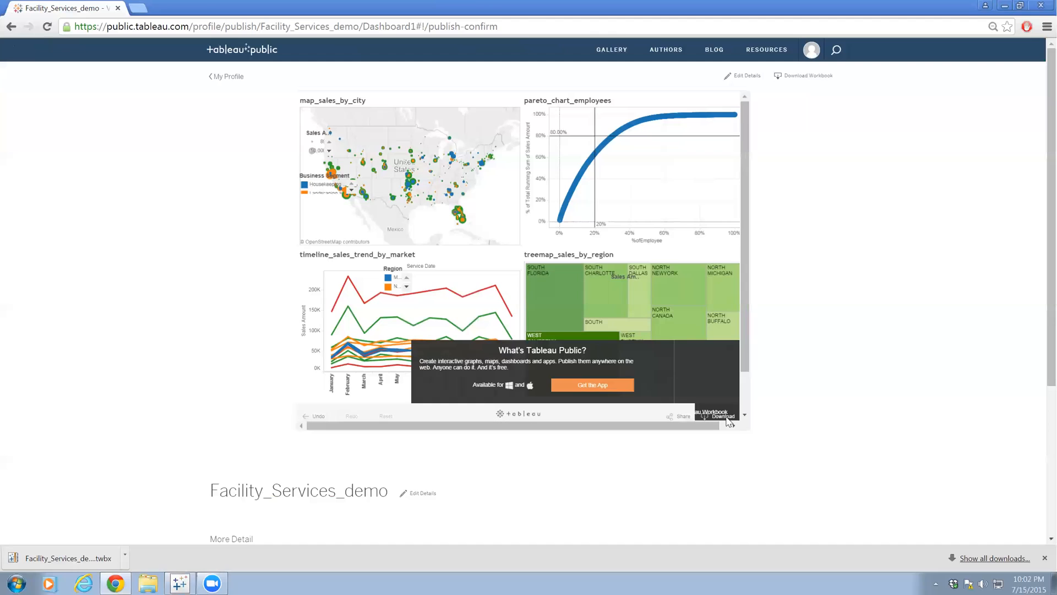
pyautogui.scroll(-1, 730, 421)
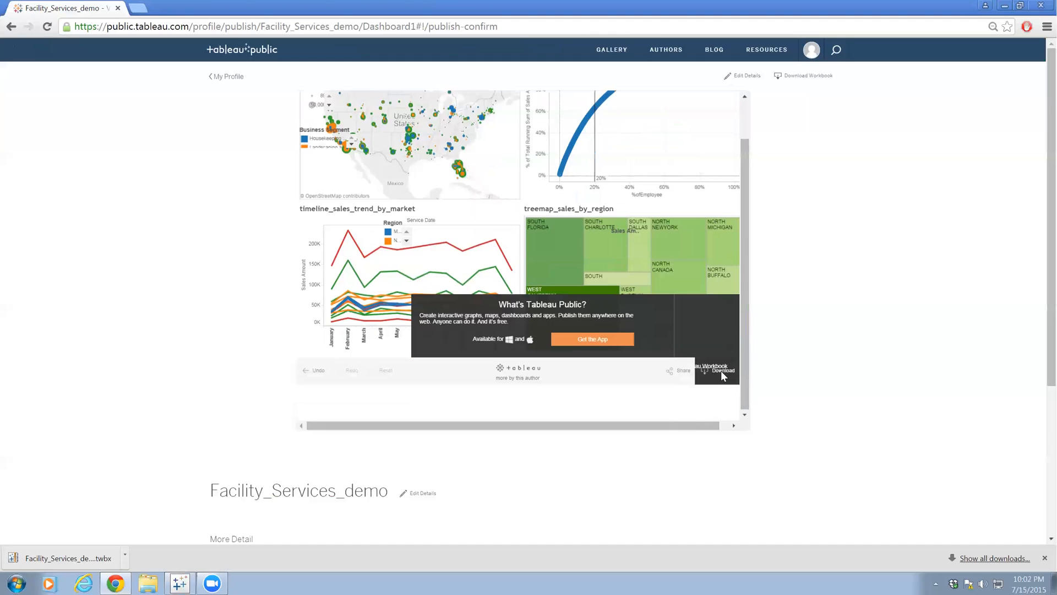
# Export a crosstab from the published dashboard's download options and close the Export Crosstab dialog.
pyautogui.hscroll(1, 459, 321)
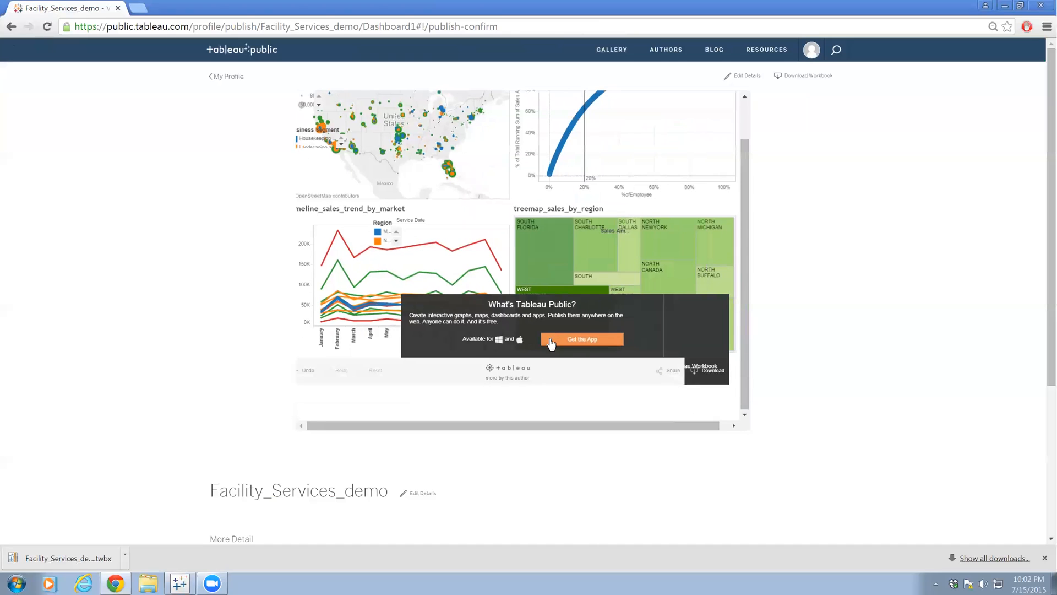
pyautogui.click(700, 387)
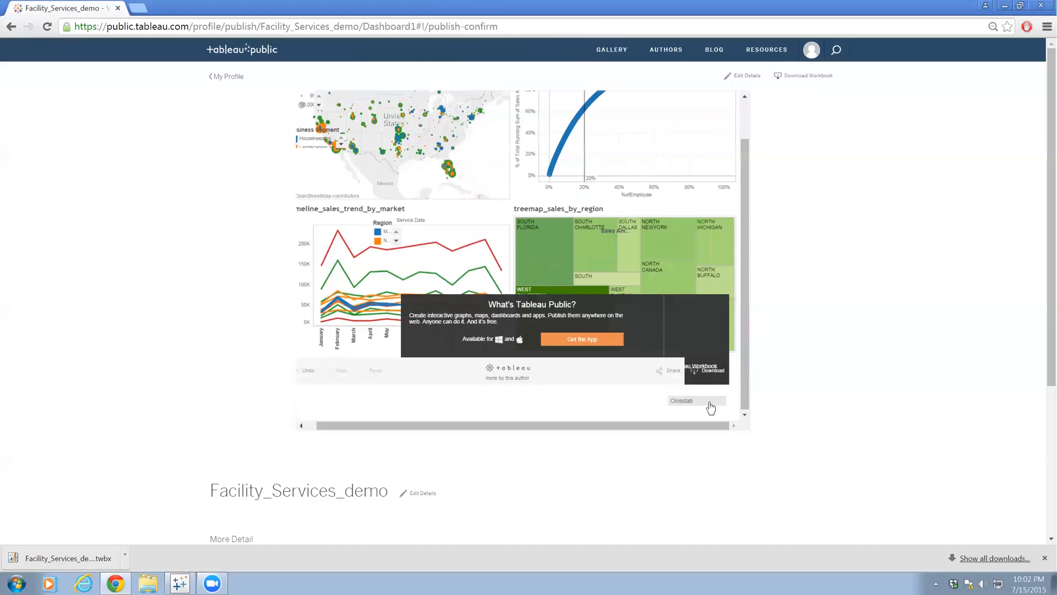
pyautogui.click(707, 403)
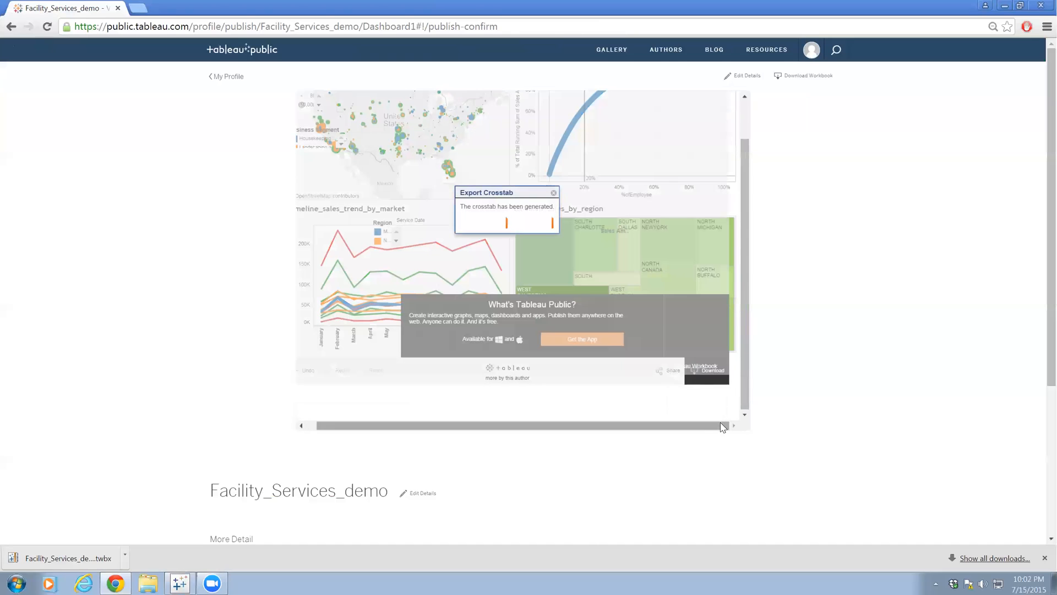
pyautogui.click(554, 193)
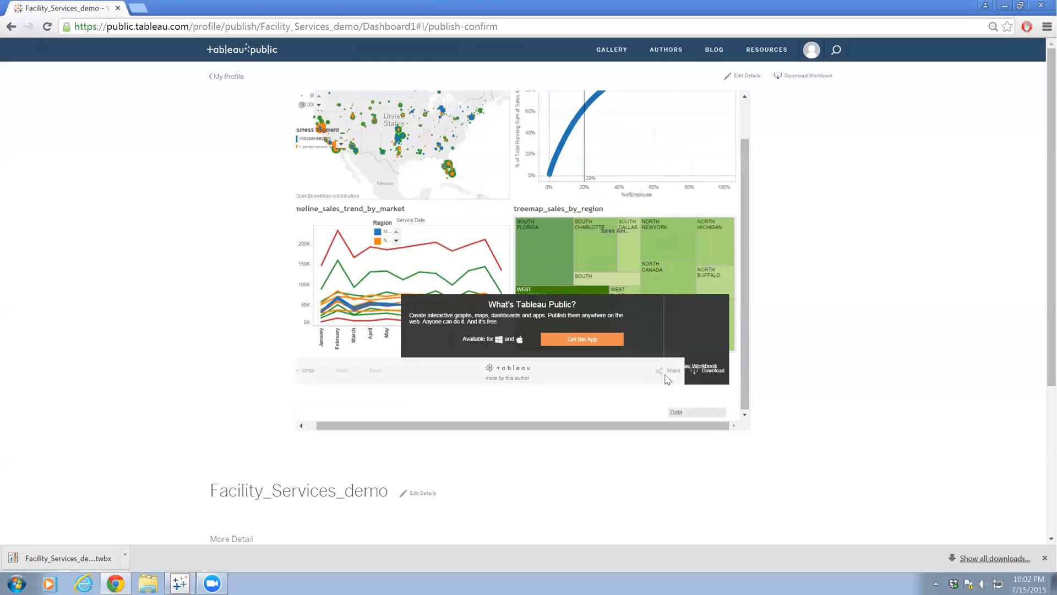
# Download the published dashboard as a Tableau Workbook once more and open the downloaded Facility_Services_demo .twbx files.
pyautogui.click(673, 367)
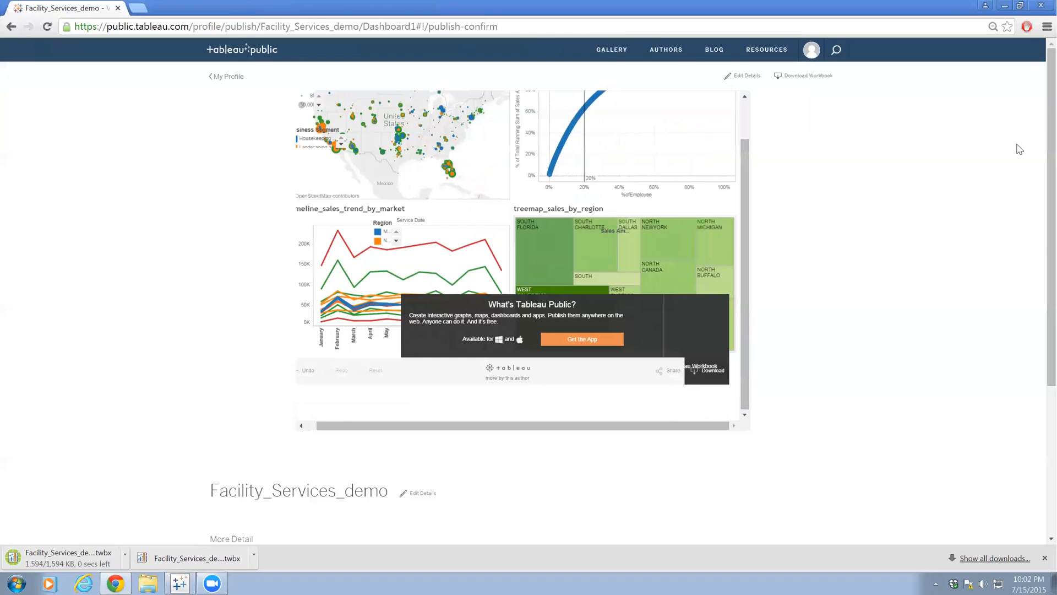
pyautogui.click(187, 558)
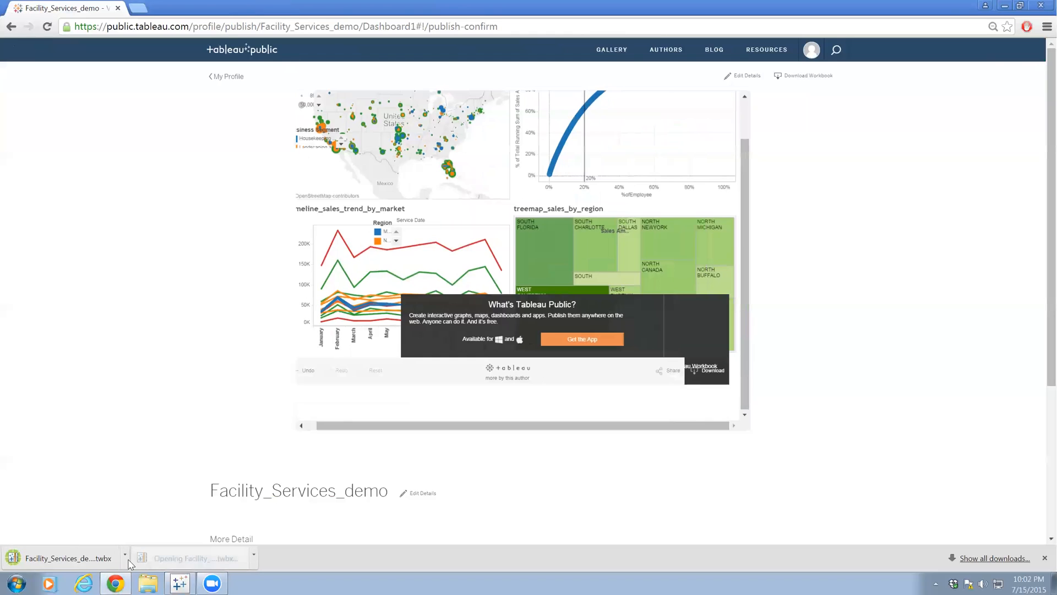
pyautogui.click(86, 558)
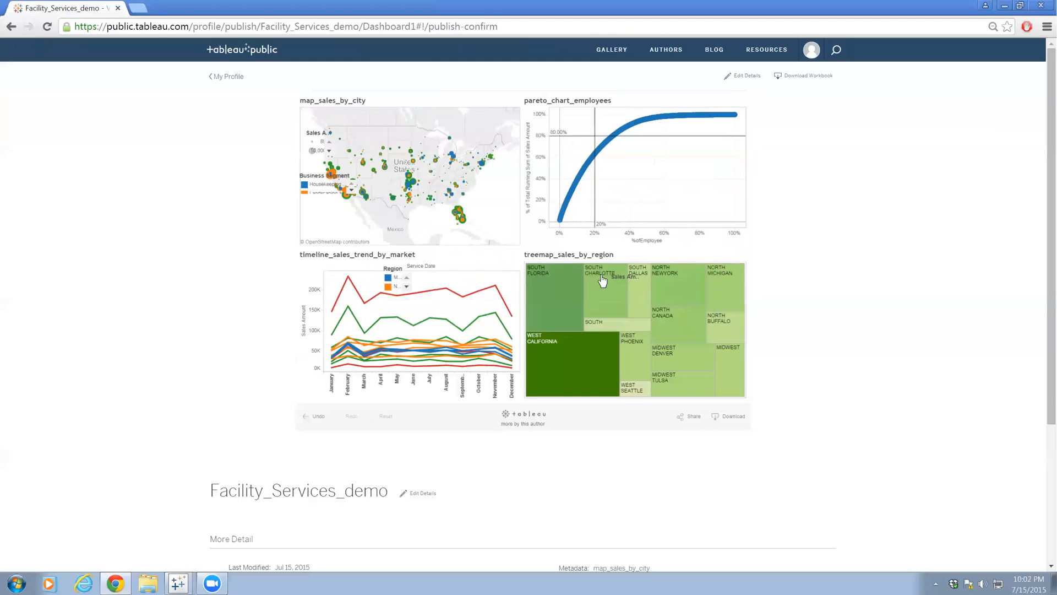
# Review the published dashboard's download and sharing options, and download another copy of the Tableau Workbook.
pyautogui.click(716, 420)
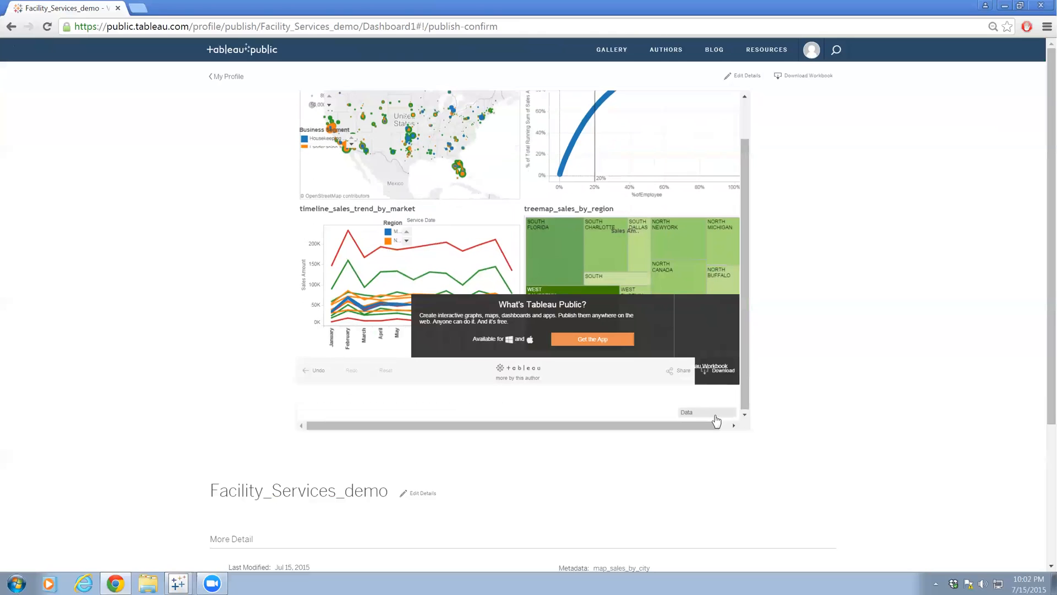
pyautogui.click(607, 256)
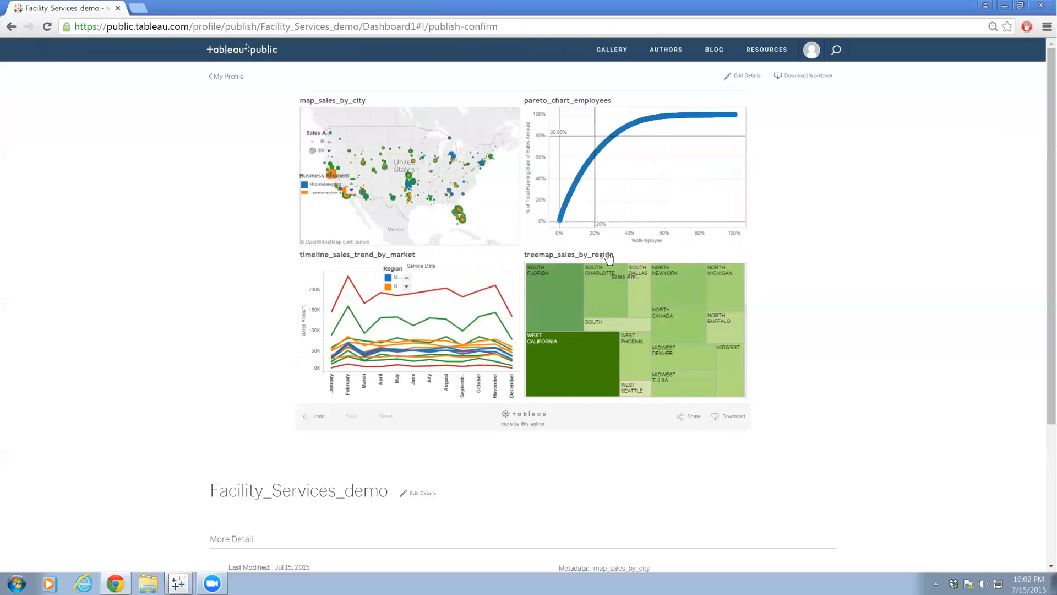
pyautogui.click(697, 417)
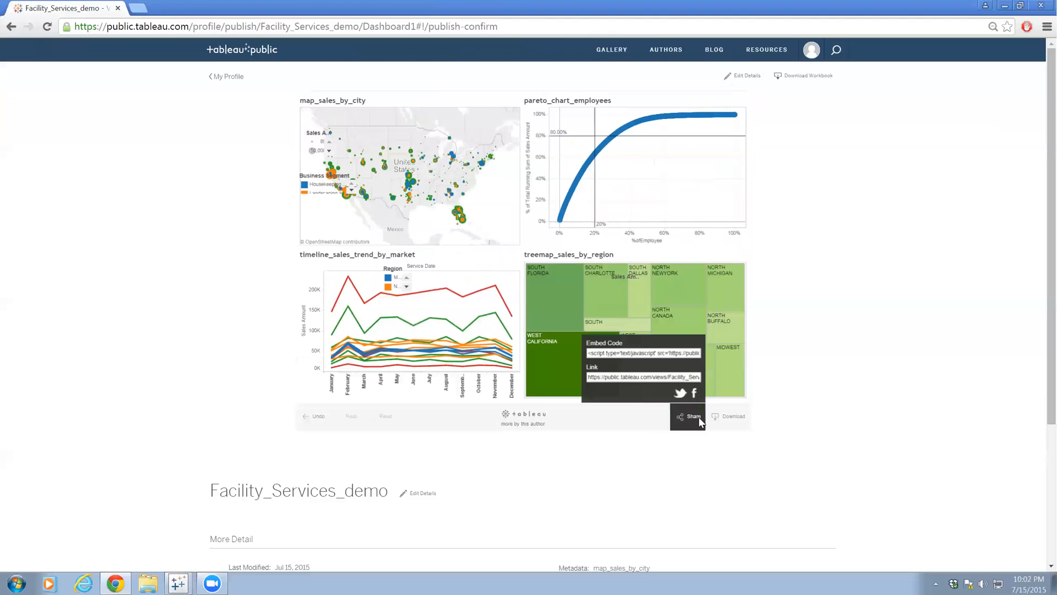
pyautogui.click(727, 418)
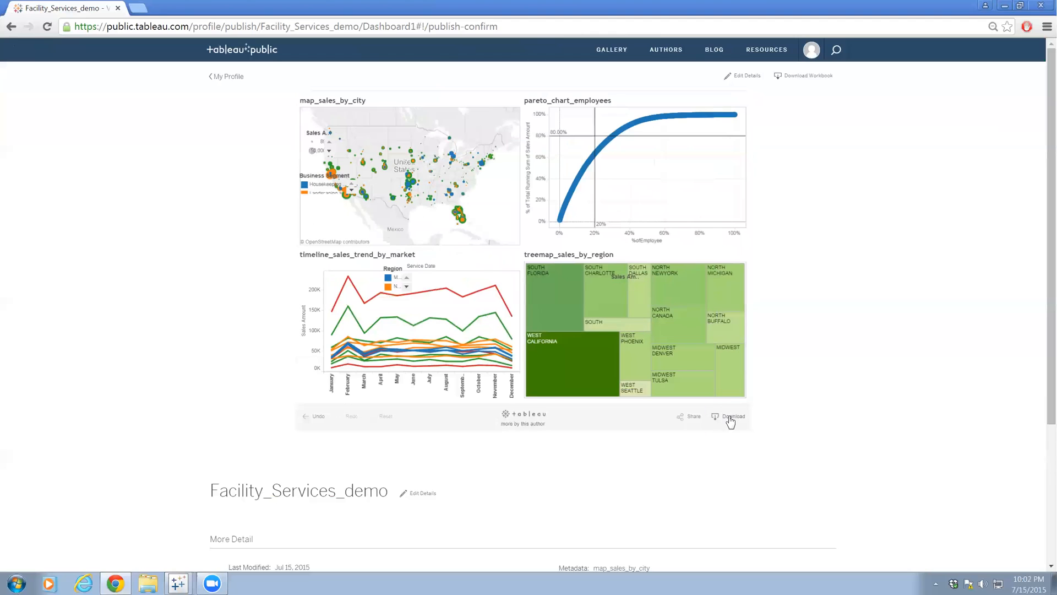
pyautogui.click(730, 420)
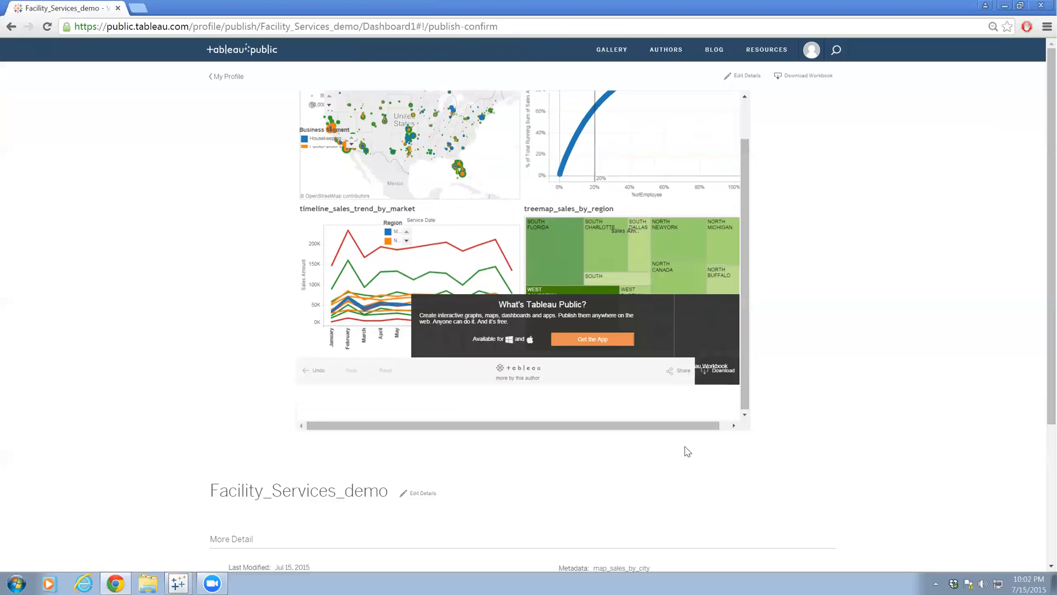
pyautogui.click(715, 368)
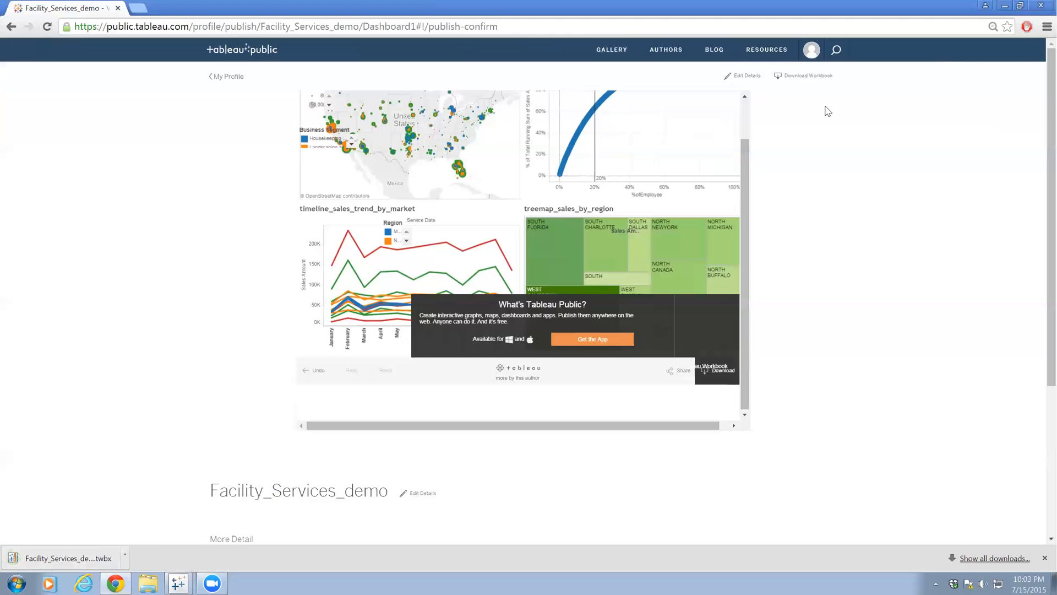
# Close the browser to return to the dashboard in Tableau Public, and bring up the Zoom prompt for ending the meeting.
pyautogui.click(1037, 7)
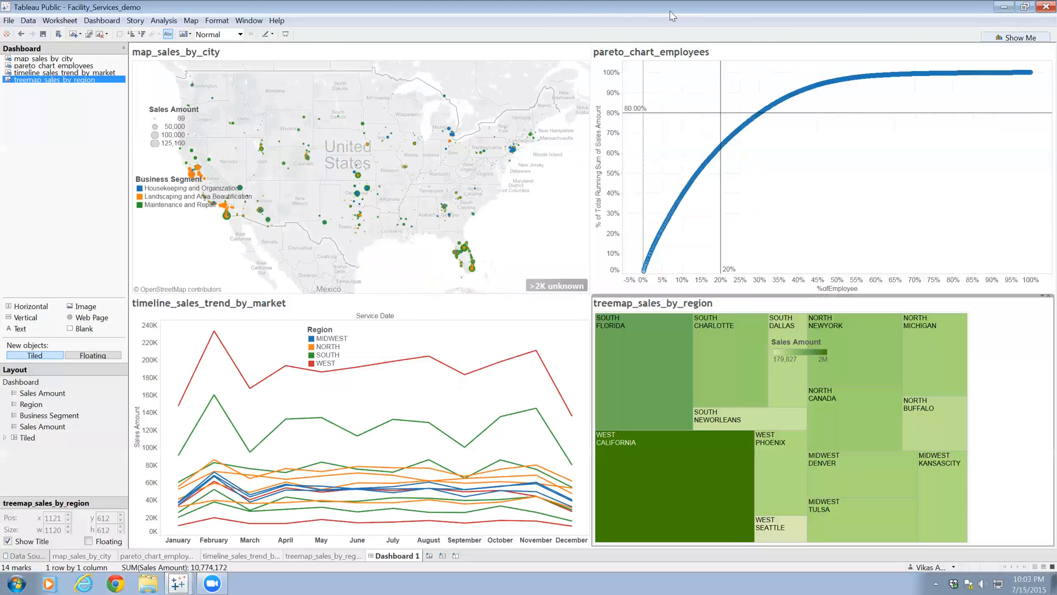
pyautogui.hotkey('alt', 'q')
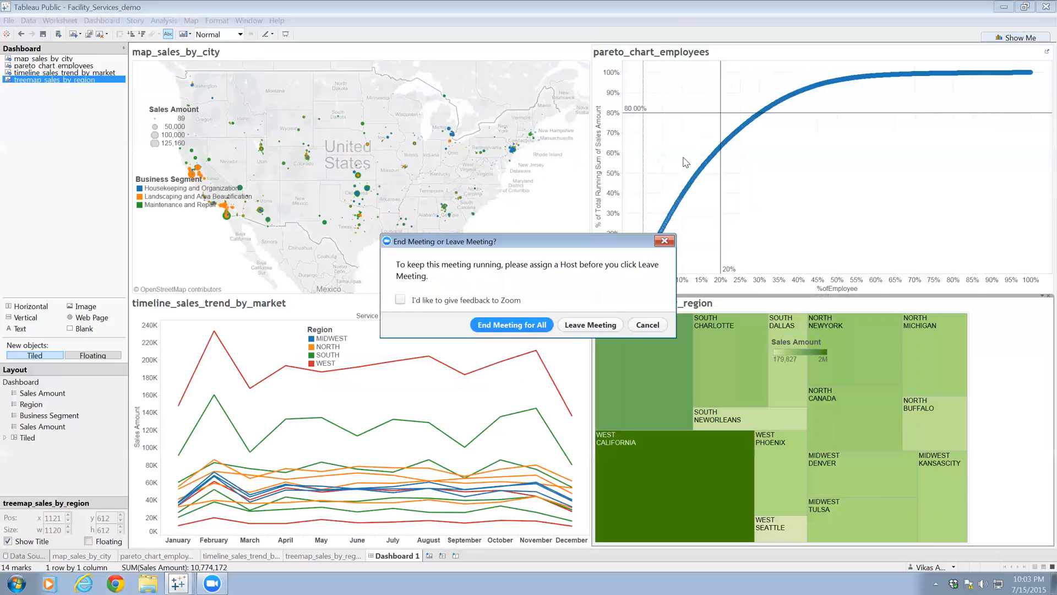